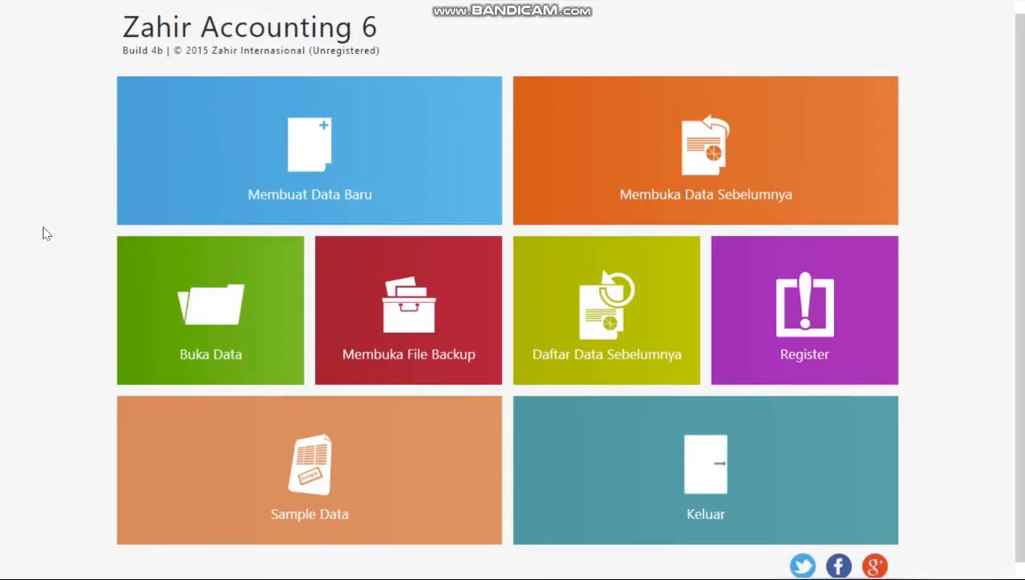
- Open the PT Sumber Rezeki database located on the server and dismiss the password facility notice
left_click(223, 306)
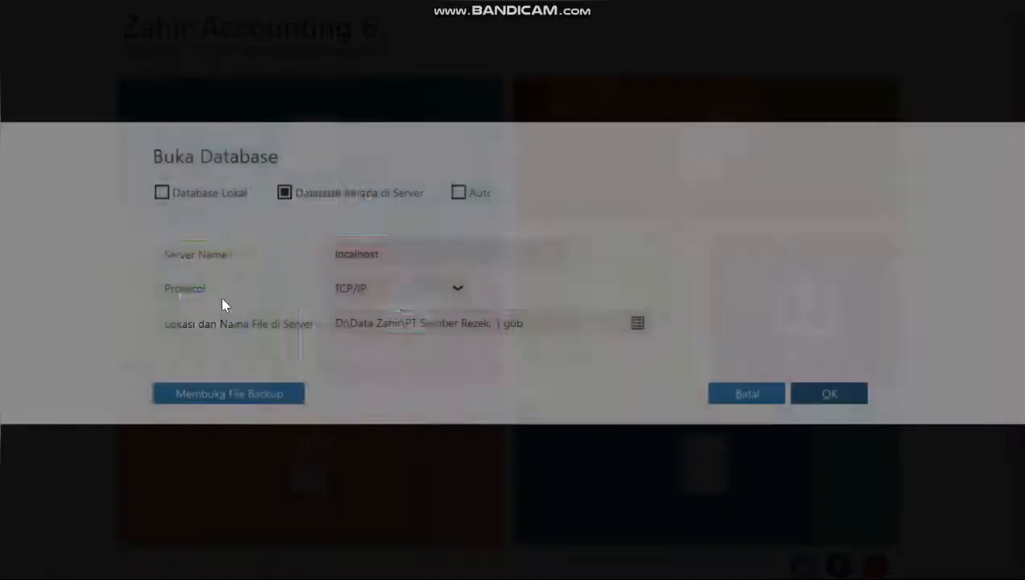
left_click(814, 395)
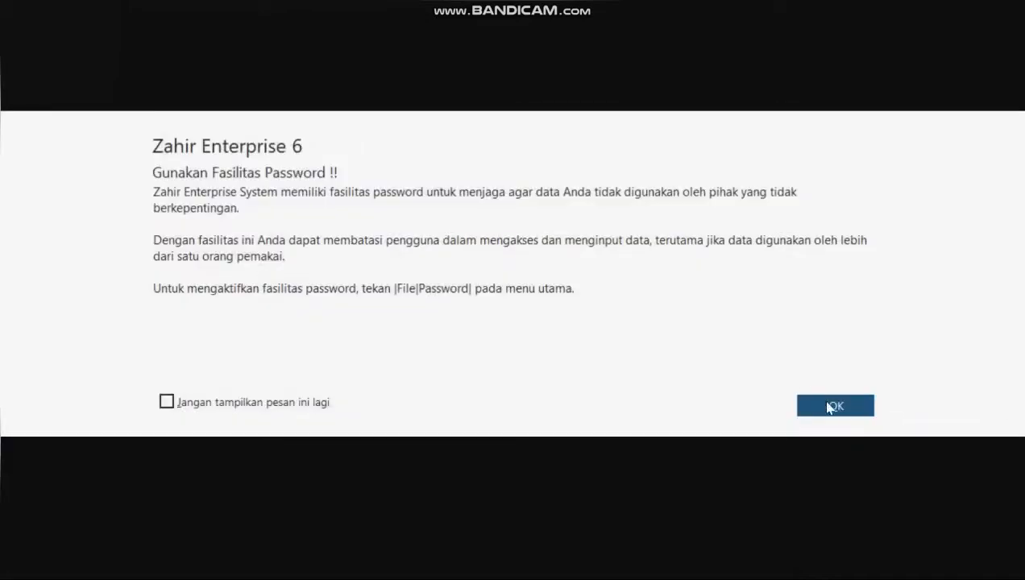
left_click(833, 406)
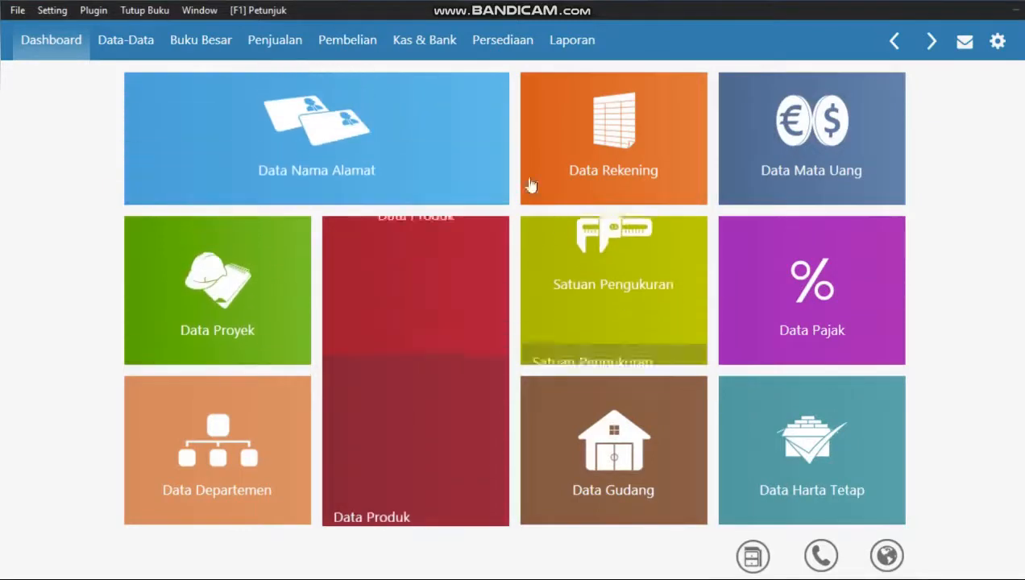
mouse_move(479, 134)
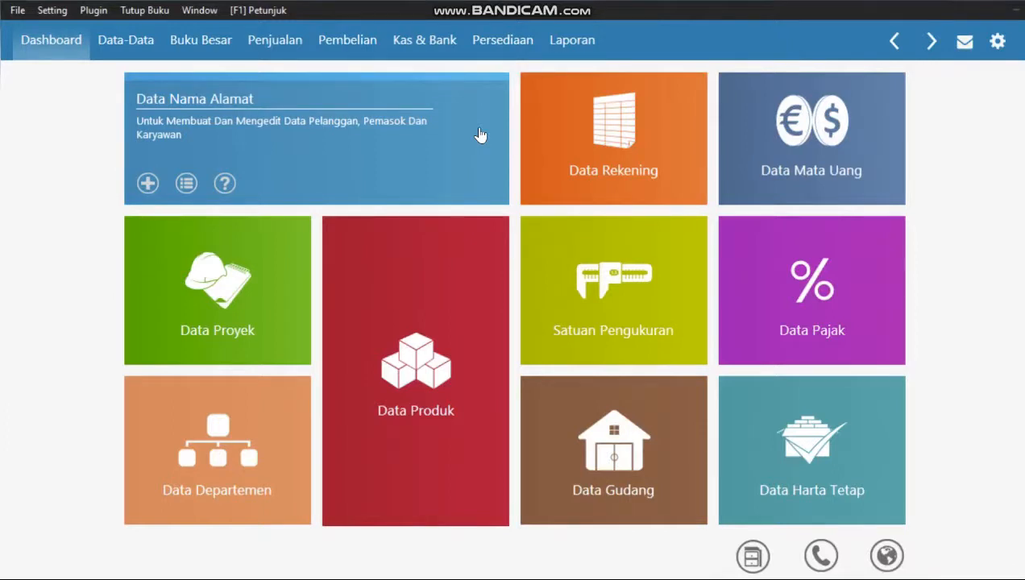
- Start a new sales receivable payment (Pembayaran Piutang Usaha) from PT Megantara with Bank as the cash account
left_click(282, 48)
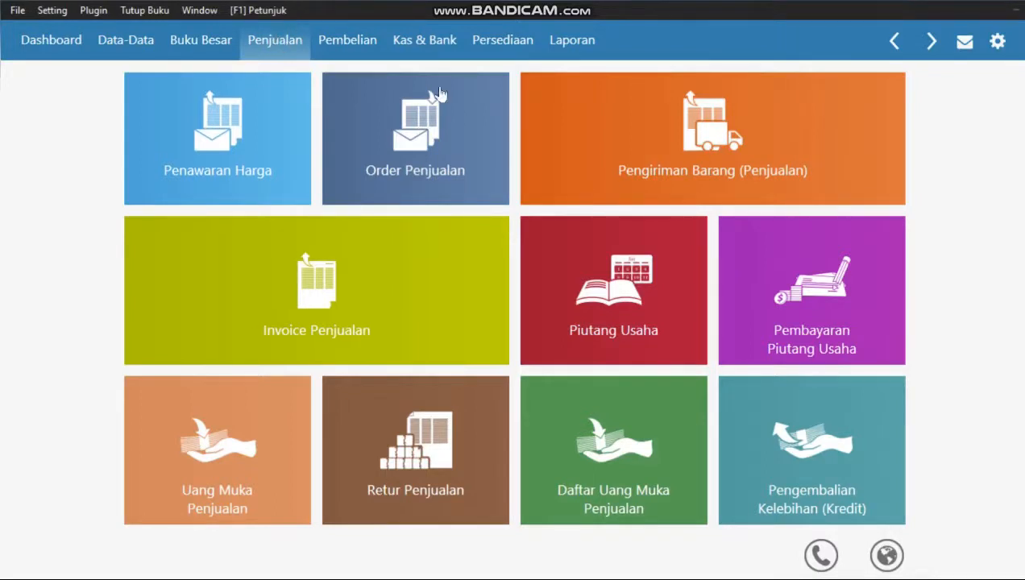
mouse_move(784, 258)
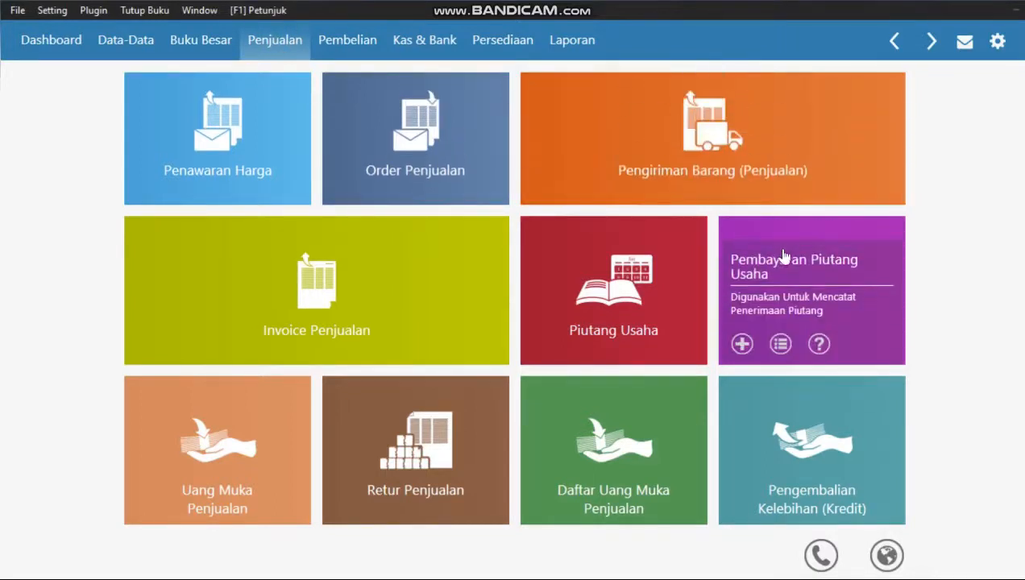
left_click(741, 345)
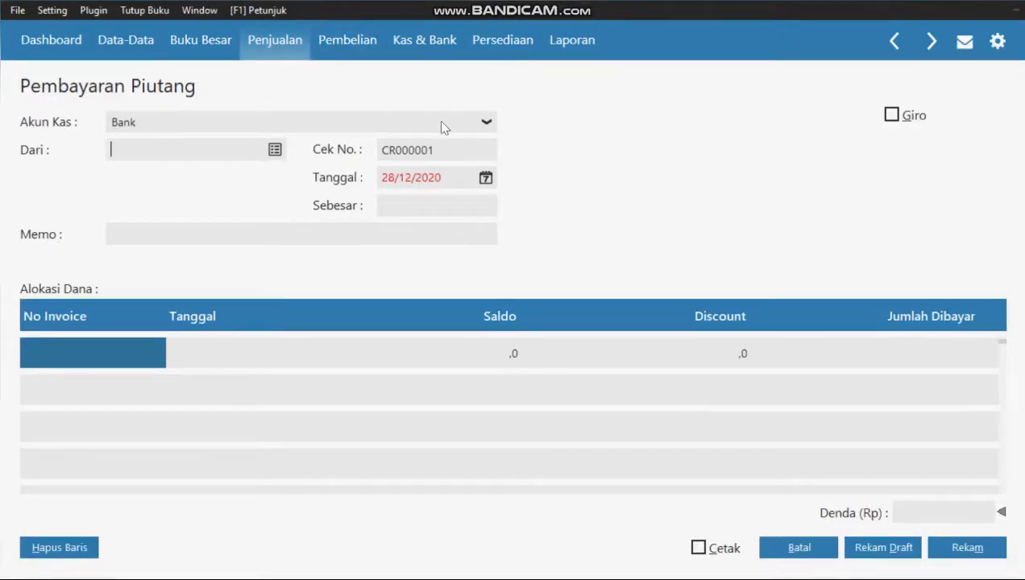
left_click(478, 123)
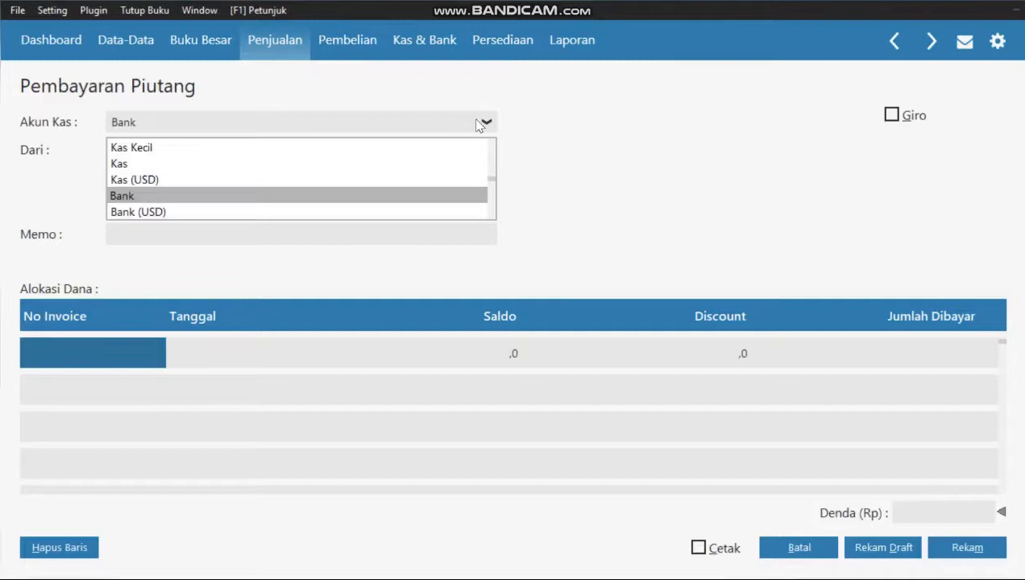
left_click(215, 202)
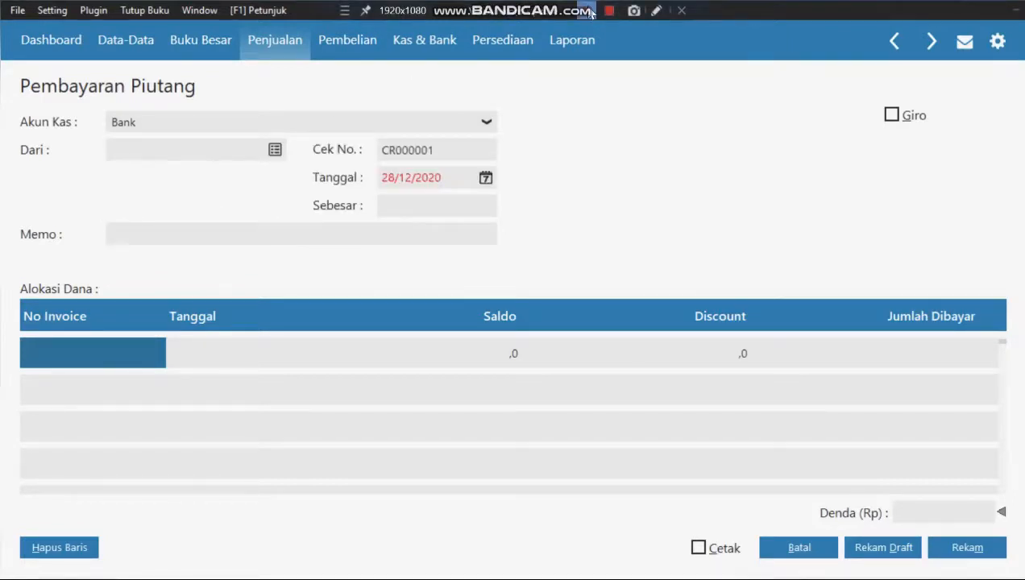
left_click(275, 151)
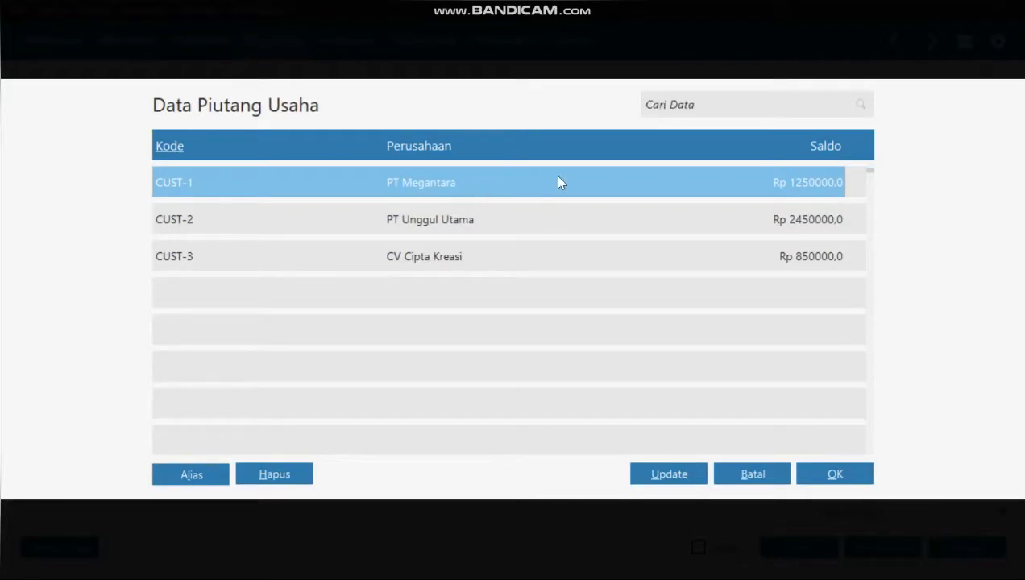
left_click(837, 477)
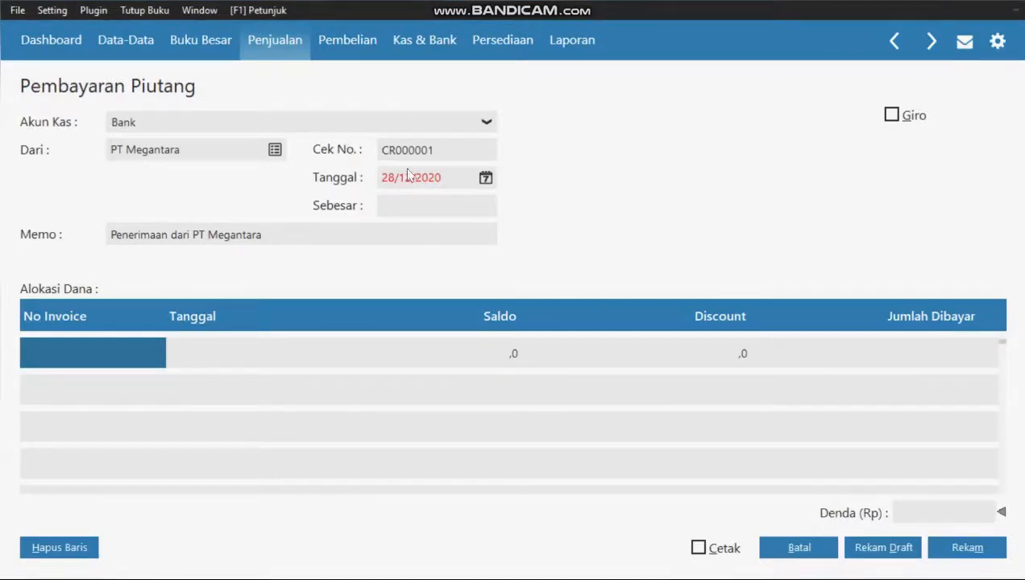
- Set the receivable payment's date to 04/01/2018, starting from the first month of the accounting period
left_click(485, 178)
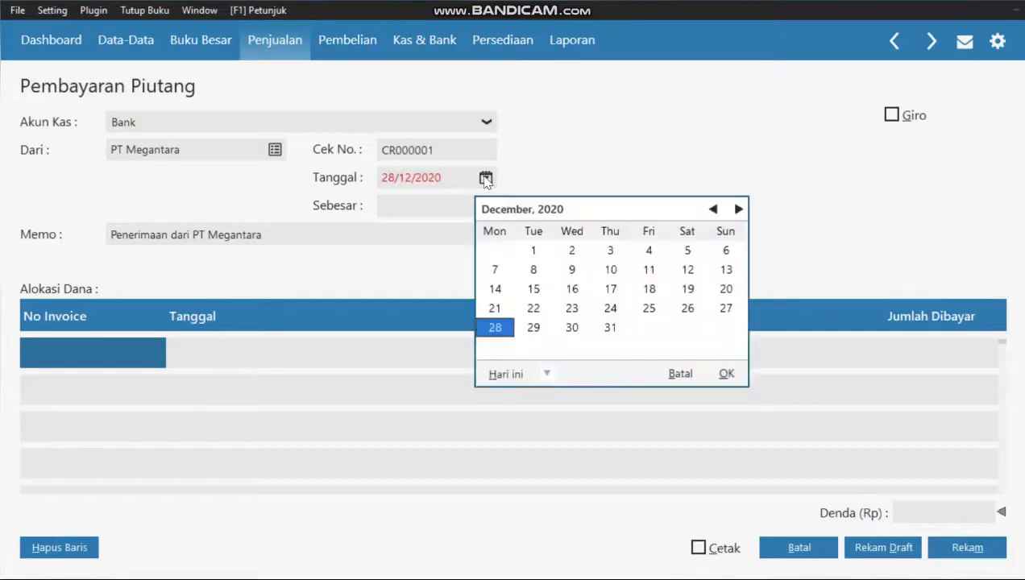
left_click(547, 375)
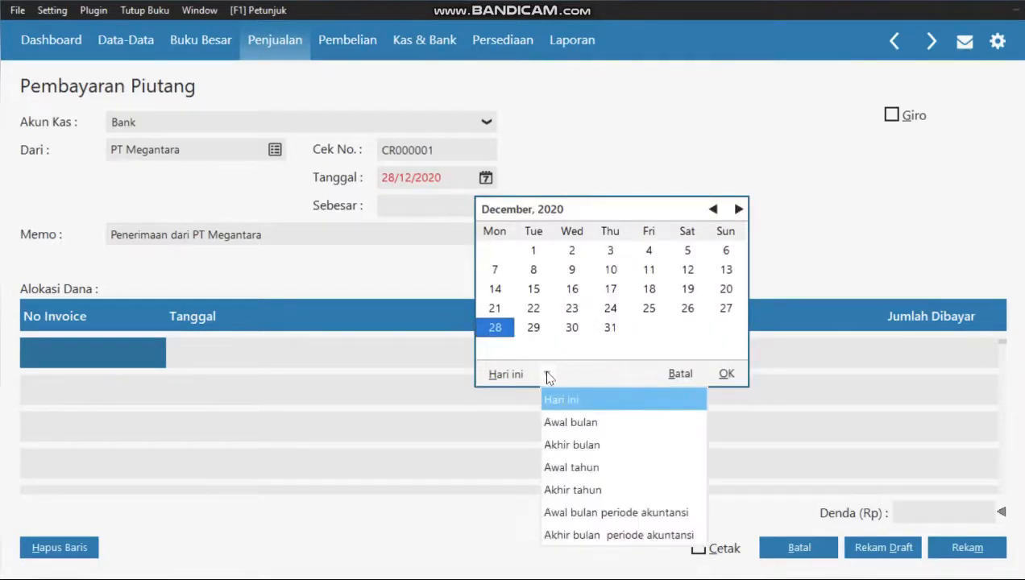
left_click(596, 514)
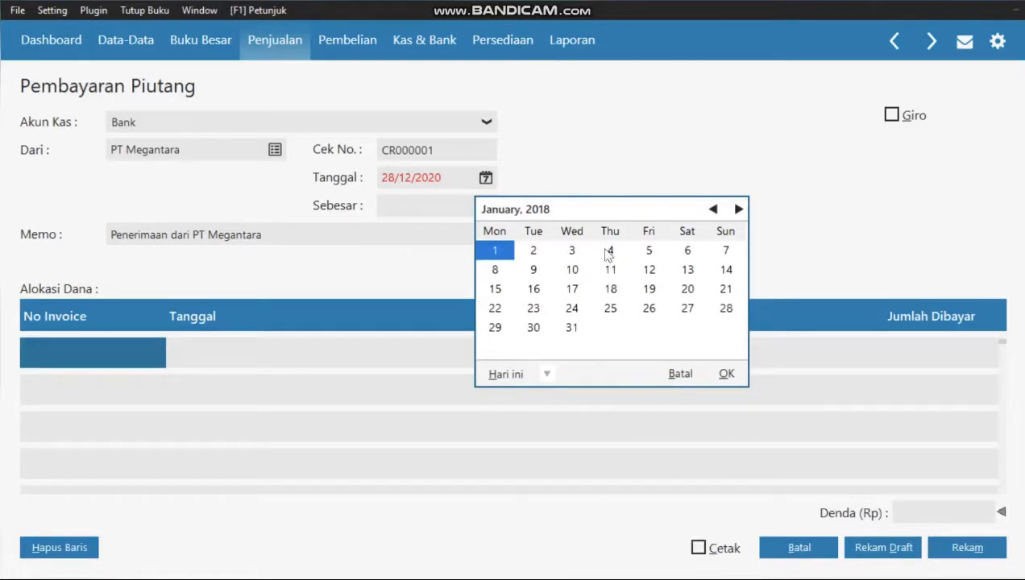
left_click(609, 252)
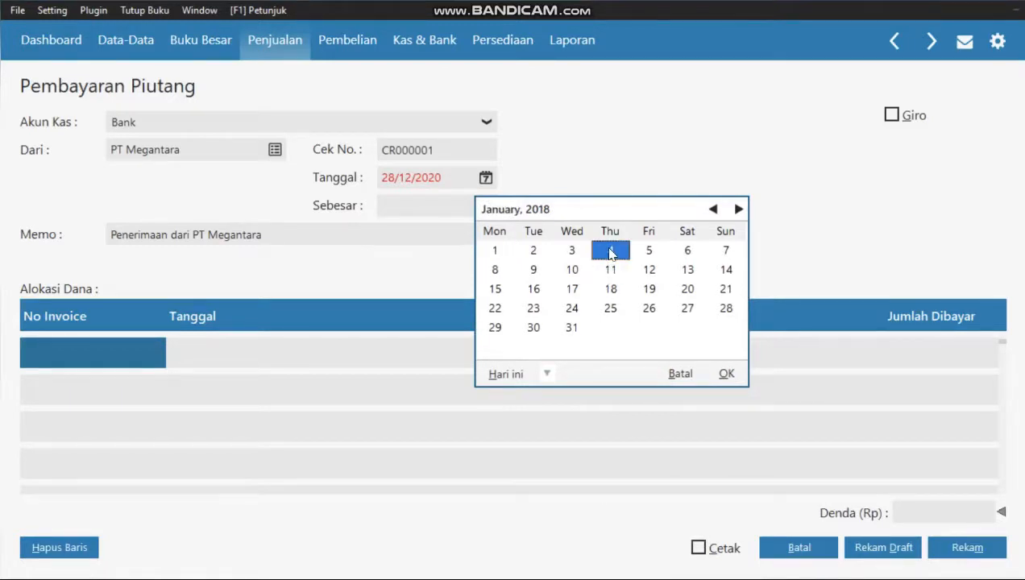
left_click(728, 374)
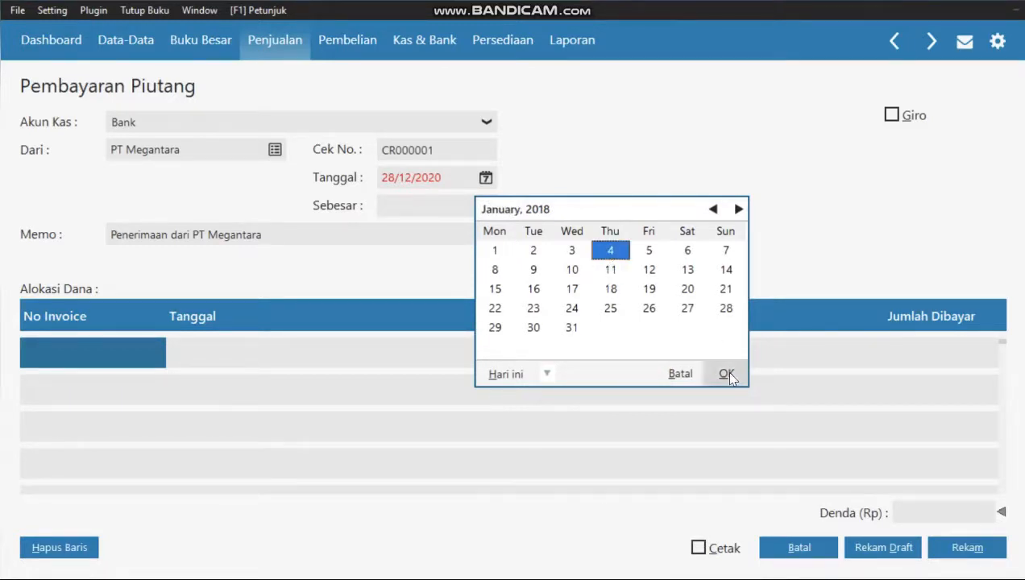
left_click(423, 206)
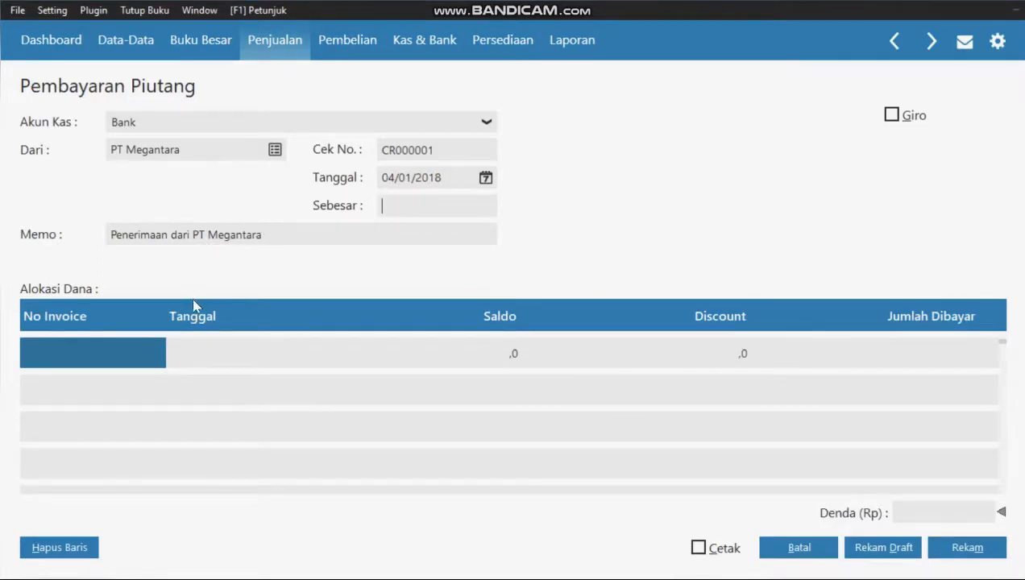
- Allocate the payment to invoice INV-01 in the first allocation row
double_click(63, 355)
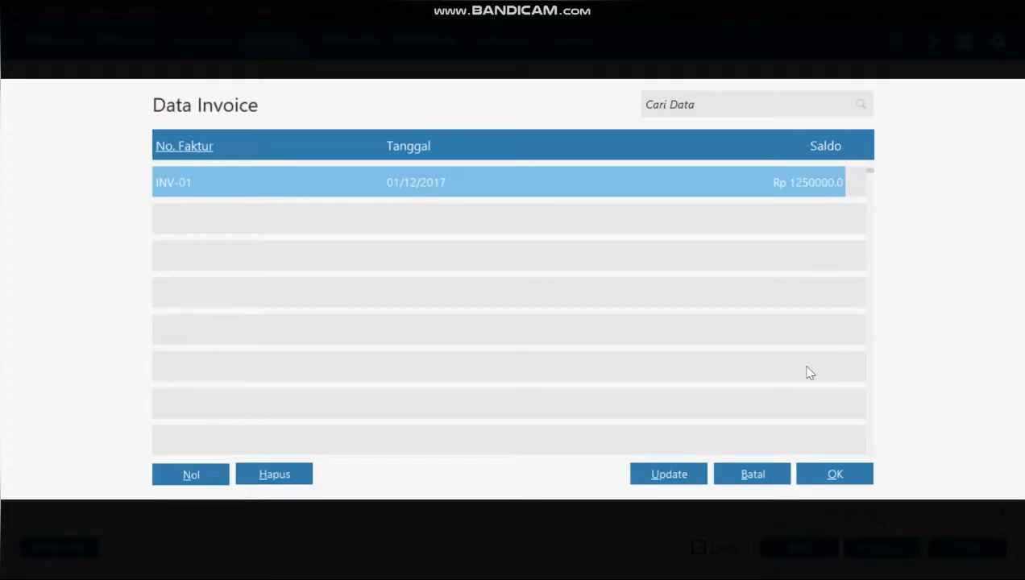
left_click(811, 478)
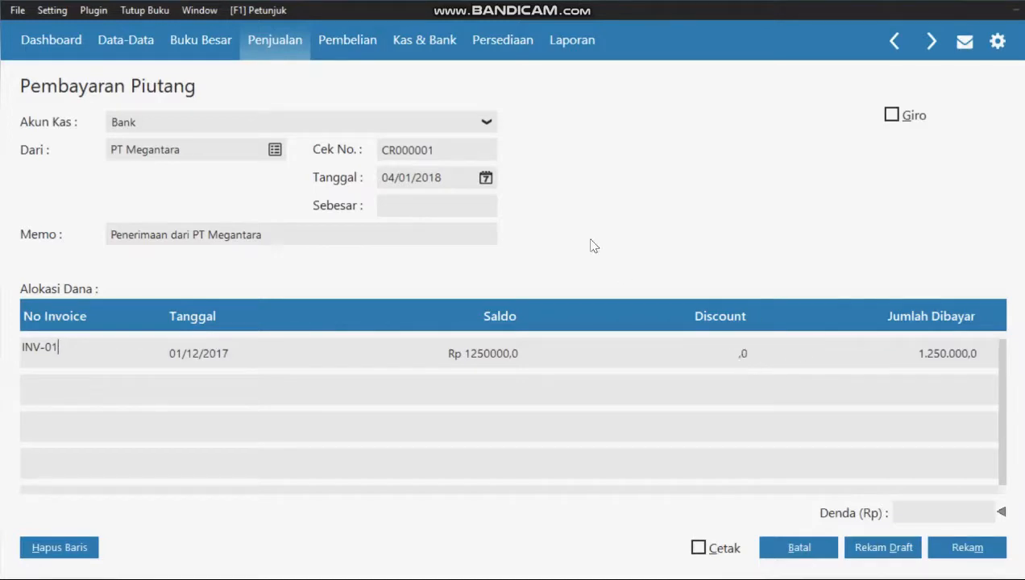
mouse_move(419, 8)
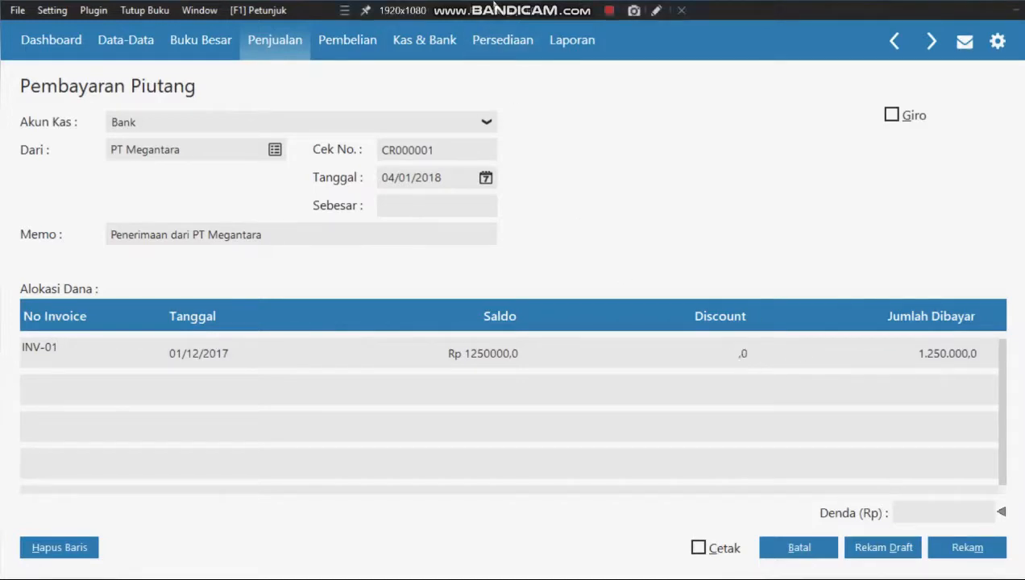
left_click(592, 12)
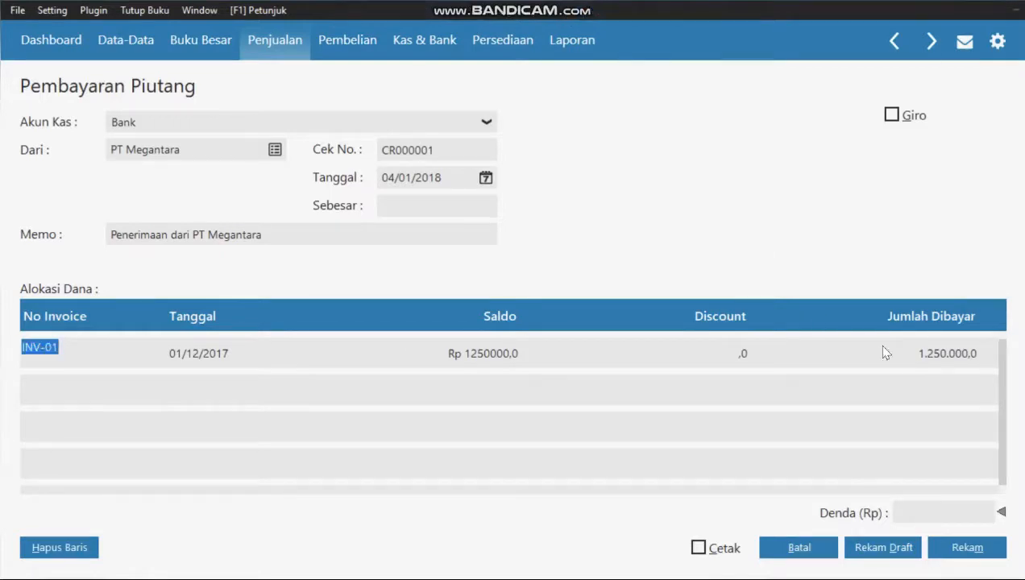
- Set the amount paid for INV-01 to 750000 and apply it to the payment total
left_click(946, 354)
left_click(946, 355)
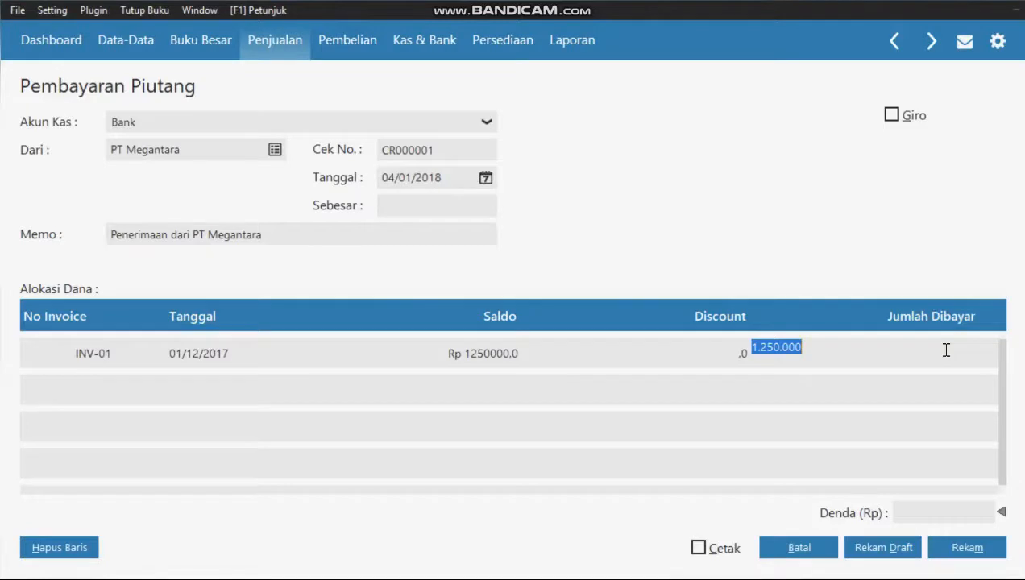
type("7500")
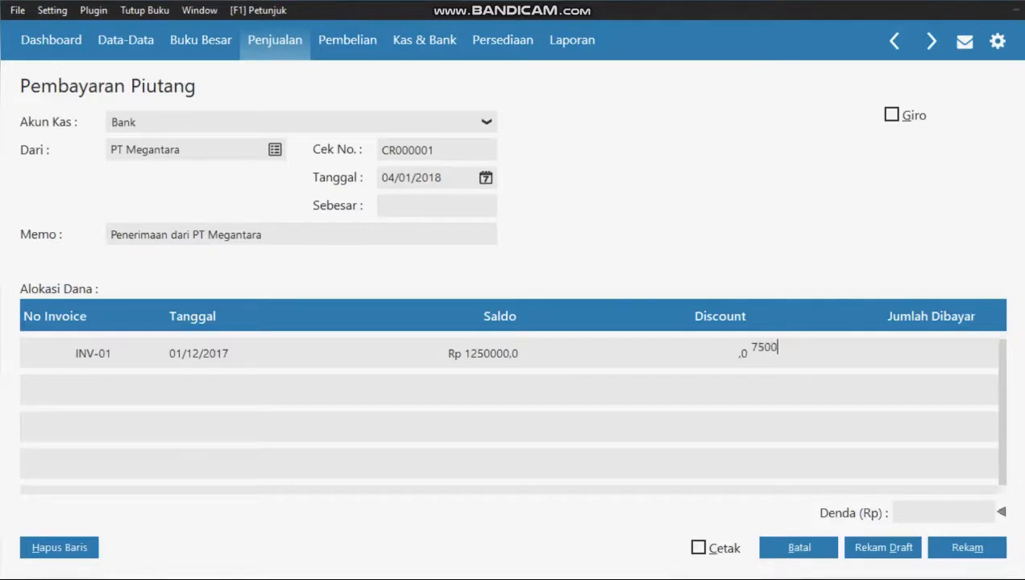
type("00")
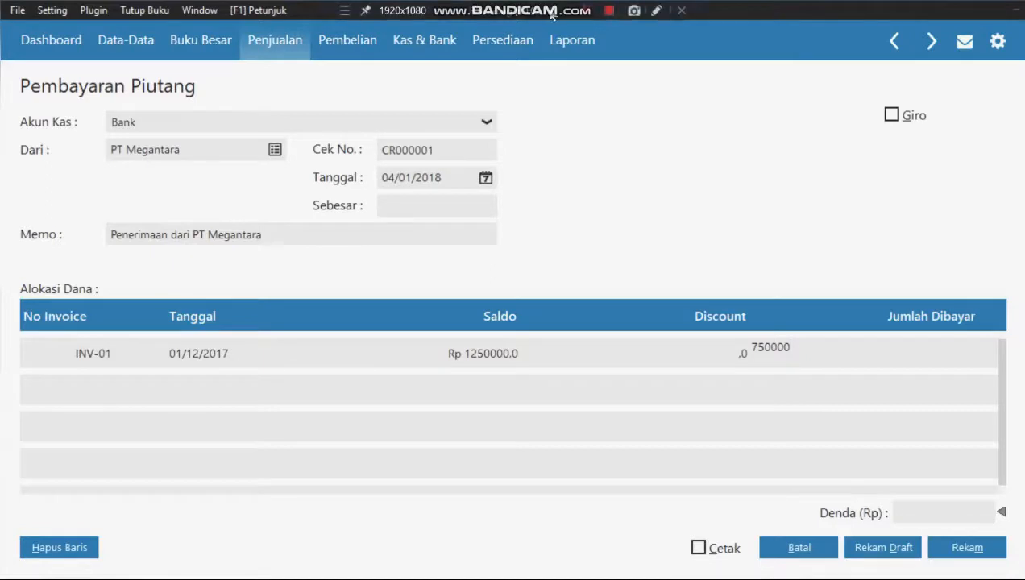
left_click(585, 10)
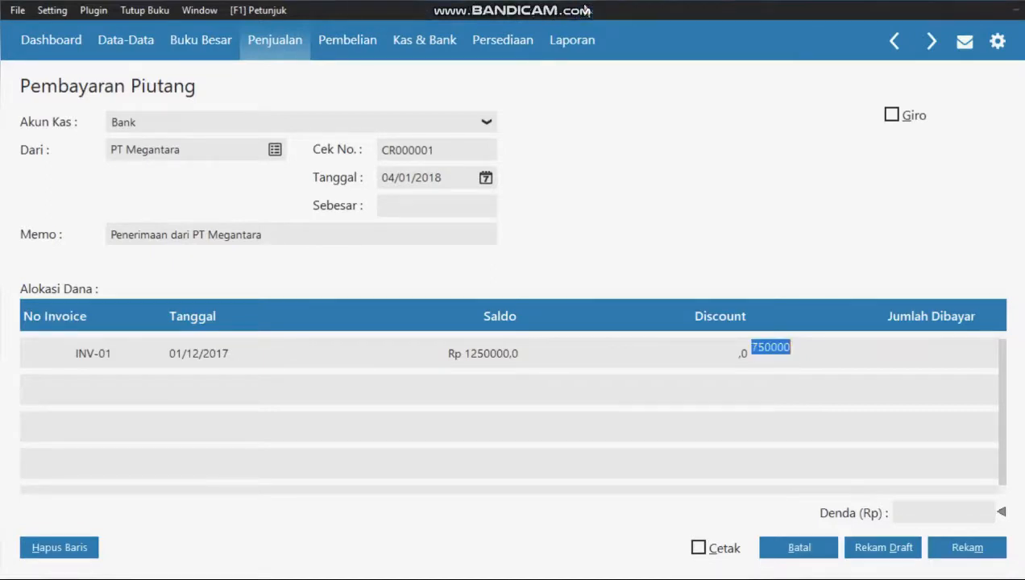
left_click(422, 208)
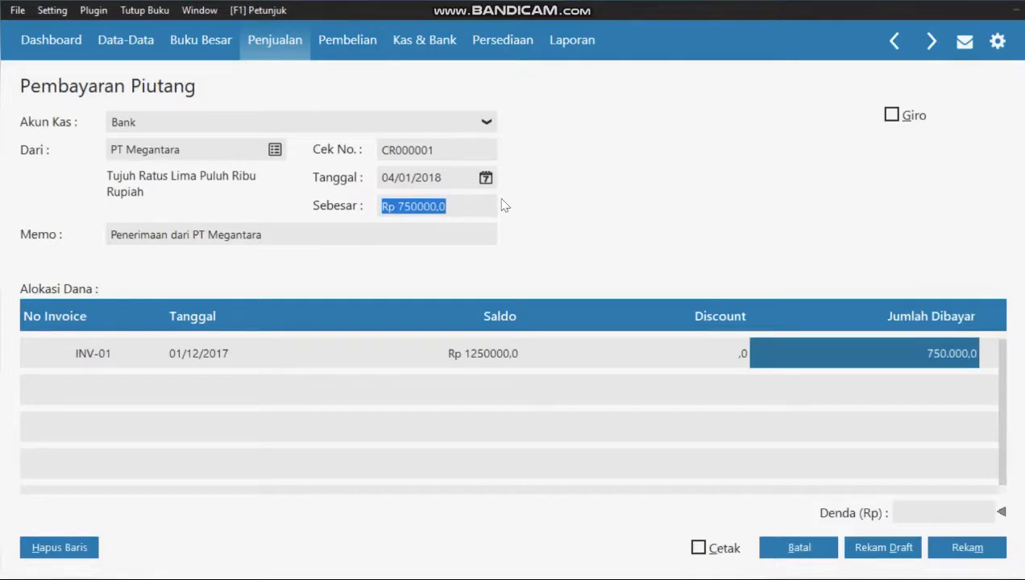
- Record the PT Megantara payment and close the blank payment form that follows
mouse_move(576, 6)
left_click(961, 551)
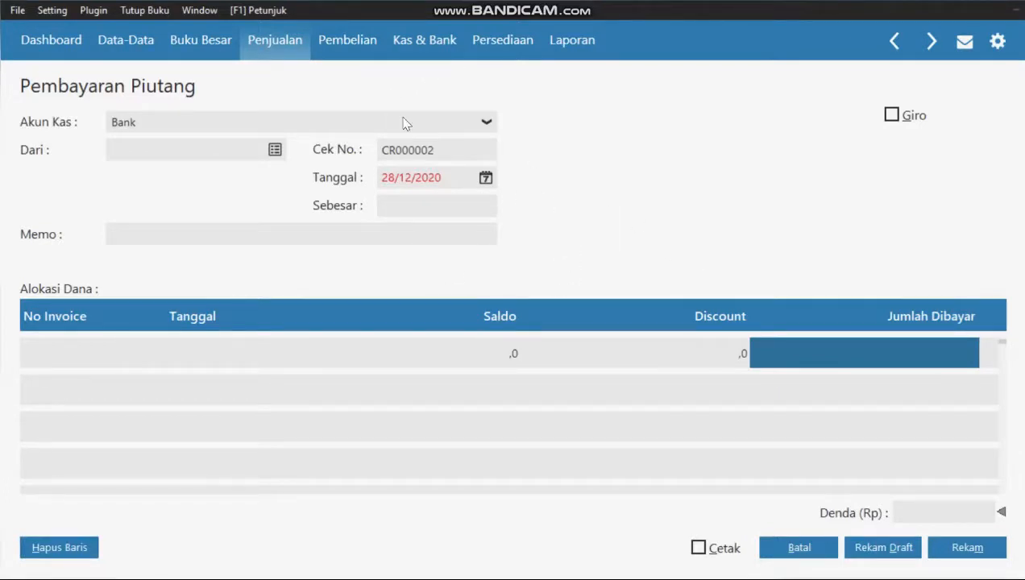
left_click(790, 548)
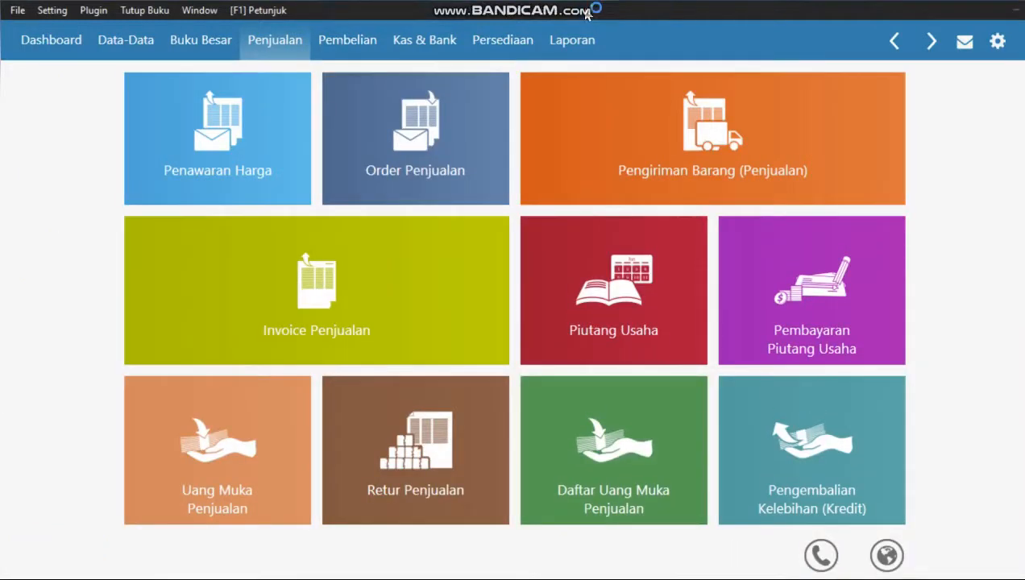
- View the list of recorded receivable payments to check the PT Megantara entry, and close the list
mouse_move(638, 202)
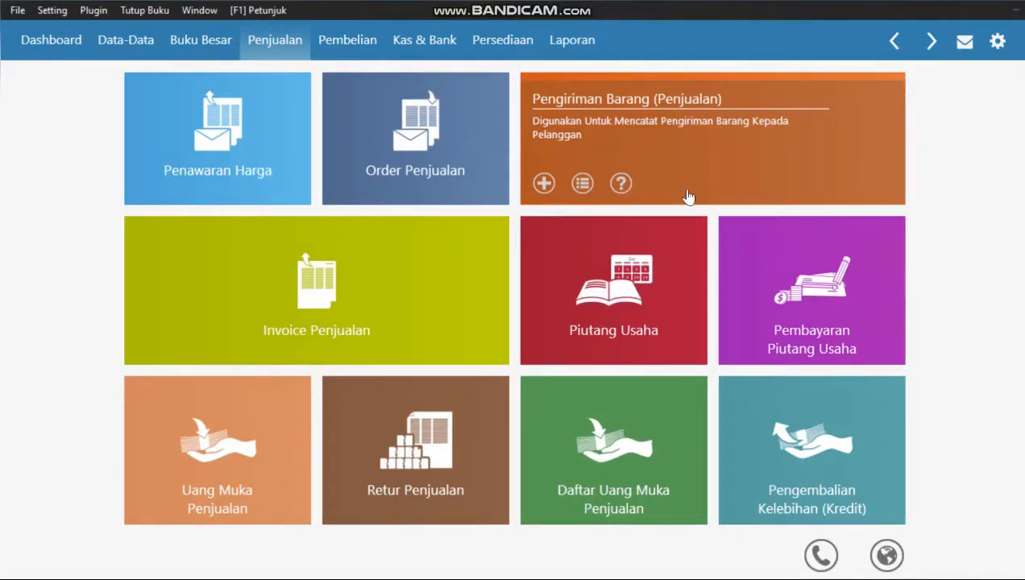
mouse_move(785, 262)
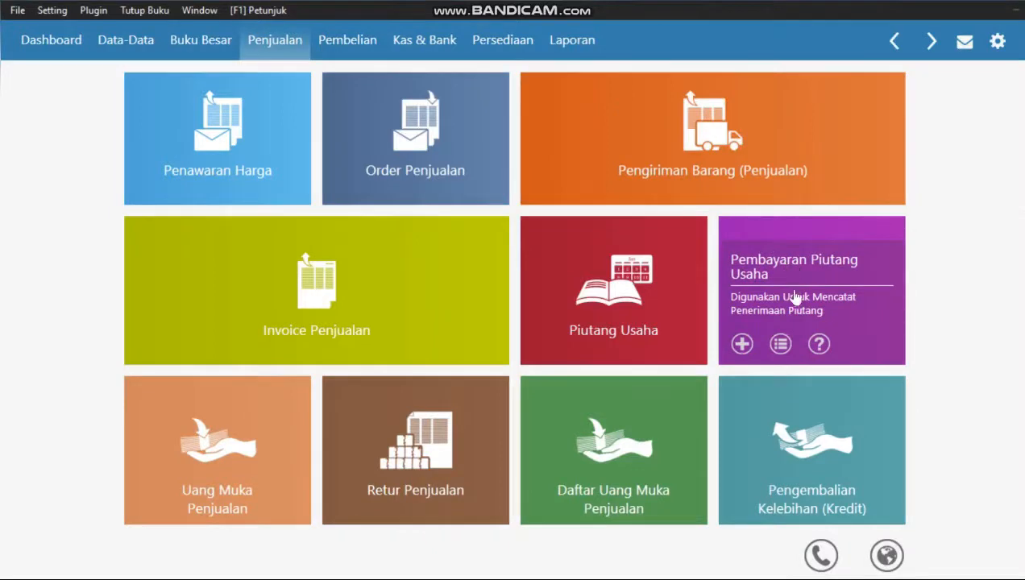
left_click(781, 346)
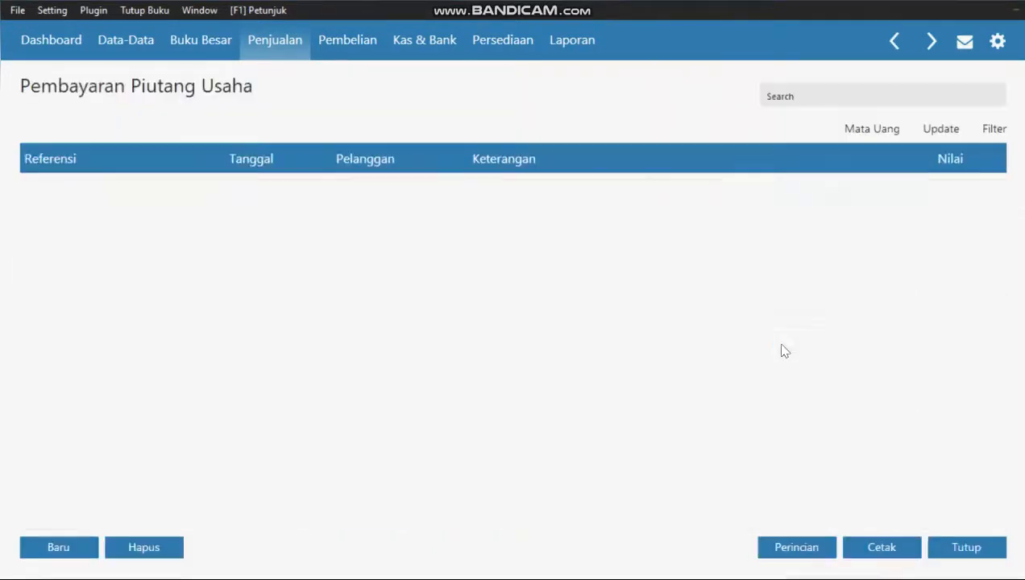
left_click(176, 202)
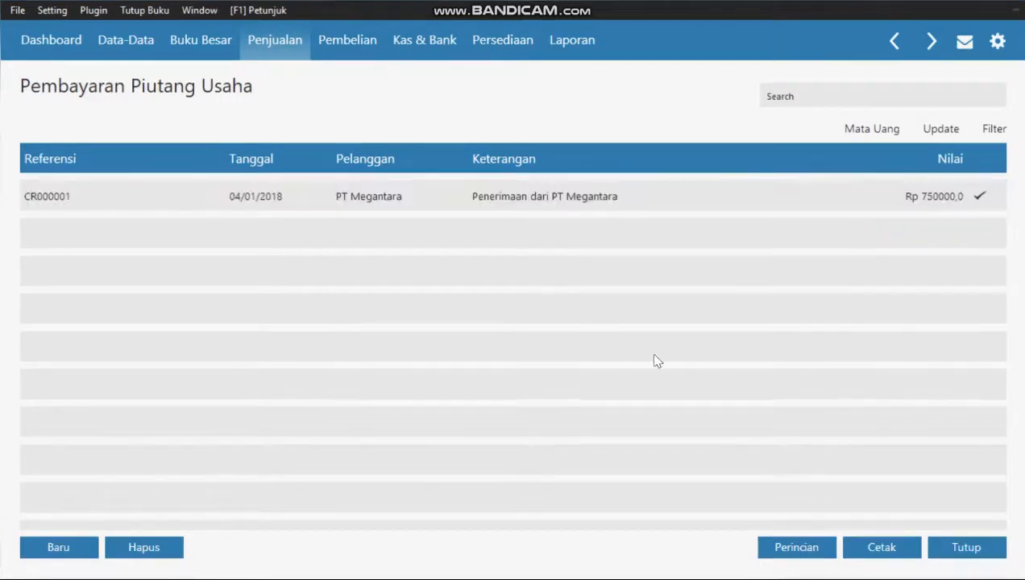
left_click(970, 554)
- Start a new sales down payment (Uang Muka Penjualan) and open the customer list for it
mouse_move(740, 499)
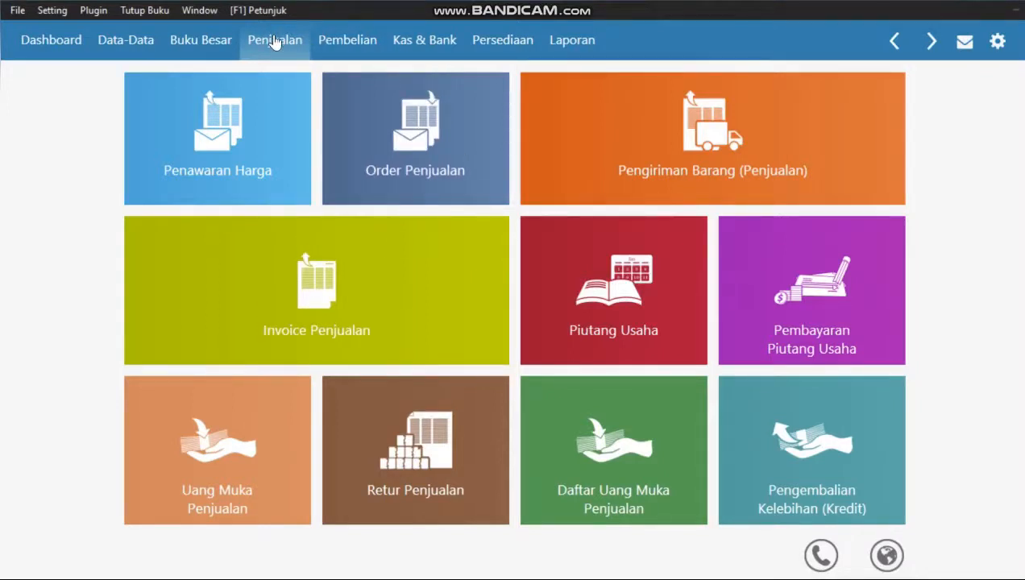
mouse_move(228, 402)
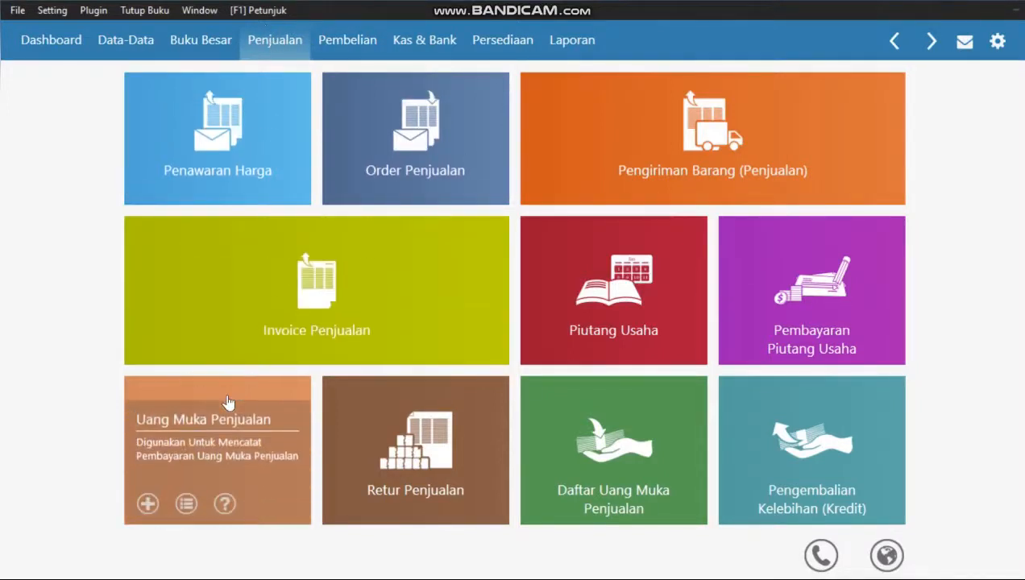
left_click(148, 505)
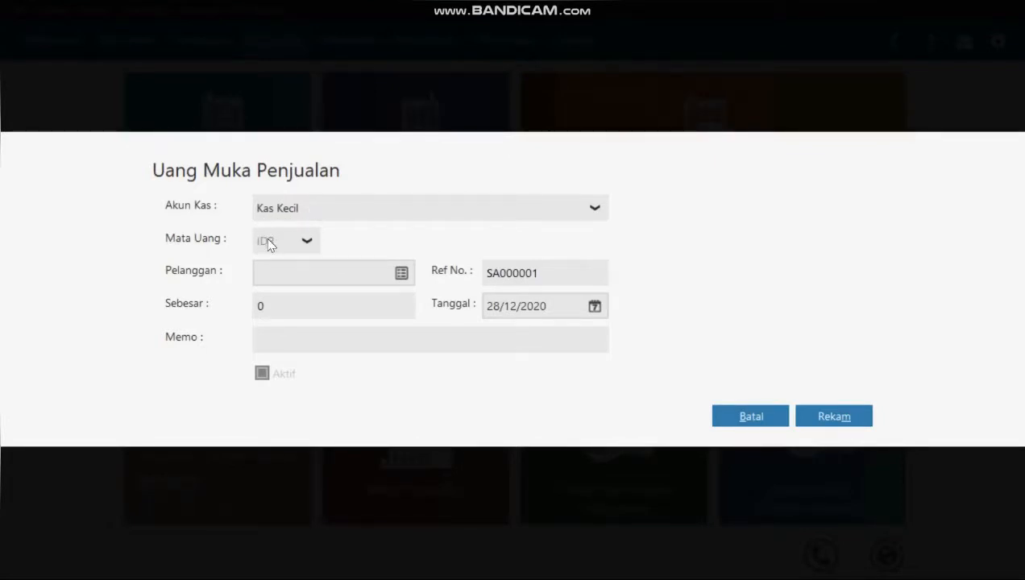
left_click(401, 274)
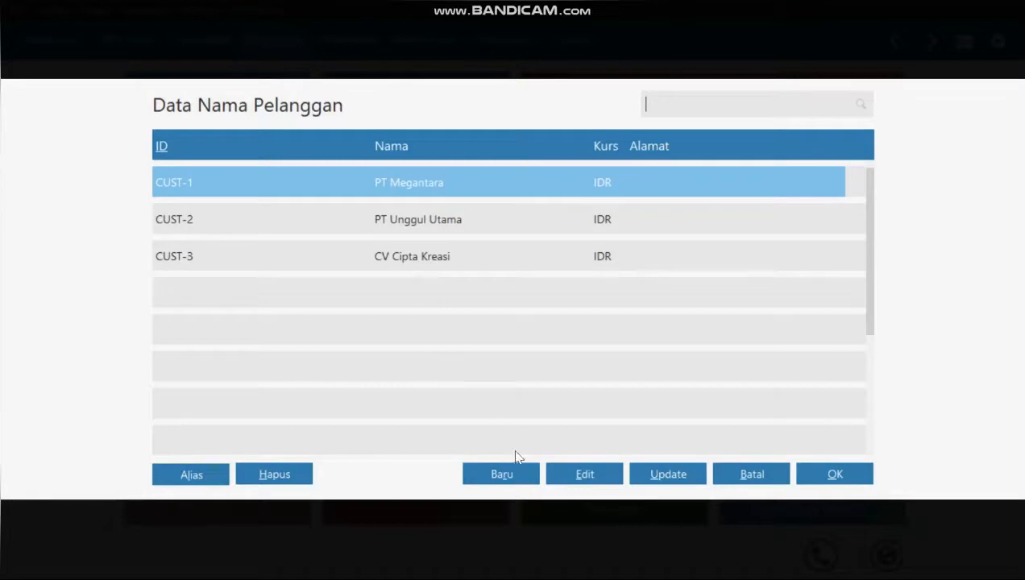
- Create a new customer with the company name PT Bayu Segara and save the record
left_click(506, 477)
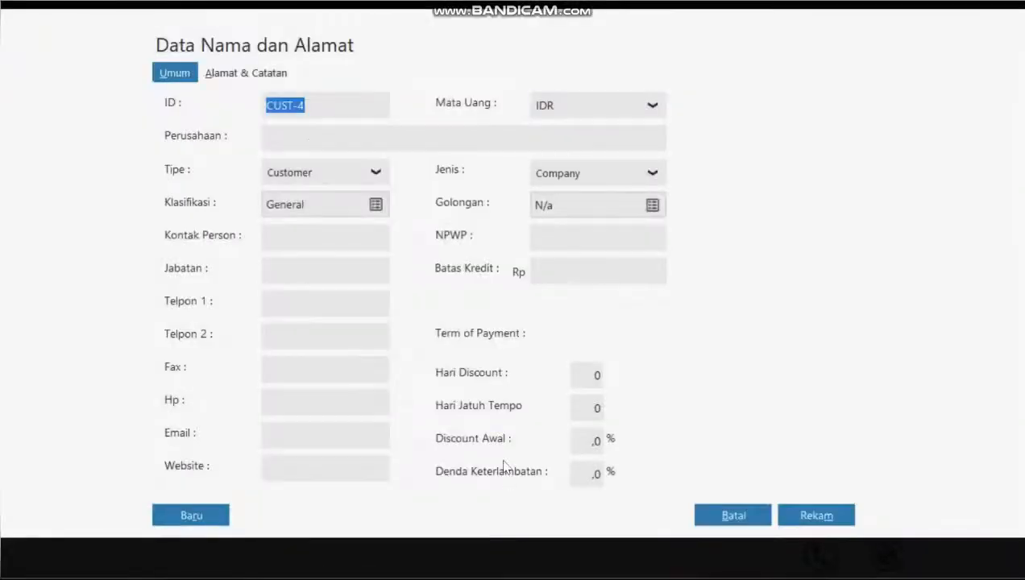
left_click(325, 137)
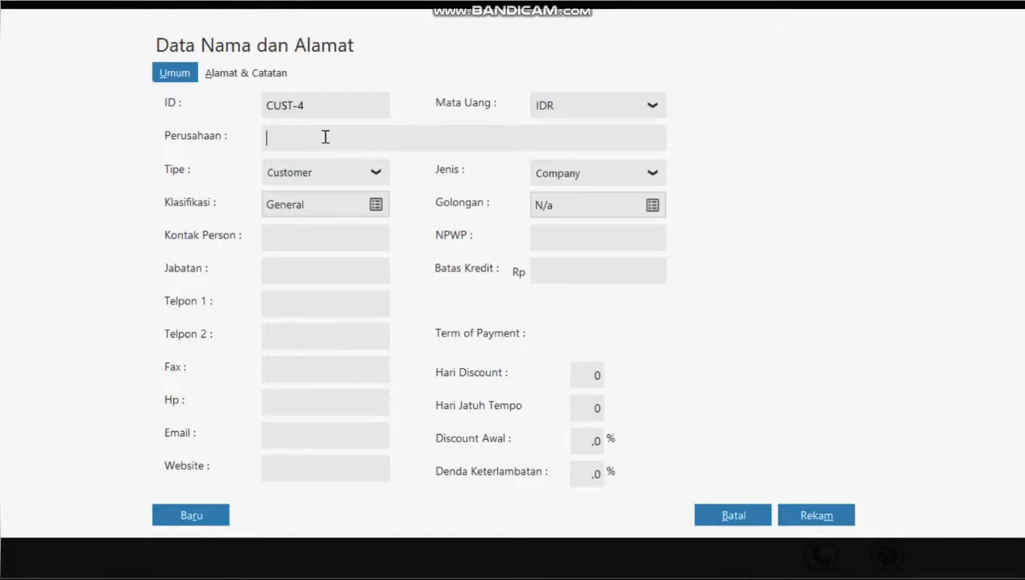
mouse_move(546, 5)
type("PT Bayu Segar")
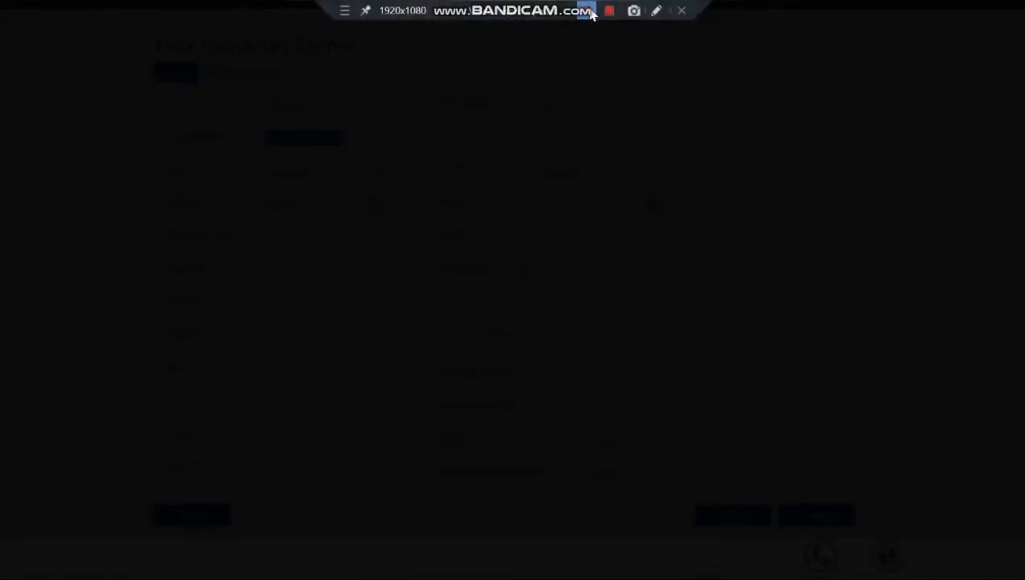
left_click(589, 12)
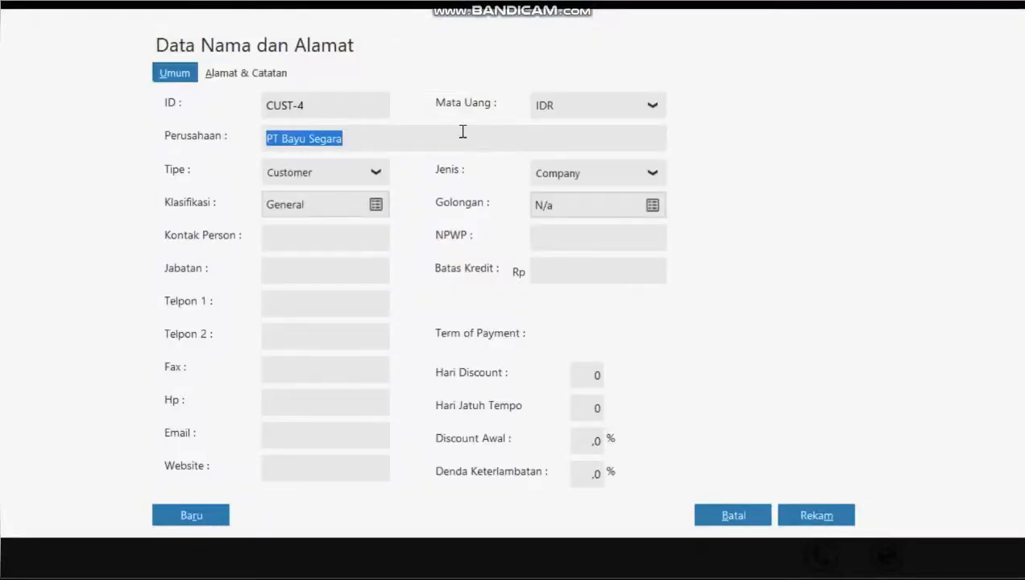
left_click(464, 137)
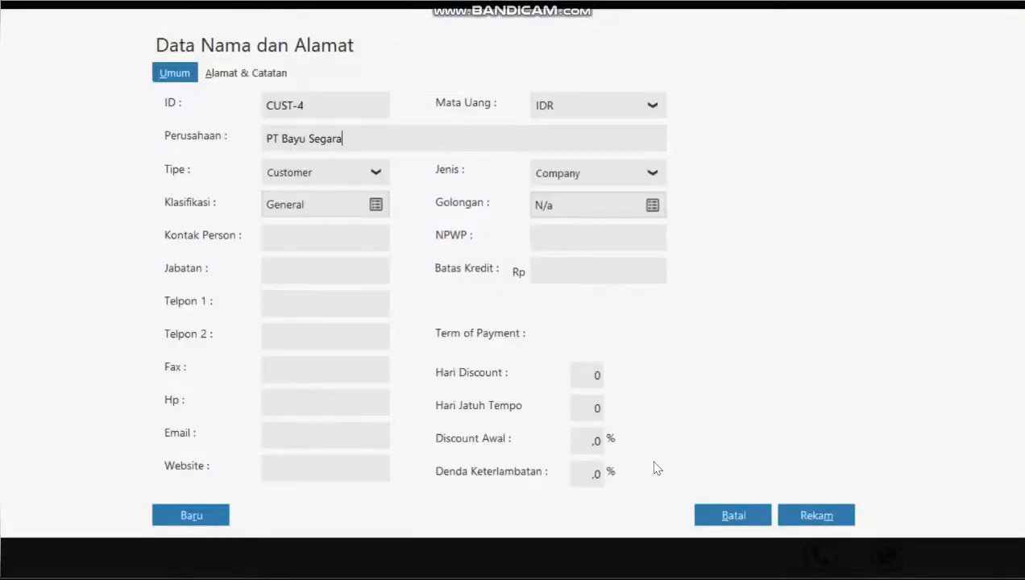
left_click(806, 517)
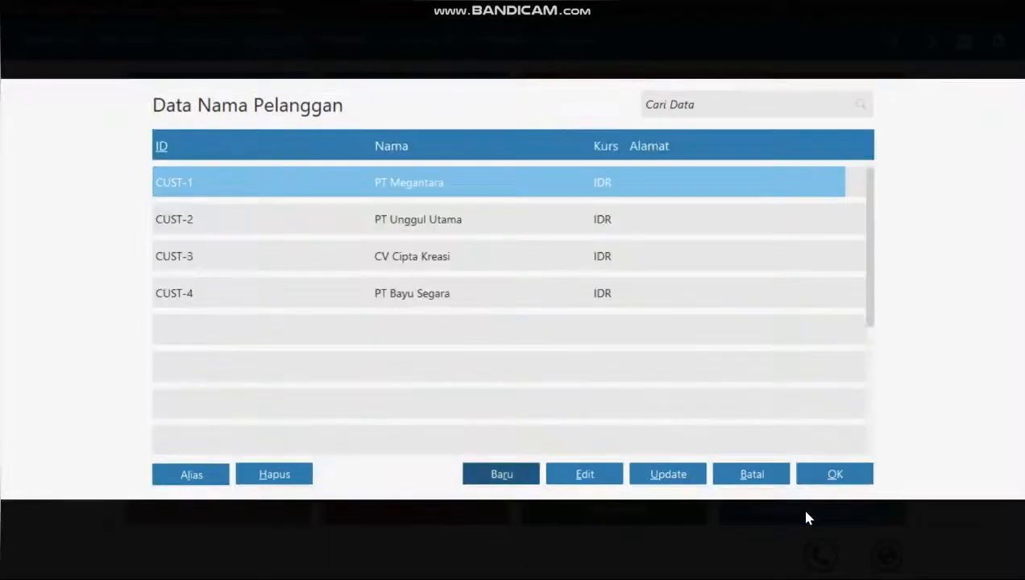
- Record the down payment for PT Bayu Segara with an amount of 100000, accepting the date after the accounting period
left_click(422, 295)
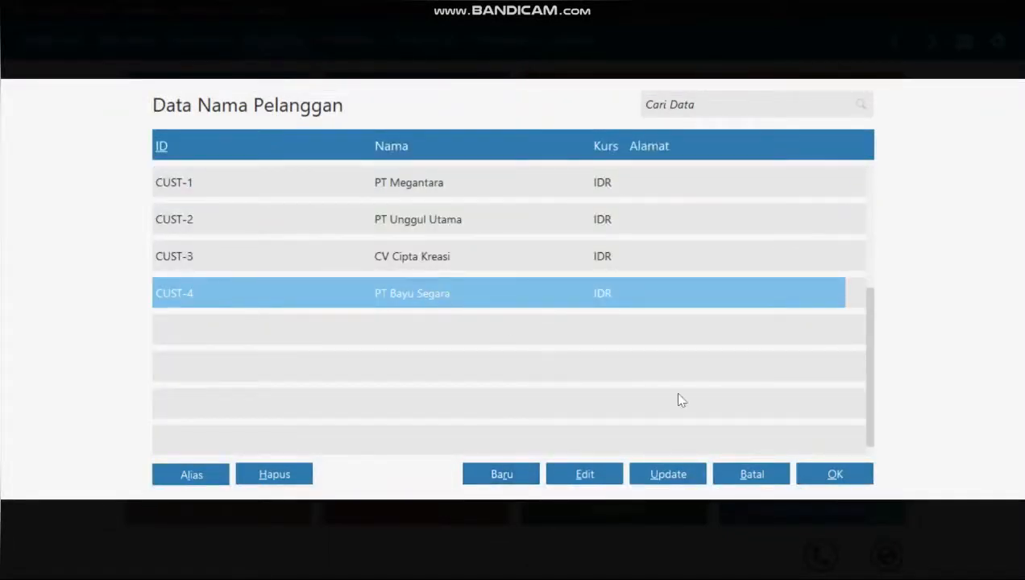
left_click(832, 480)
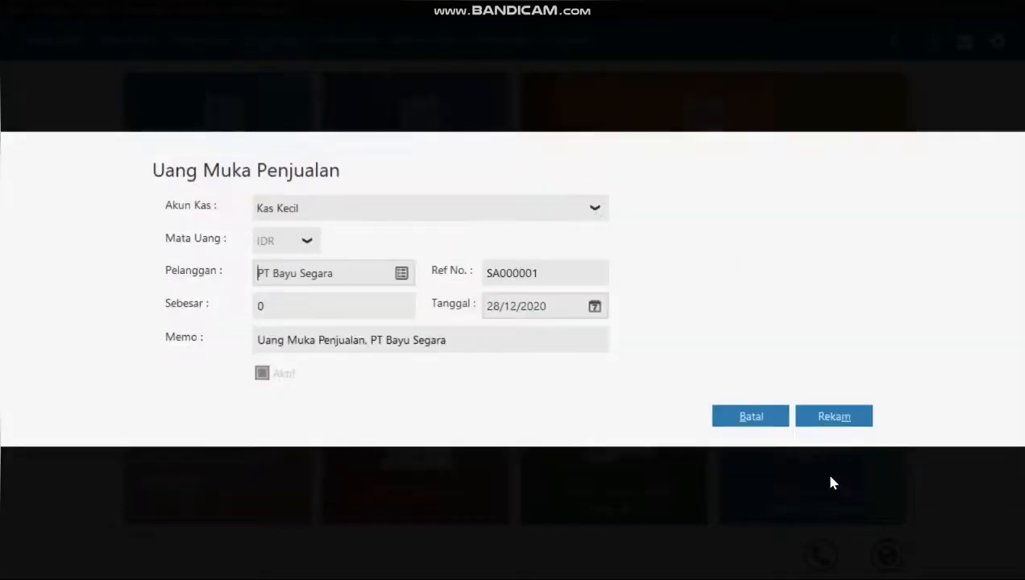
left_click(304, 311)
type("100000")
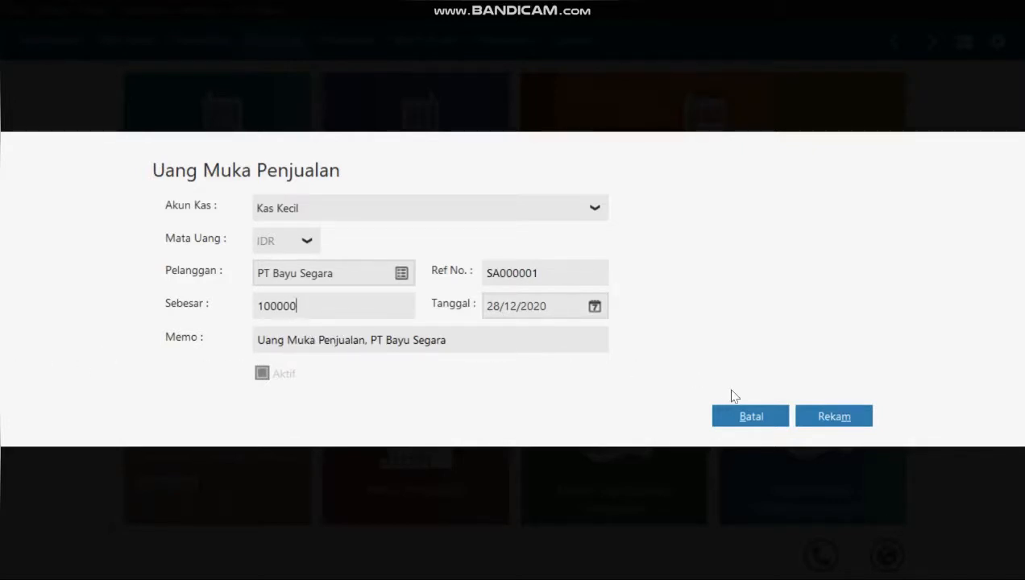
left_click(837, 420)
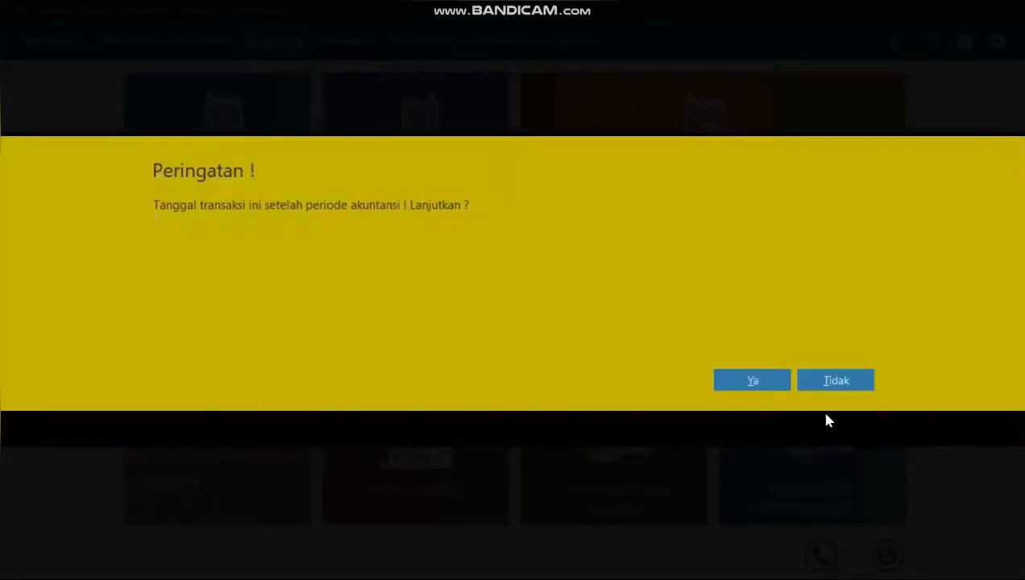
left_click(751, 382)
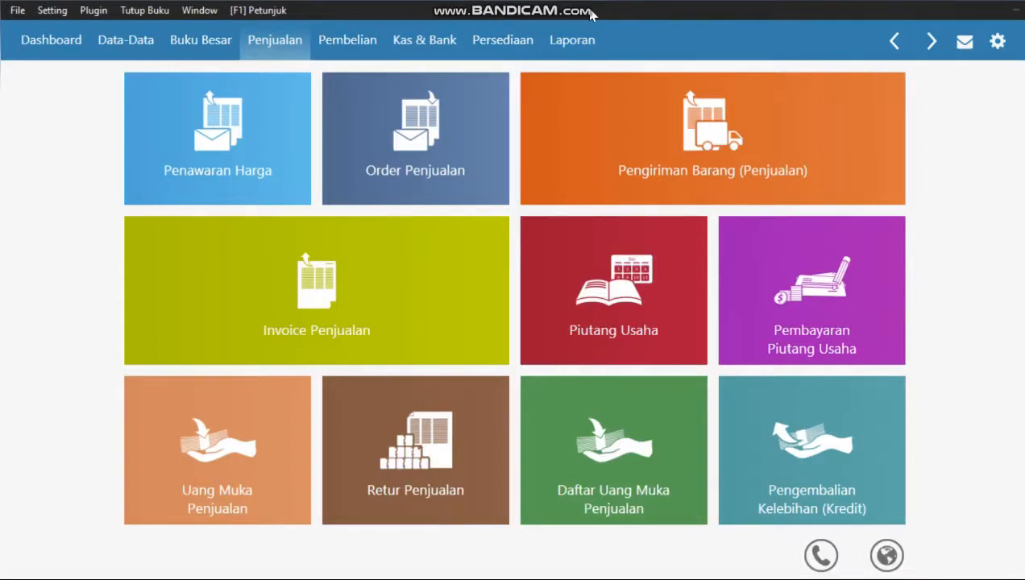
- Start another sales down payment entry and bring up the customer list for it
mouse_move(516, 8)
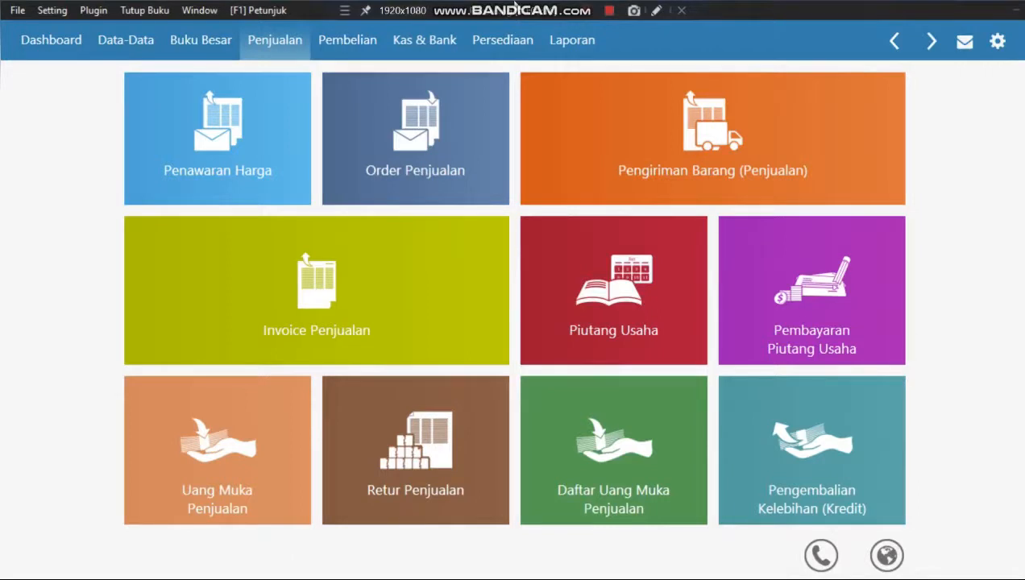
mouse_move(362, 201)
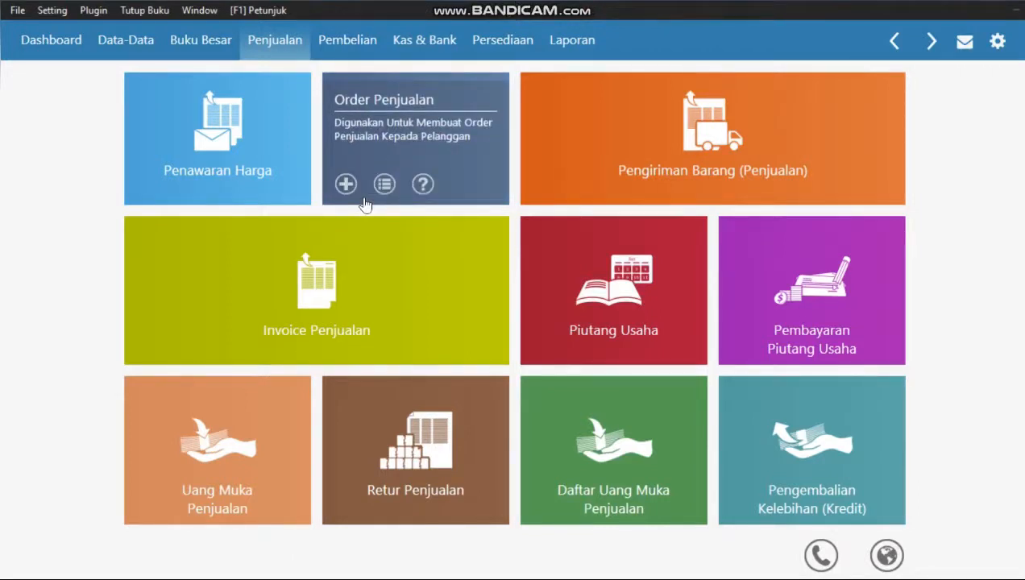
mouse_move(225, 432)
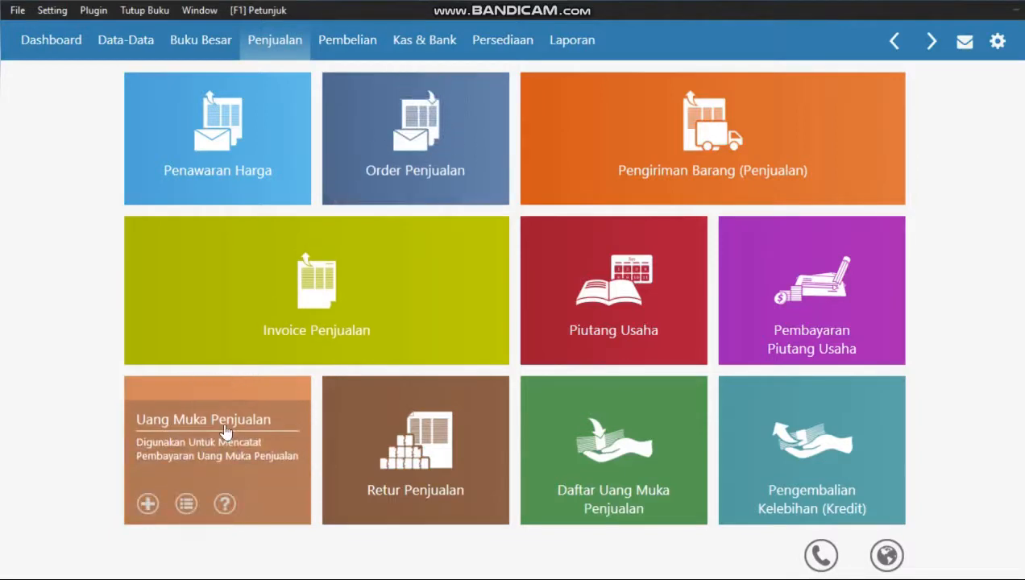
left_click(146, 505)
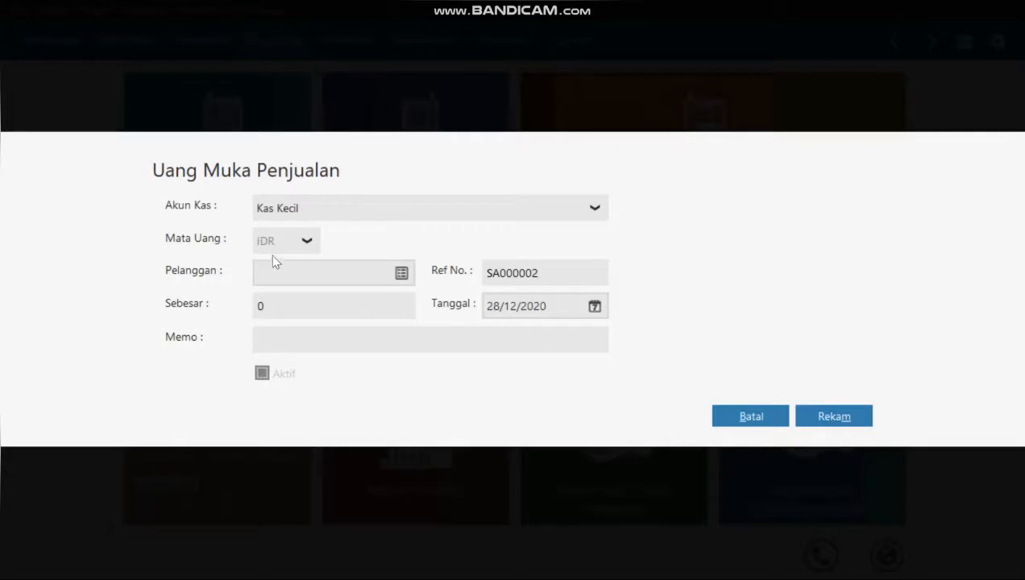
left_click(401, 274)
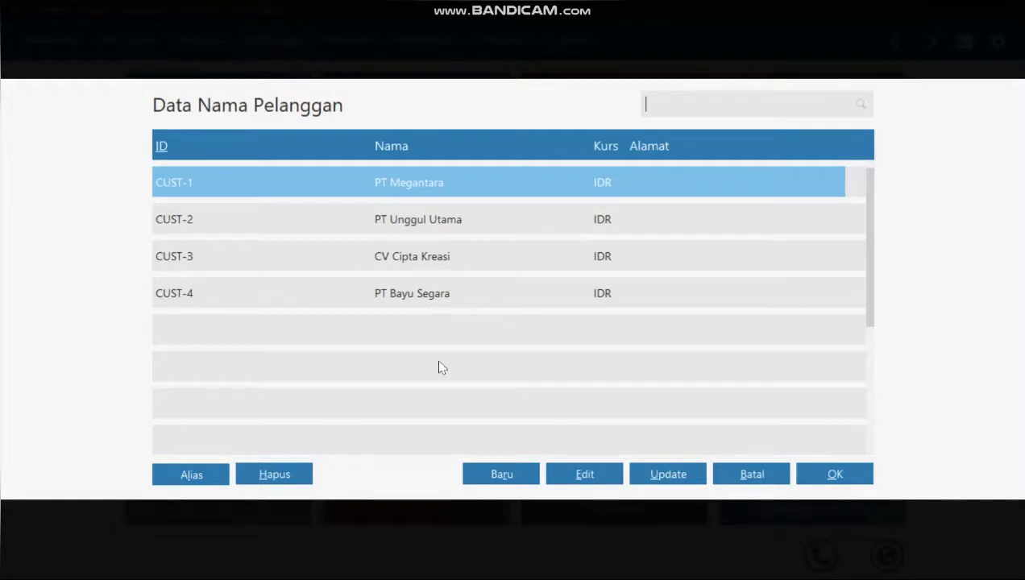
left_click(504, 474)
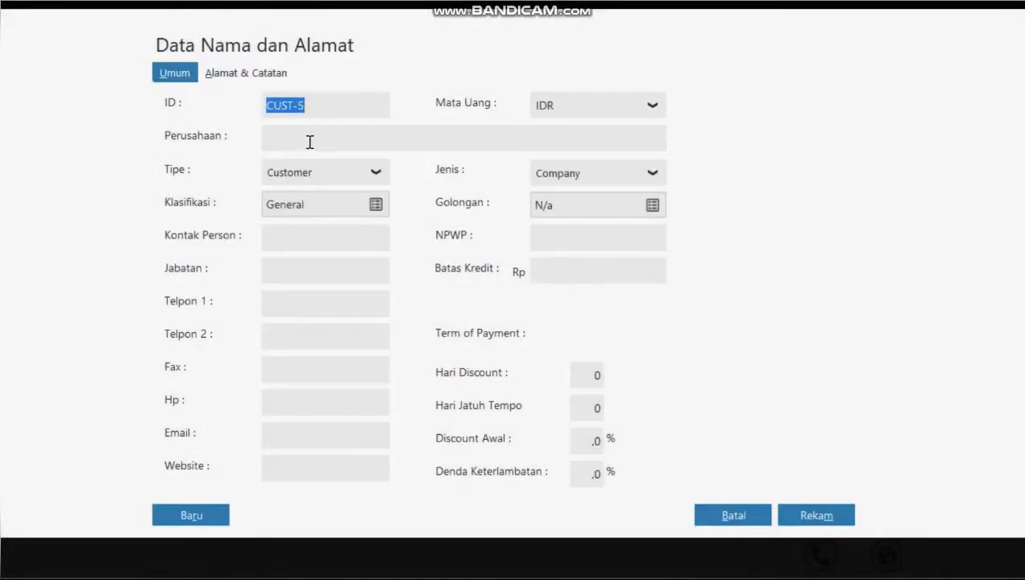
left_click(309, 142)
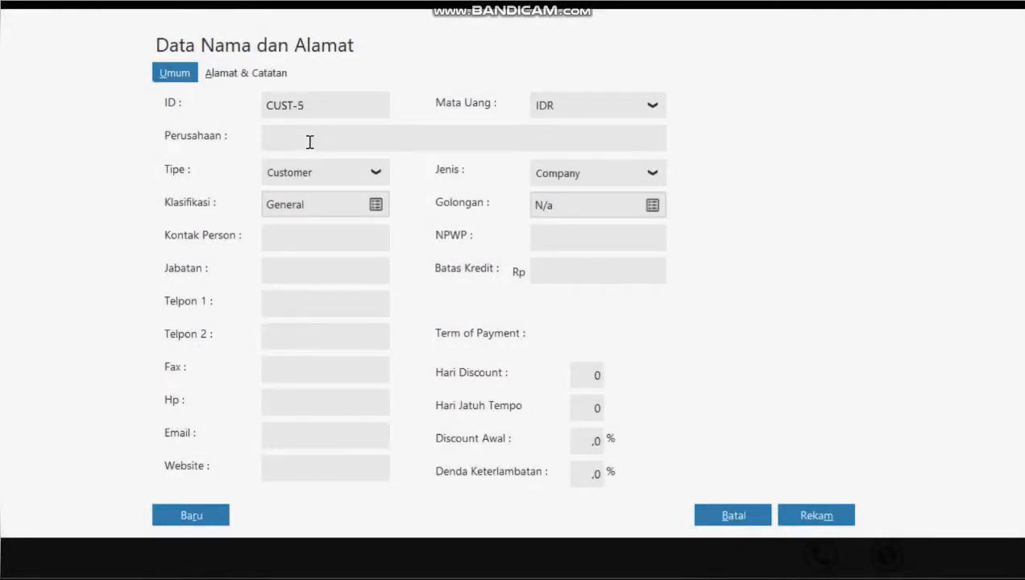
type("PT Bayu Segara")
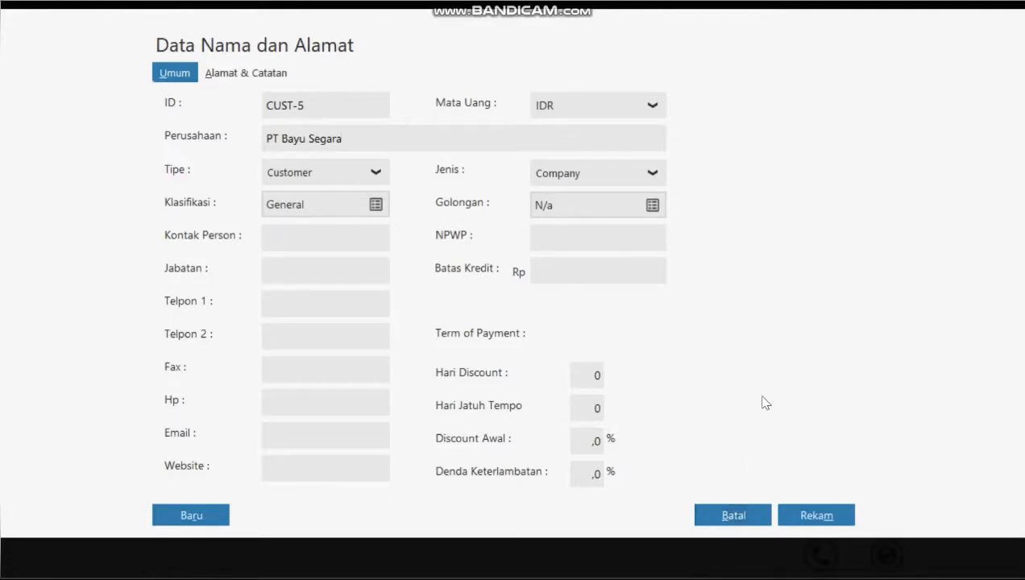
left_click(734, 516)
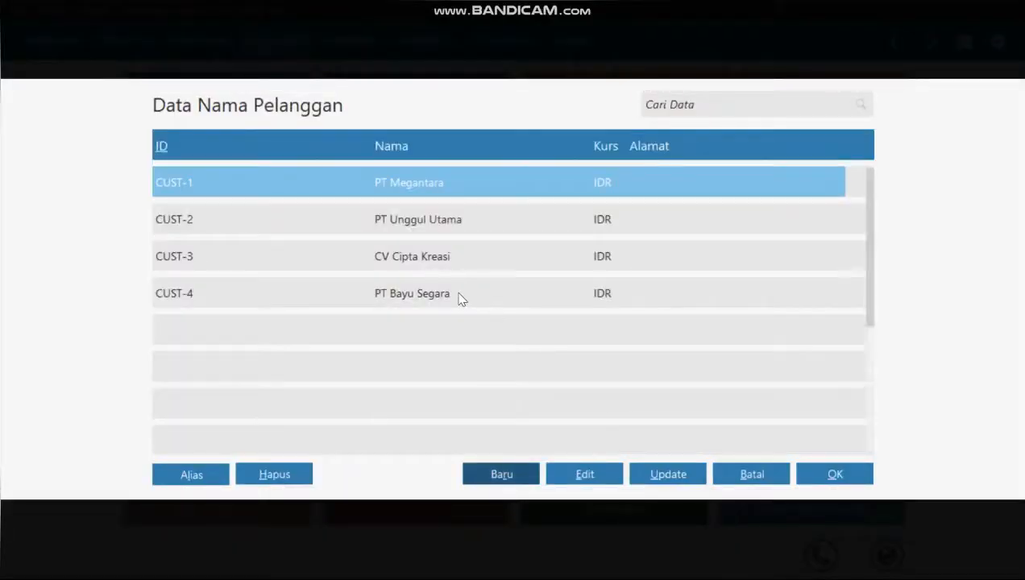
- Choose the existing customer PT Bayu Segara for the down payment and set the amount to 100000
left_click(460, 297)
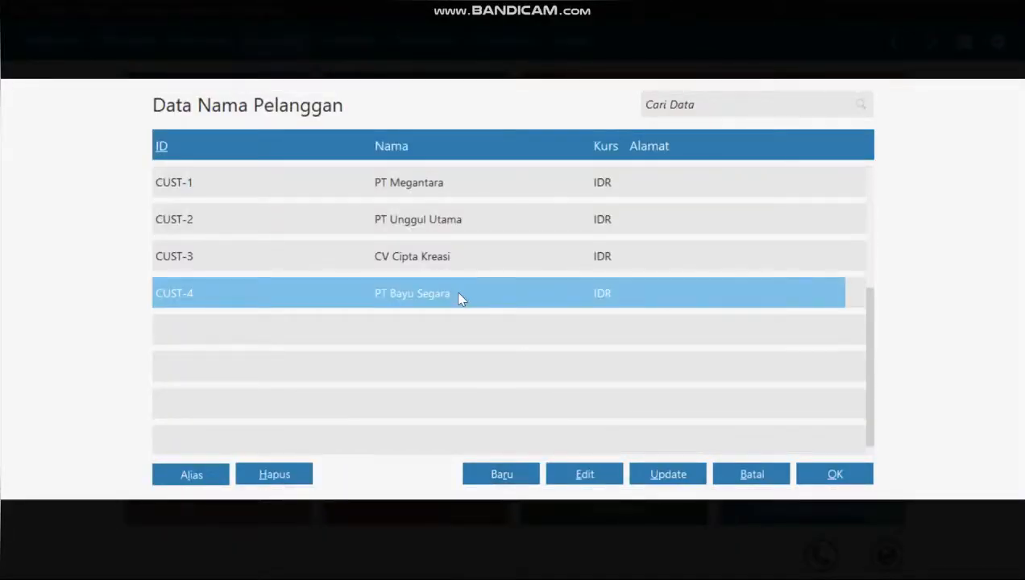
left_click(824, 477)
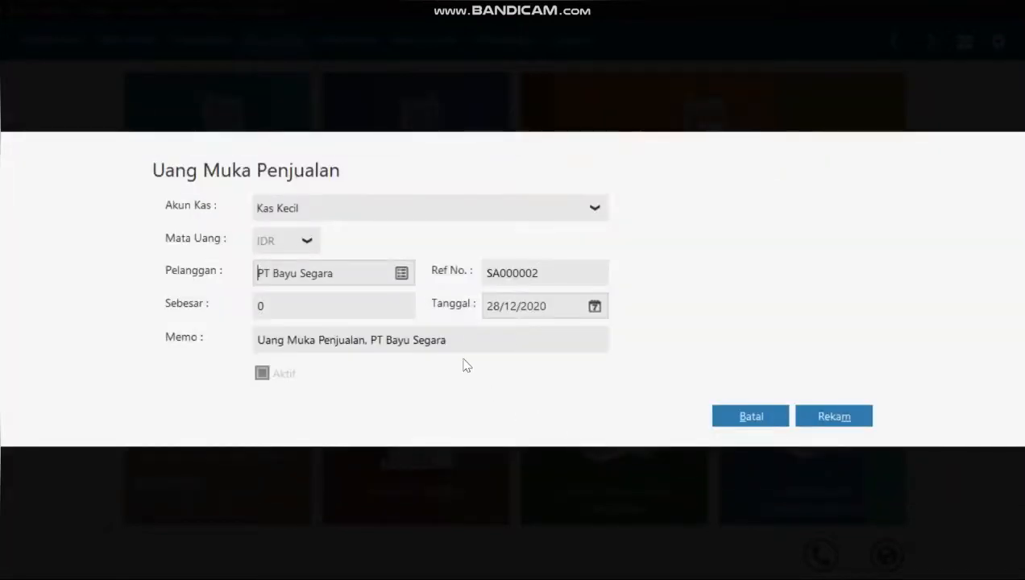
left_click(342, 307)
type("100000")
- Set the down payment's date to 06/01/2018, starting from the accounting period's first month, and record the transaction
left_click(595, 309)
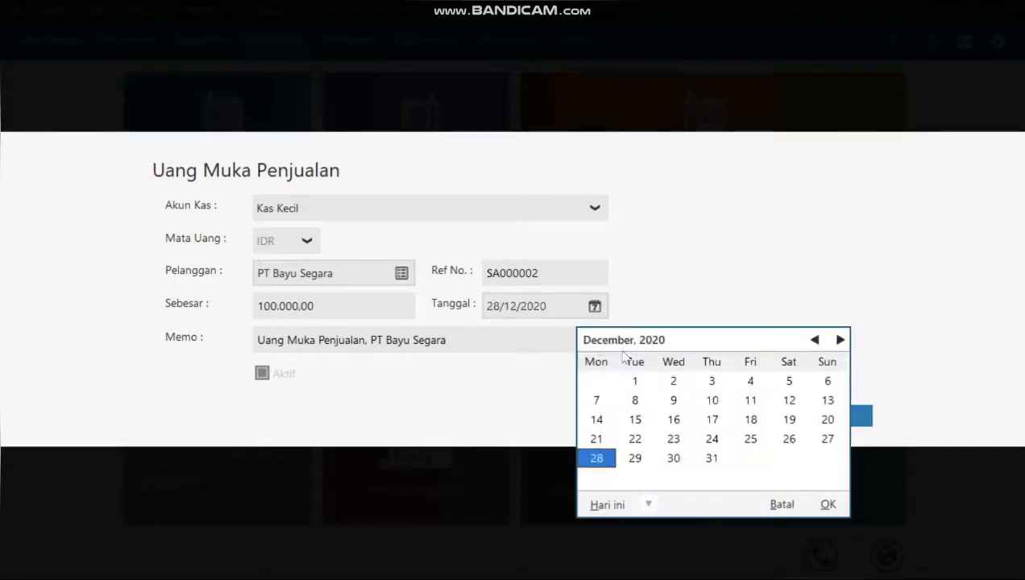
left_click(649, 506)
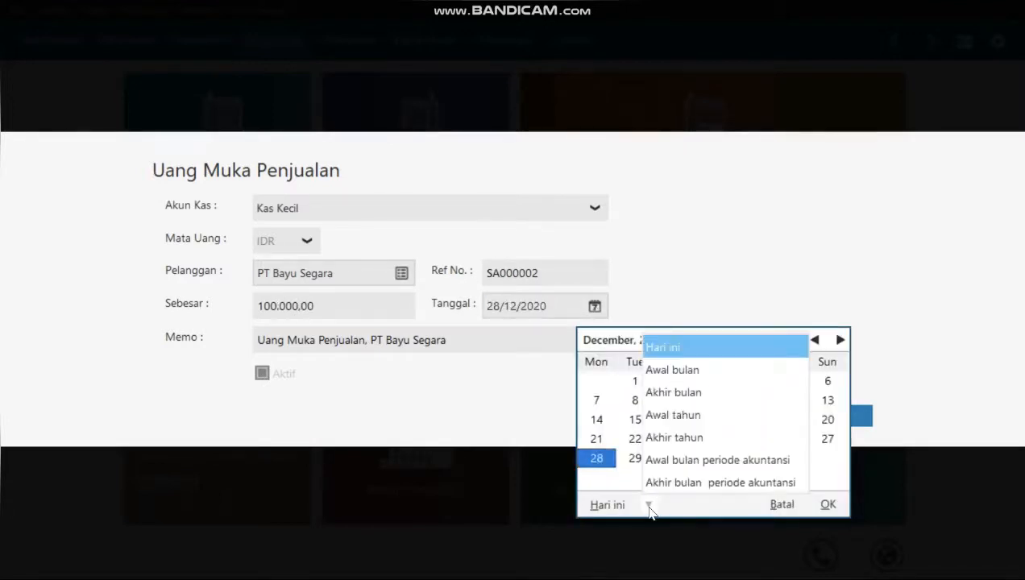
left_click(671, 465)
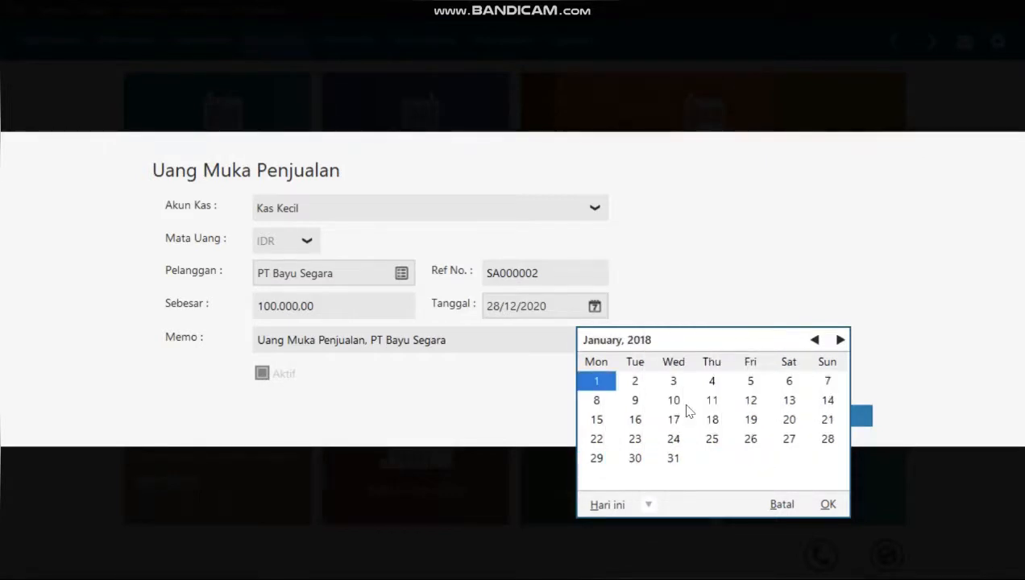
left_click(790, 383)
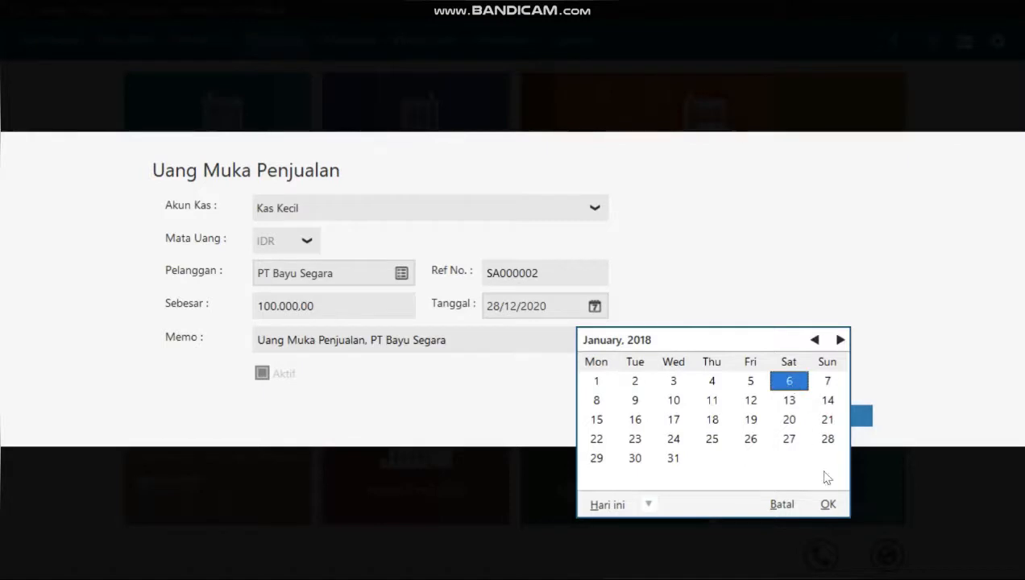
left_click(829, 508)
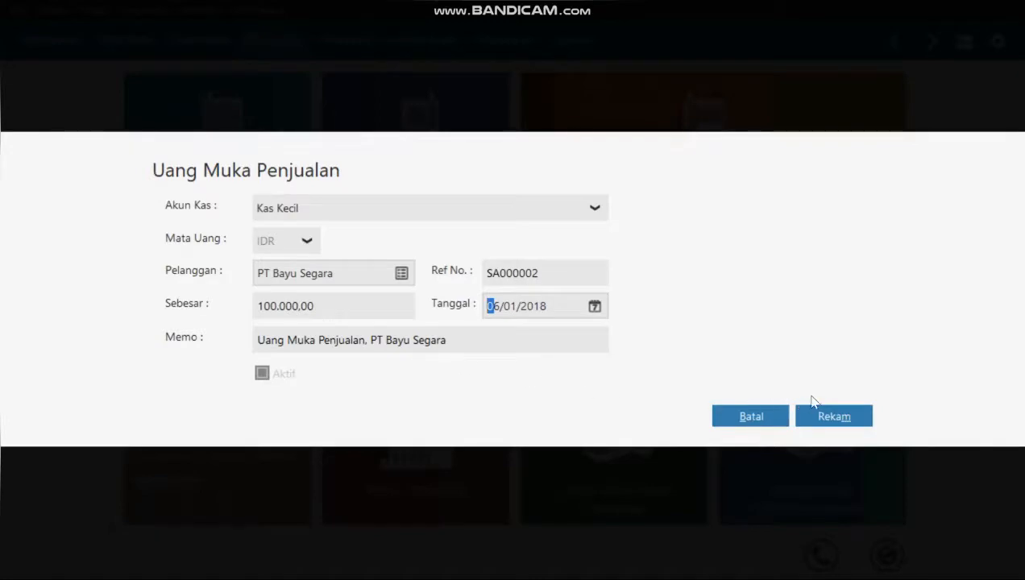
left_click(835, 421)
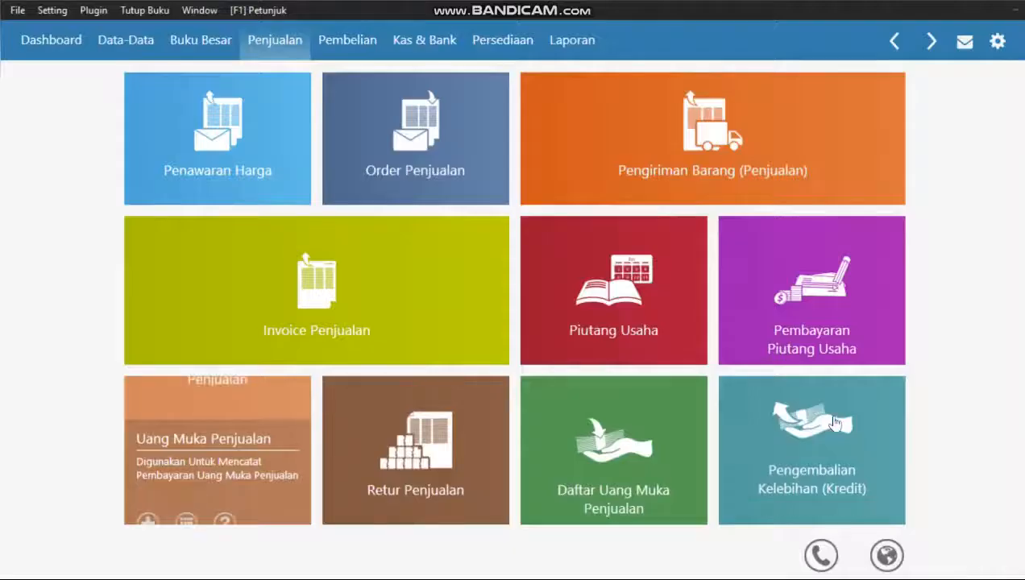
mouse_move(498, 6)
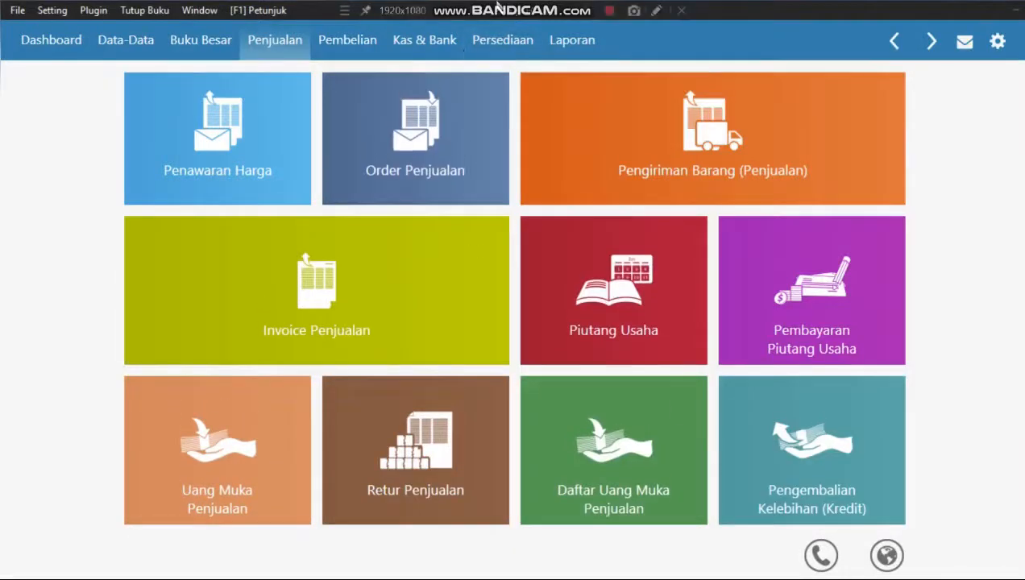
left_click(586, 15)
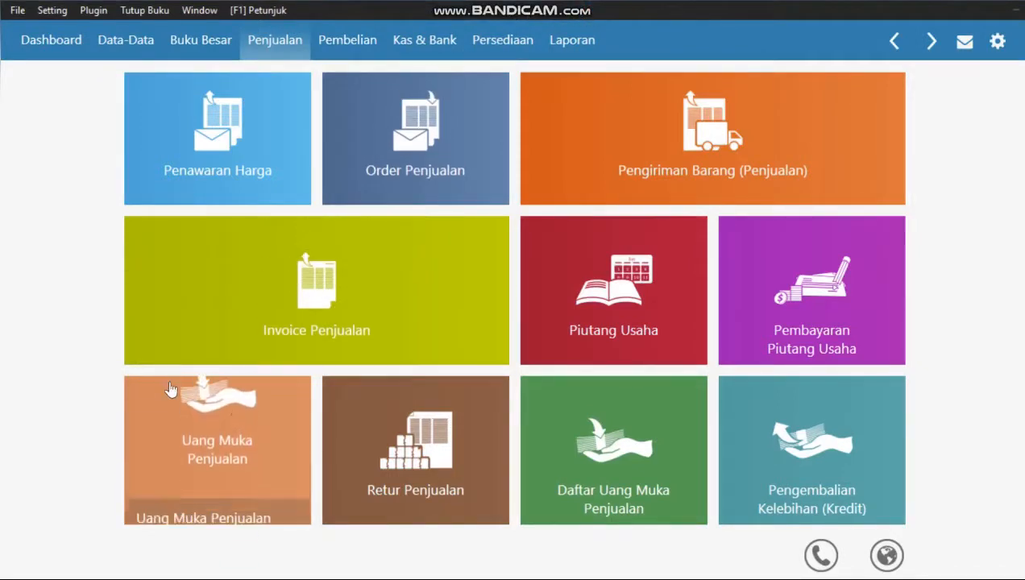
mouse_move(170, 390)
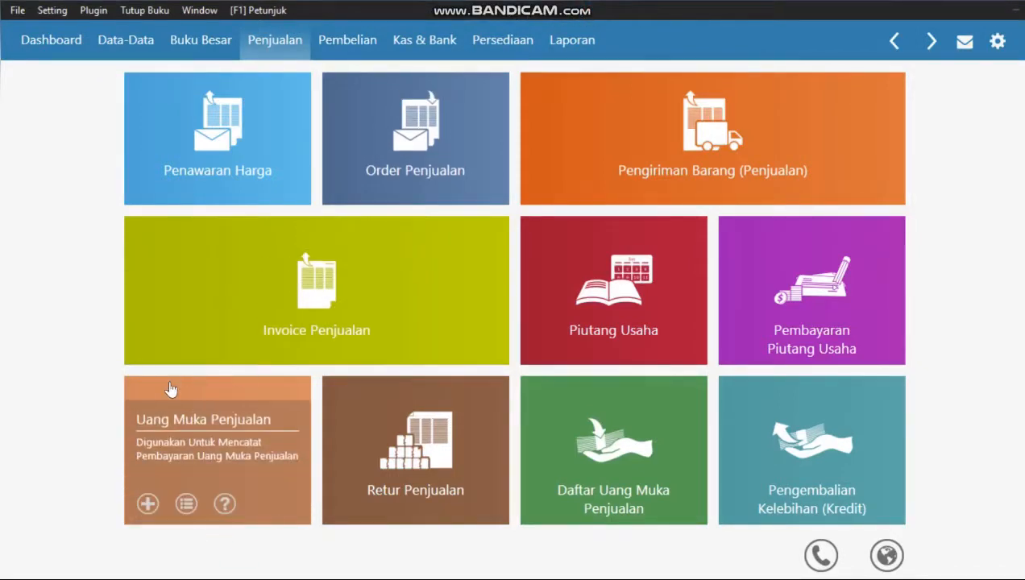
- Check the recorded PT Bayu Segara entry in the sales down payment list, and close the list
left_click(186, 503)
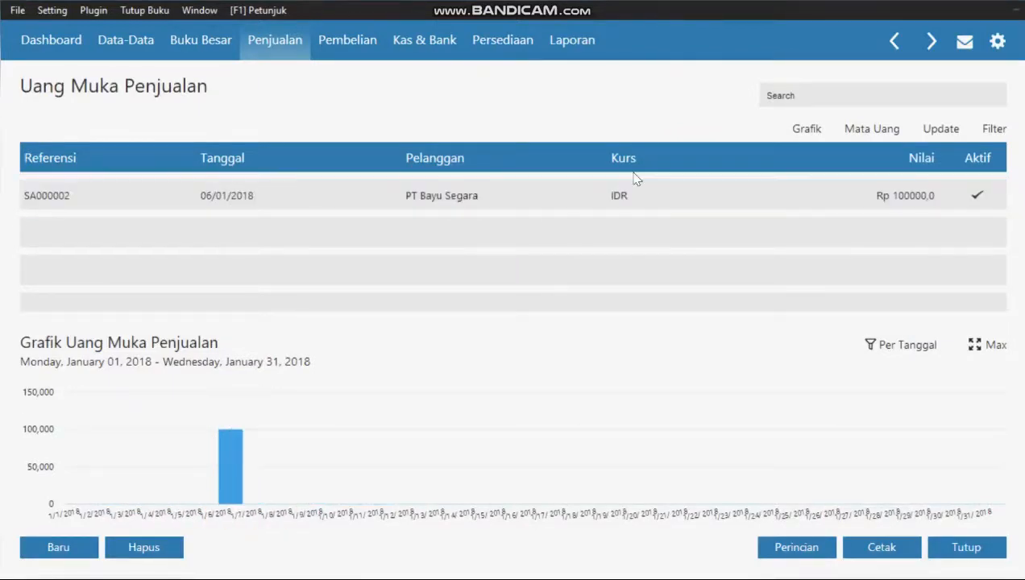
left_click(407, 205)
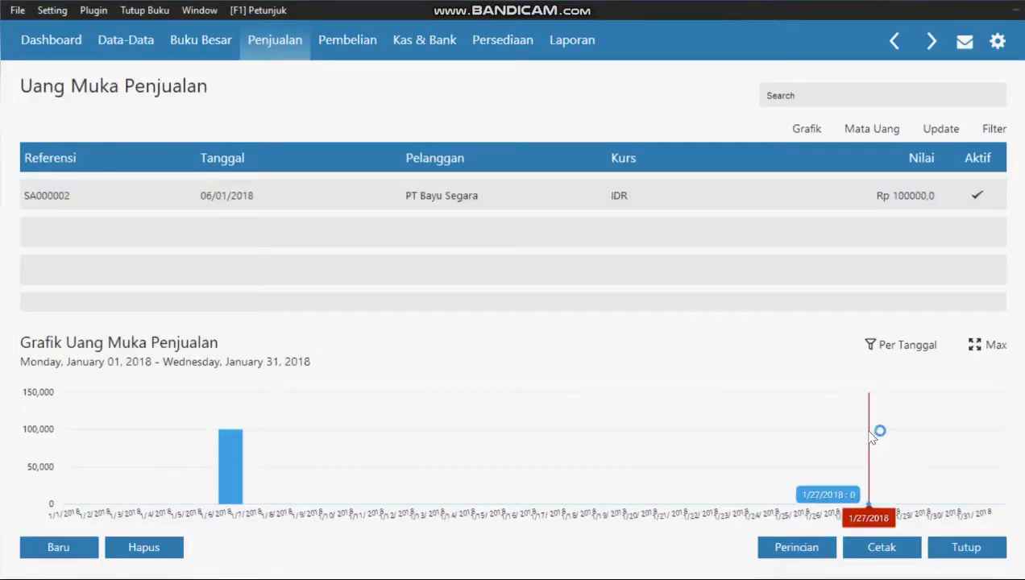
left_click(967, 548)
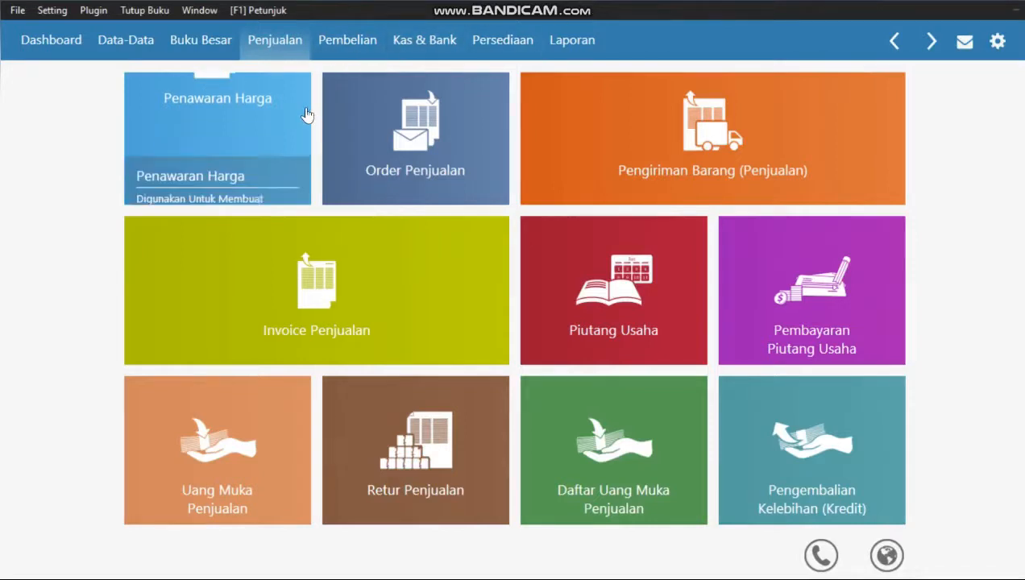
- Start a new sales goods delivery and choose PT Bayu Segara as its customer
mouse_move(695, 238)
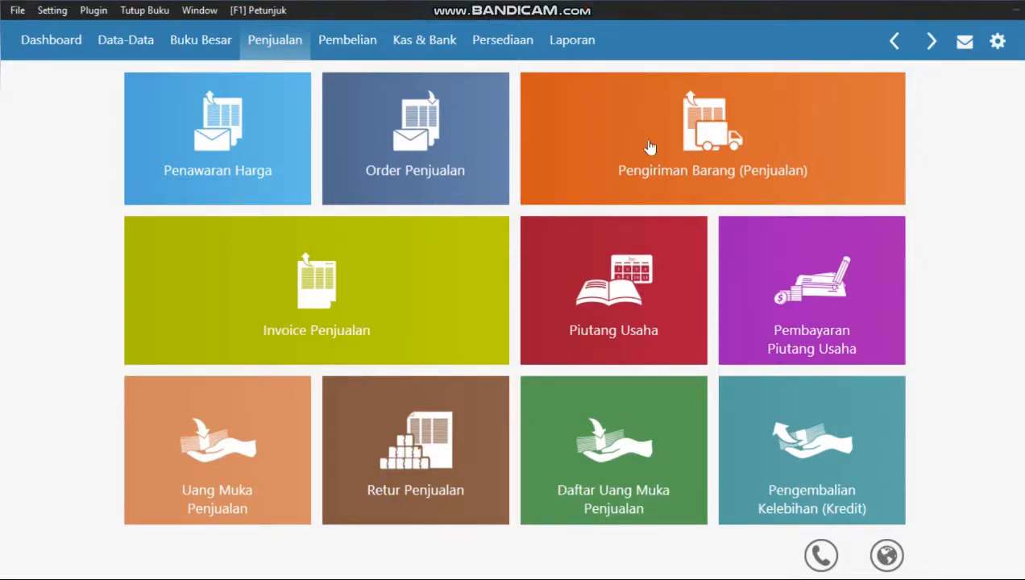
mouse_move(634, 137)
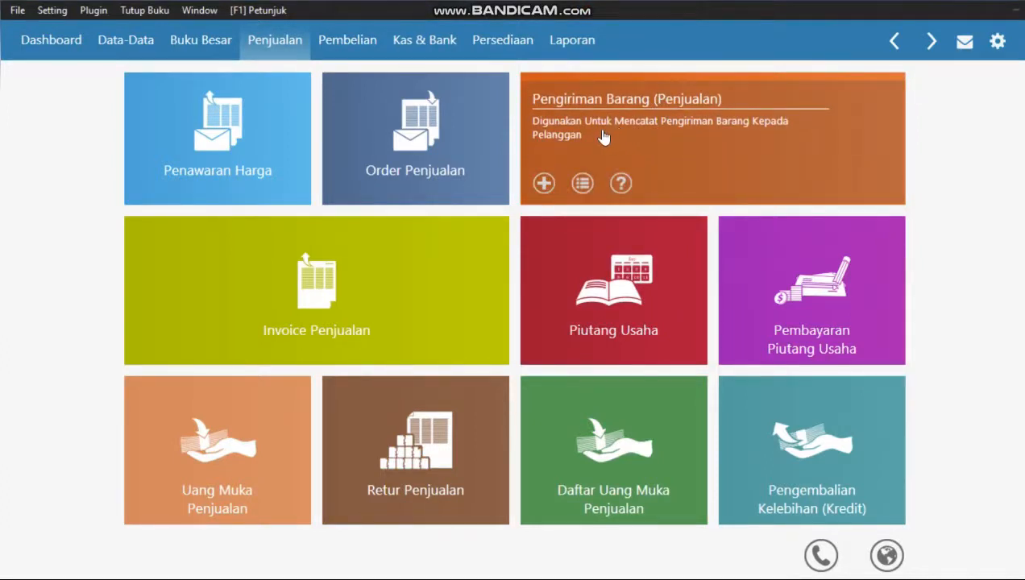
left_click(545, 183)
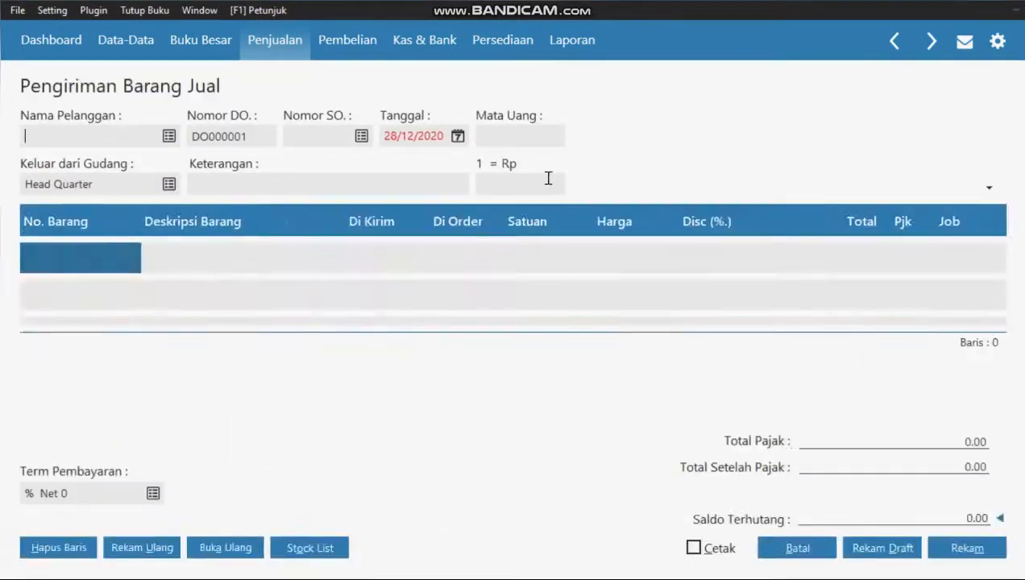
left_click(169, 137)
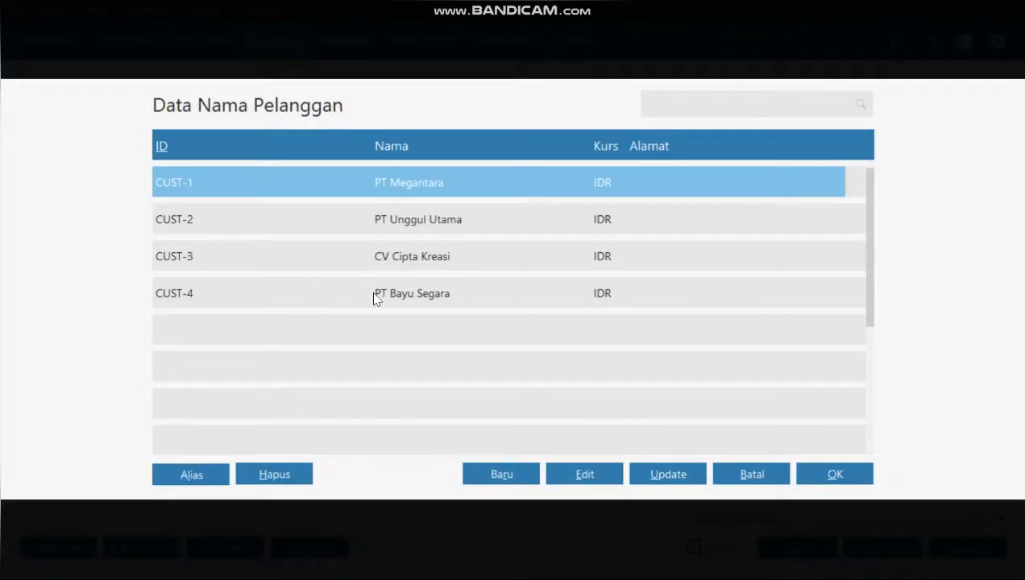
left_click(374, 297)
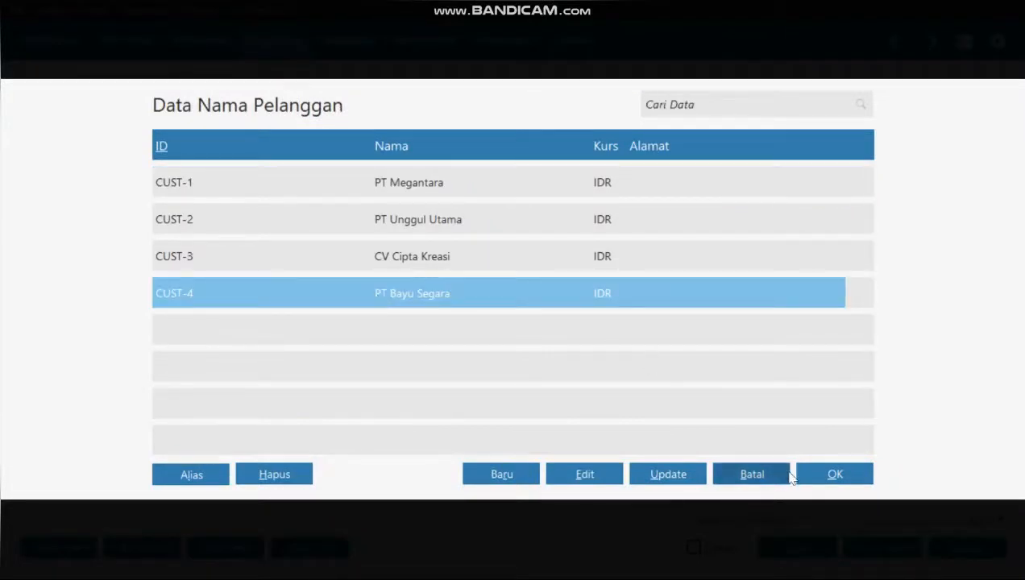
left_click(815, 476)
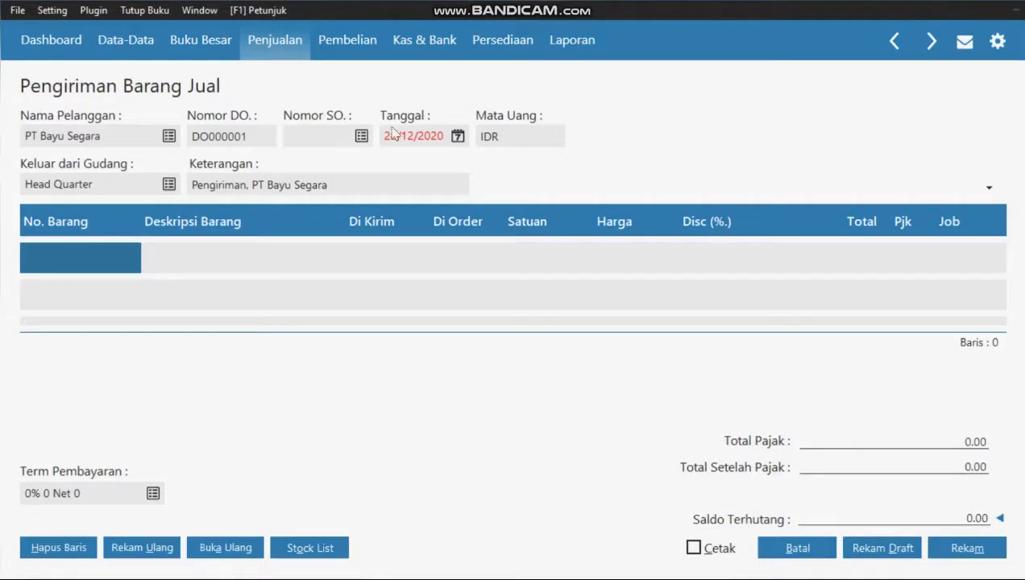
- Set the delivery date to 06/01/2018, starting from the accounting period's first month
left_click(458, 137)
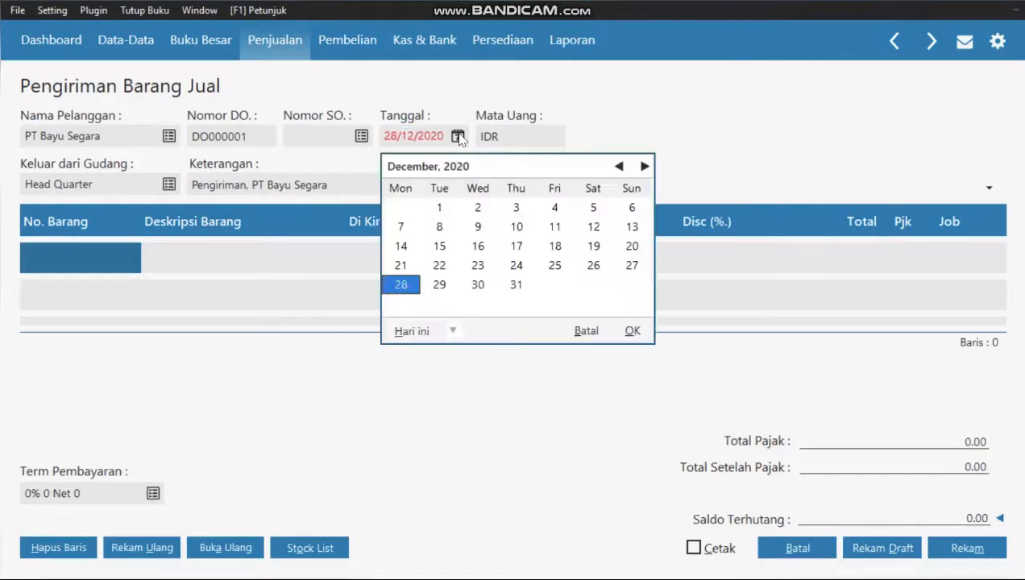
left_click(453, 331)
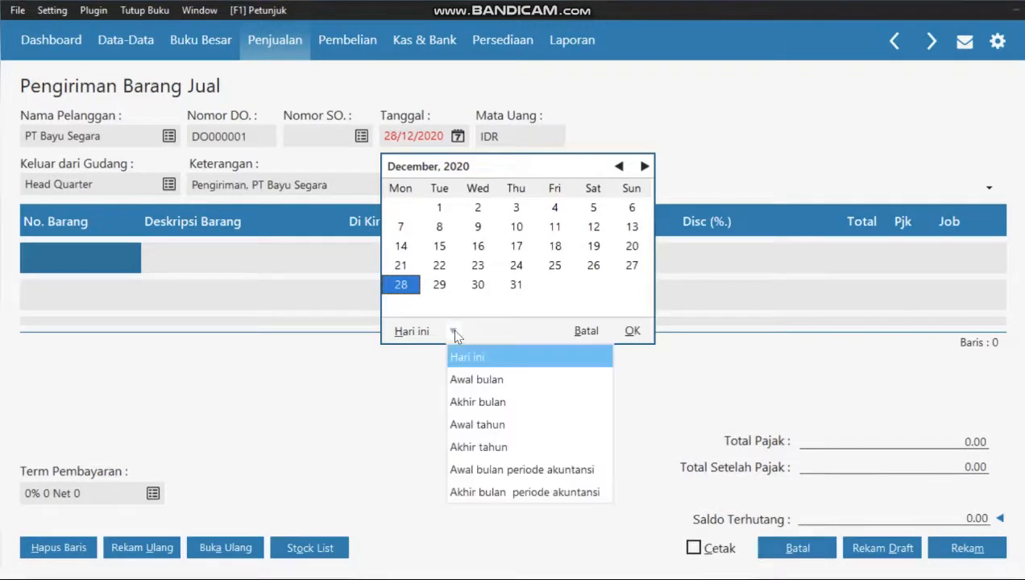
left_click(485, 470)
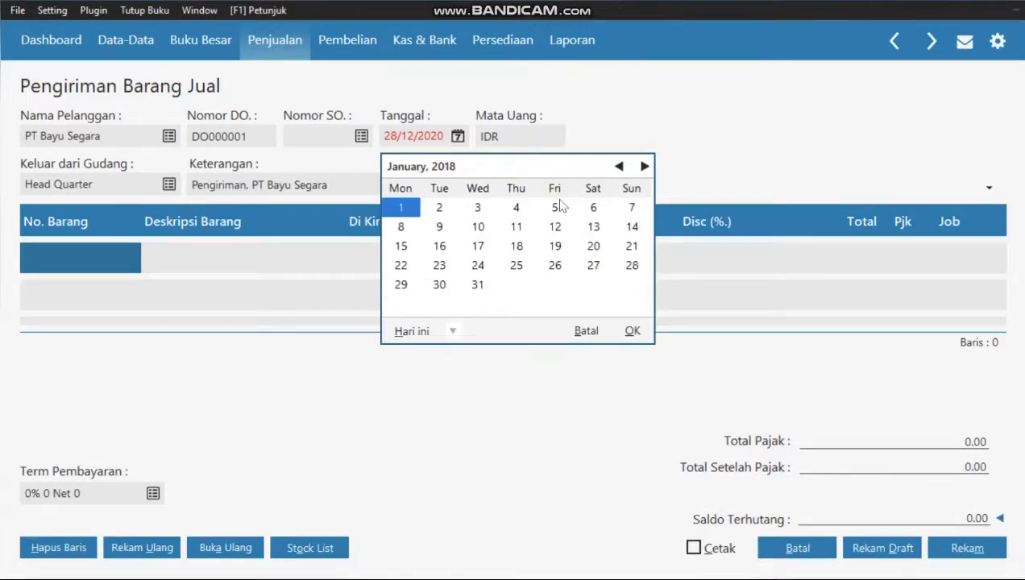
left_click(593, 209)
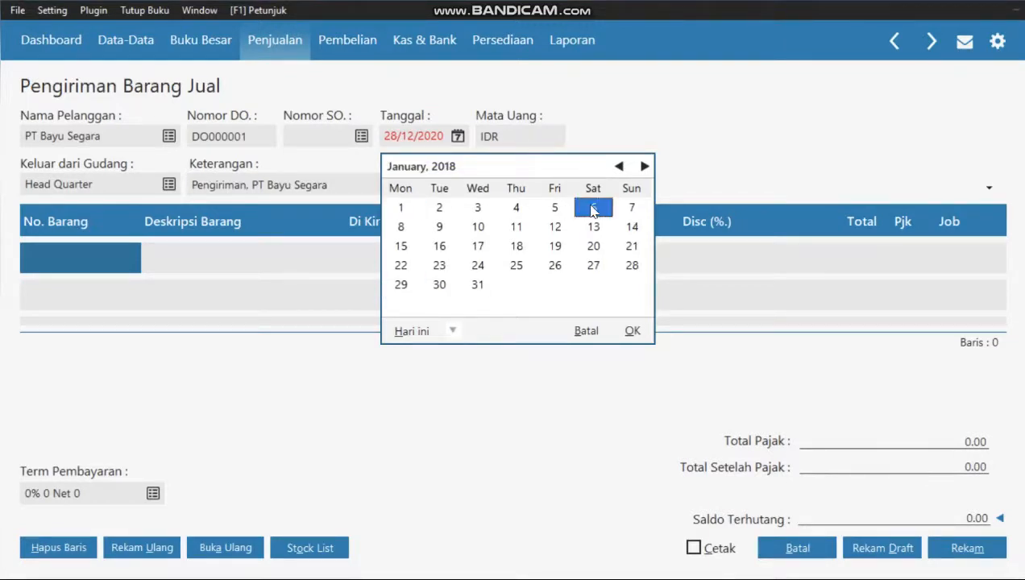
left_click(632, 331)
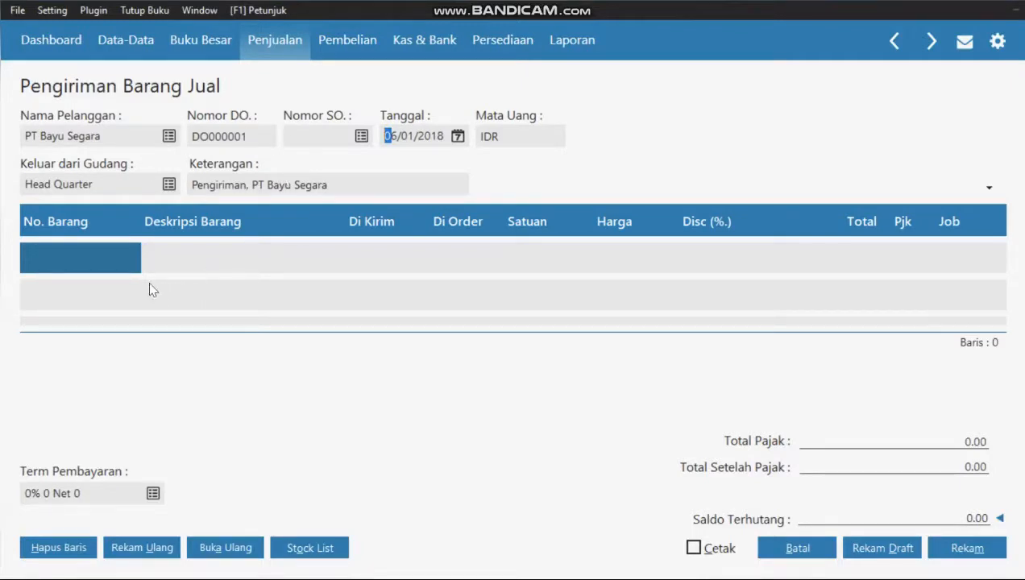
- Add inventory item B03 Radio FM/AM to the first line of the delivery
double_click(48, 258)
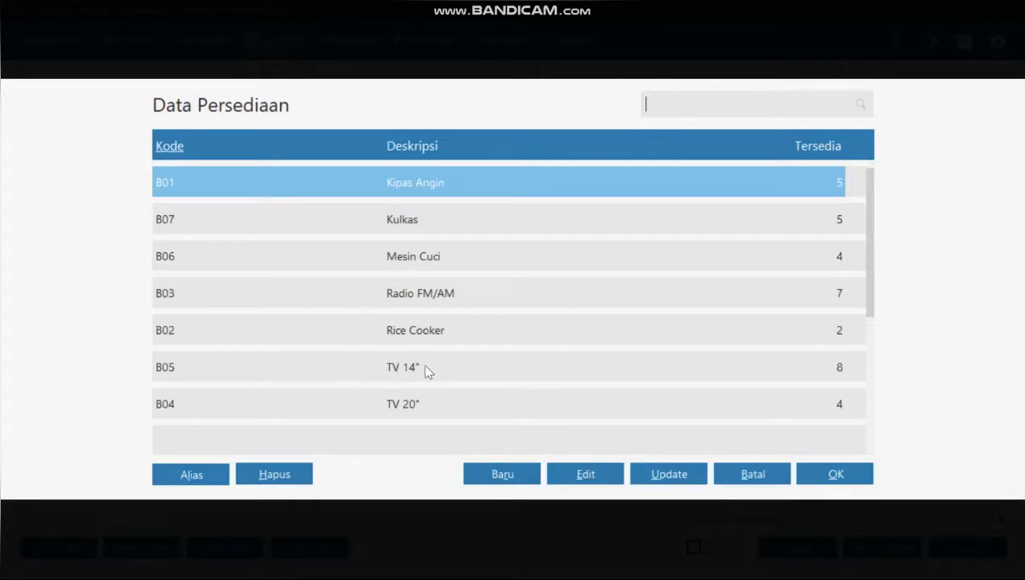
left_click(345, 293)
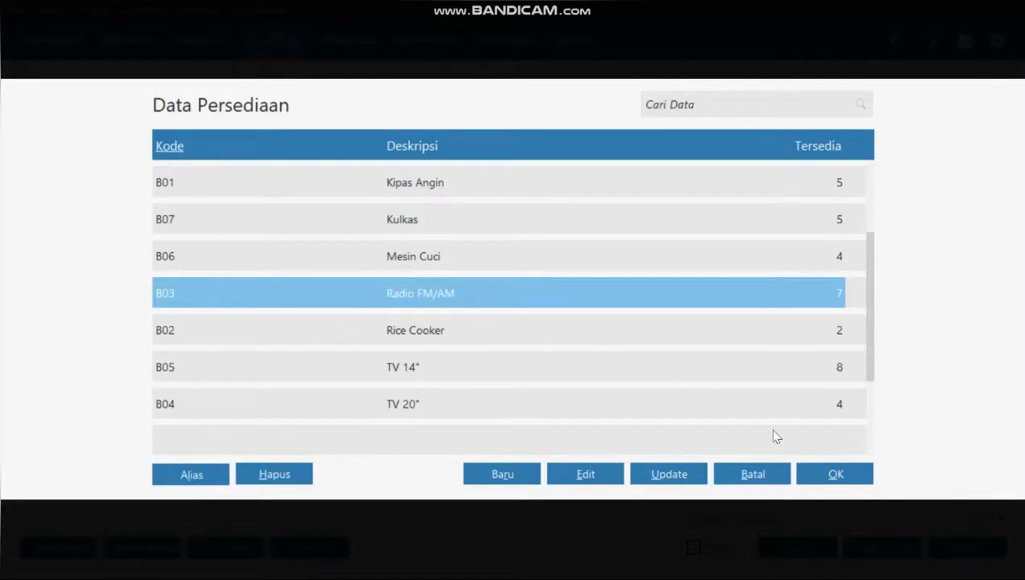
left_click(833, 475)
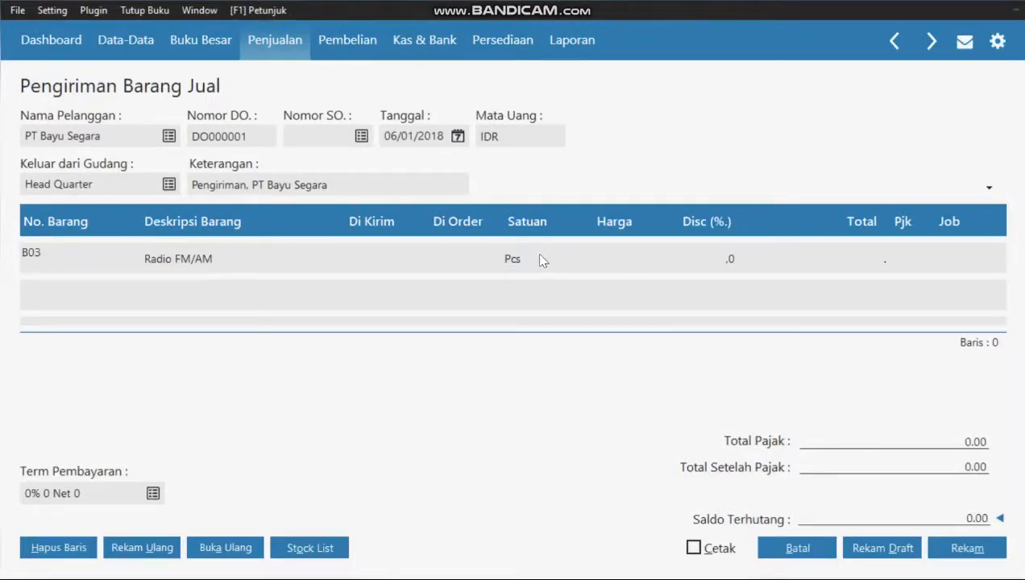
left_click(507, 258)
double_click(521, 261)
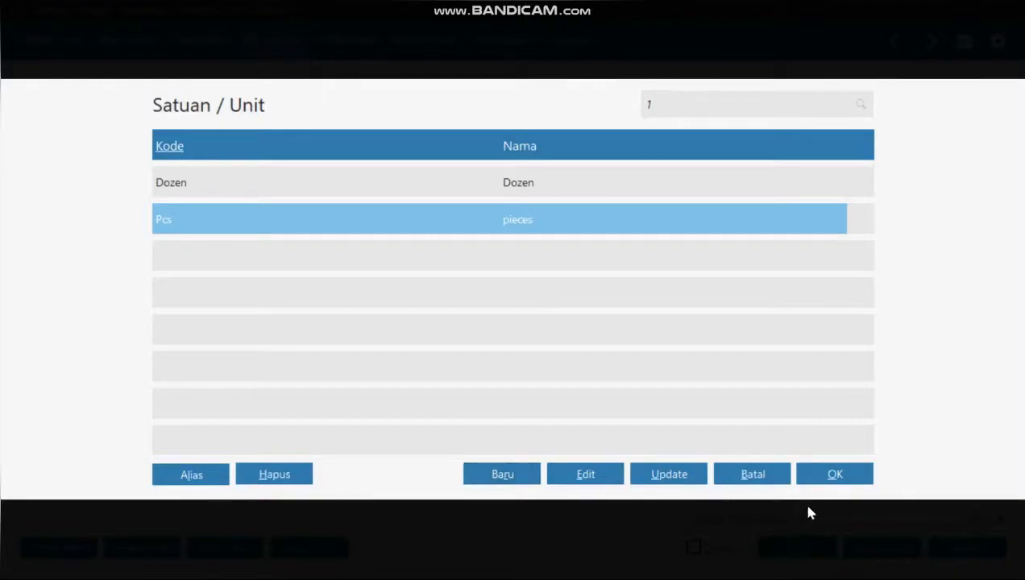
left_click(751, 477)
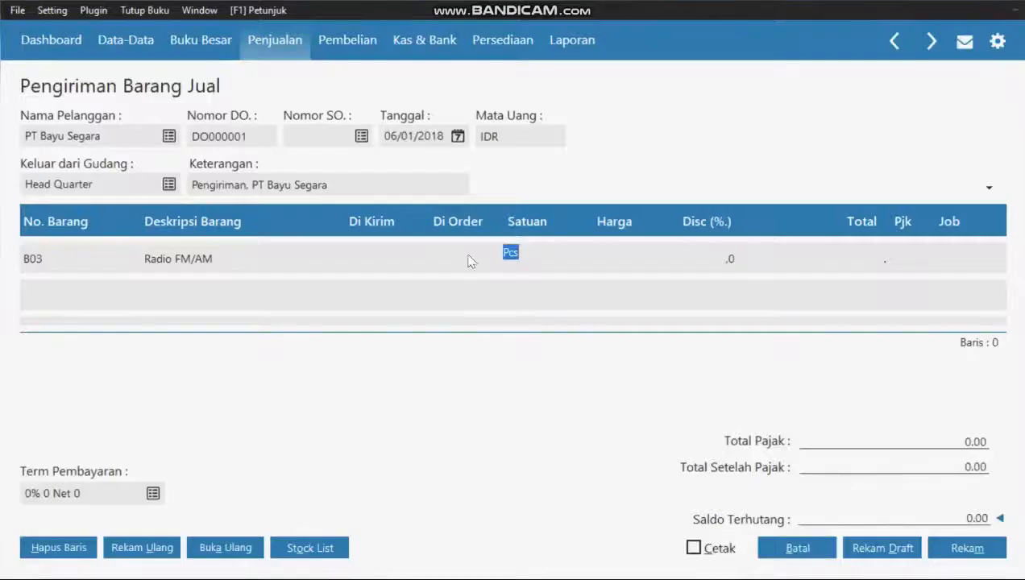
- Set the Radio FM/AM line's delivered quantity to 1 and its price to 75250, and complete the line
left_click(361, 253)
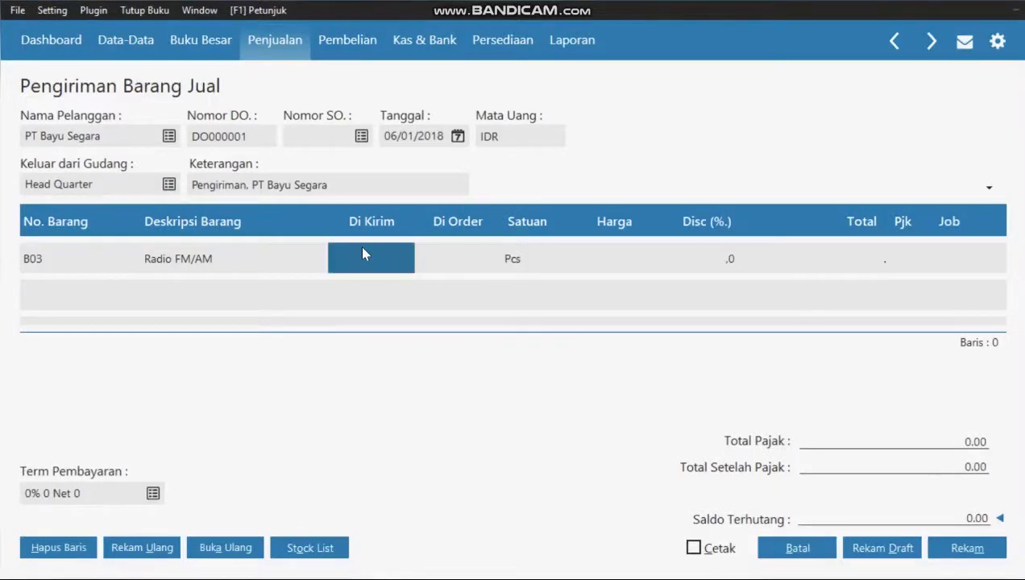
type("1")
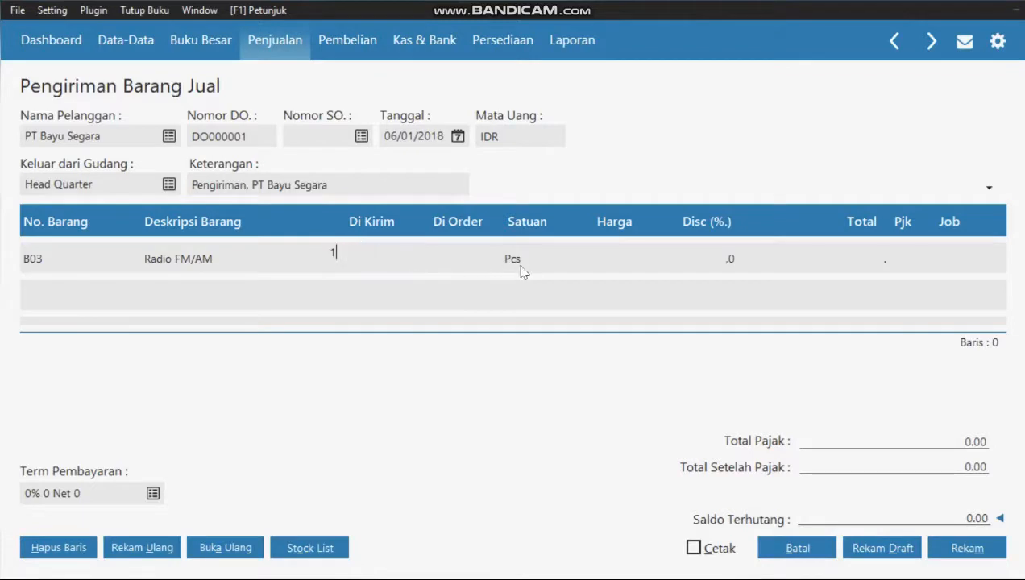
mouse_move(579, 9)
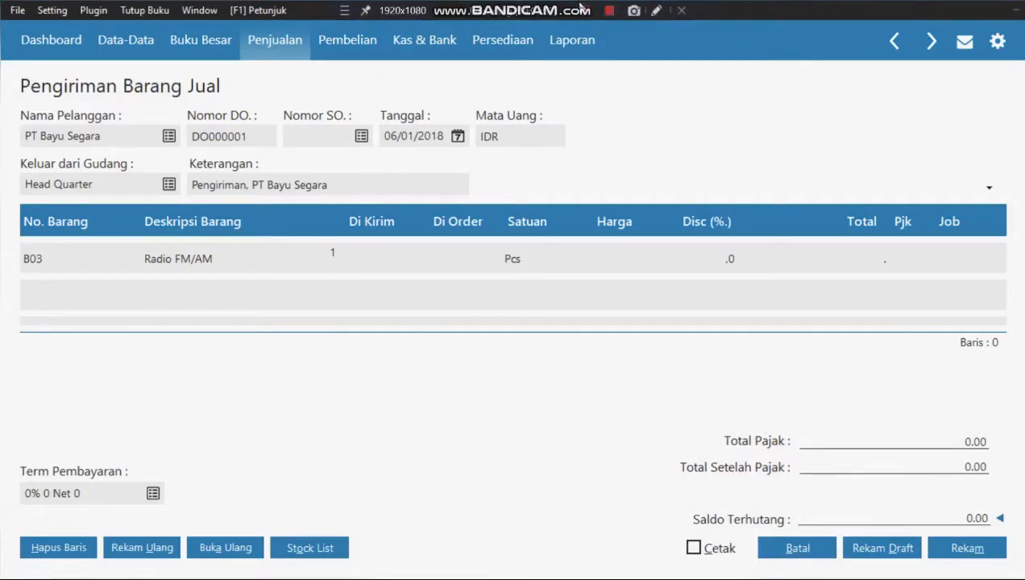
left_click(607, 258)
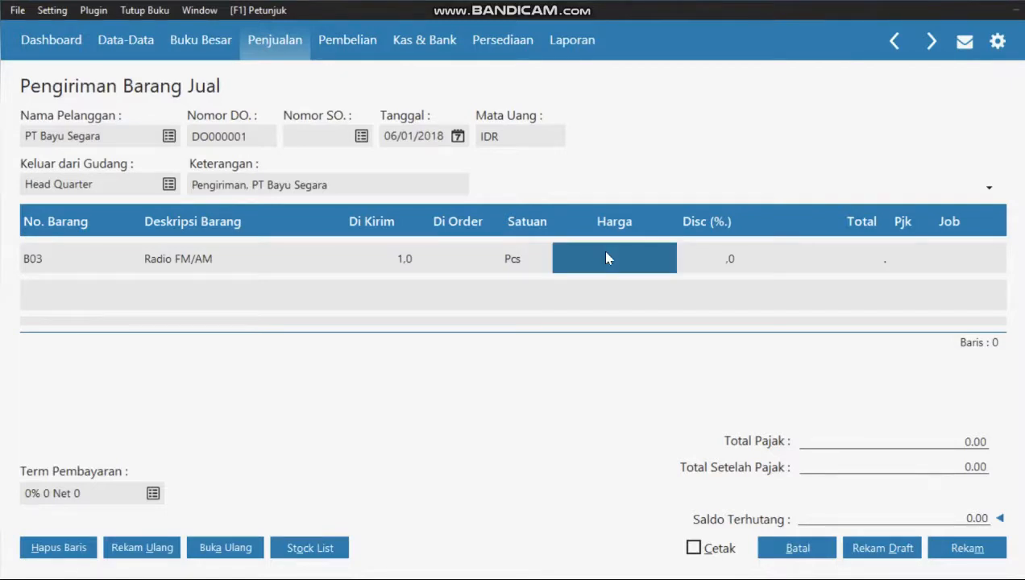
left_click(606, 258)
type("75")
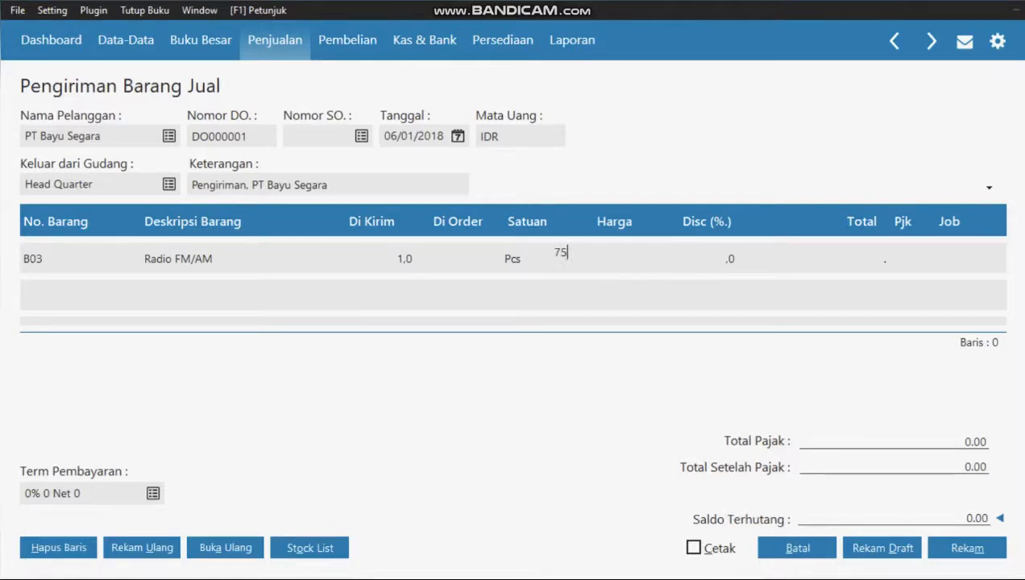
type("250")
left_click(872, 262)
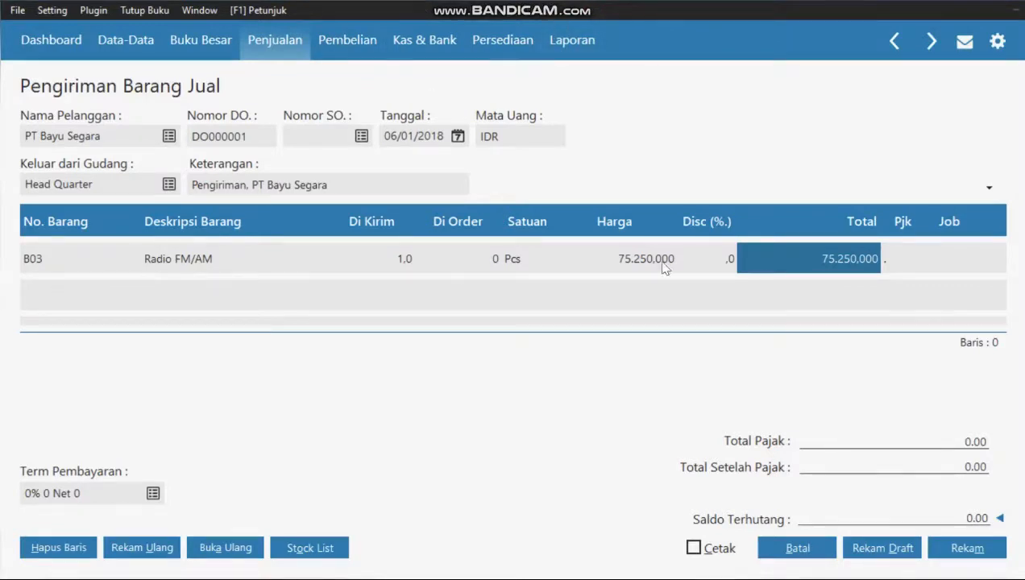
left_click(771, 269)
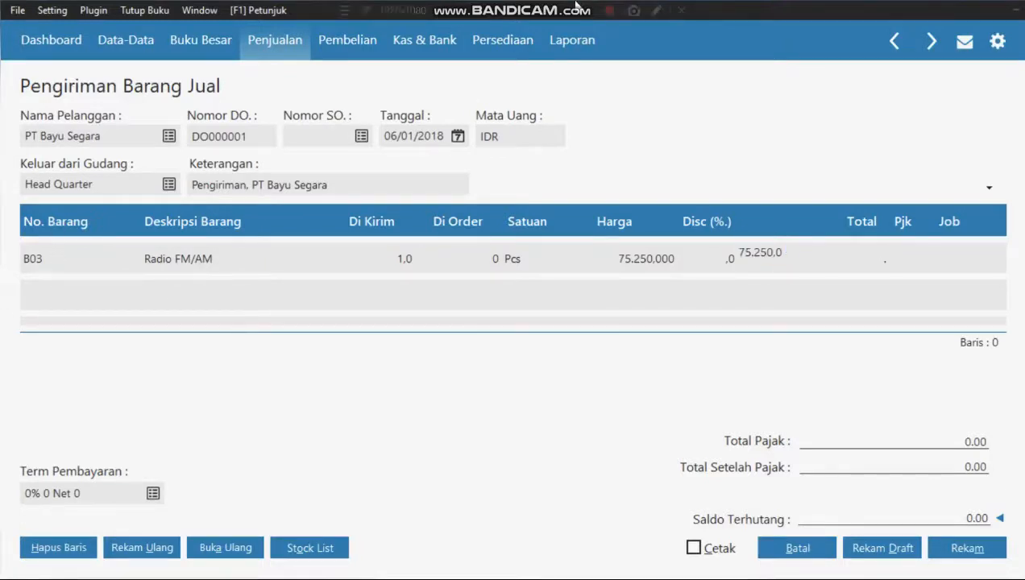
key("Return")
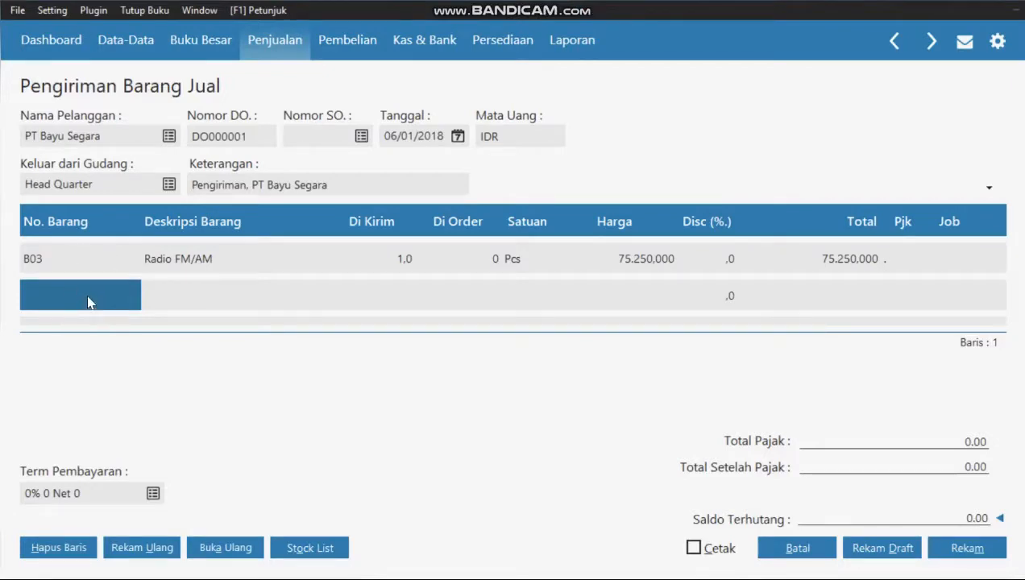
- Add inventory item B05 TV 14" to the second delivery line with a delivered quantity of 1
left_click(88, 302)
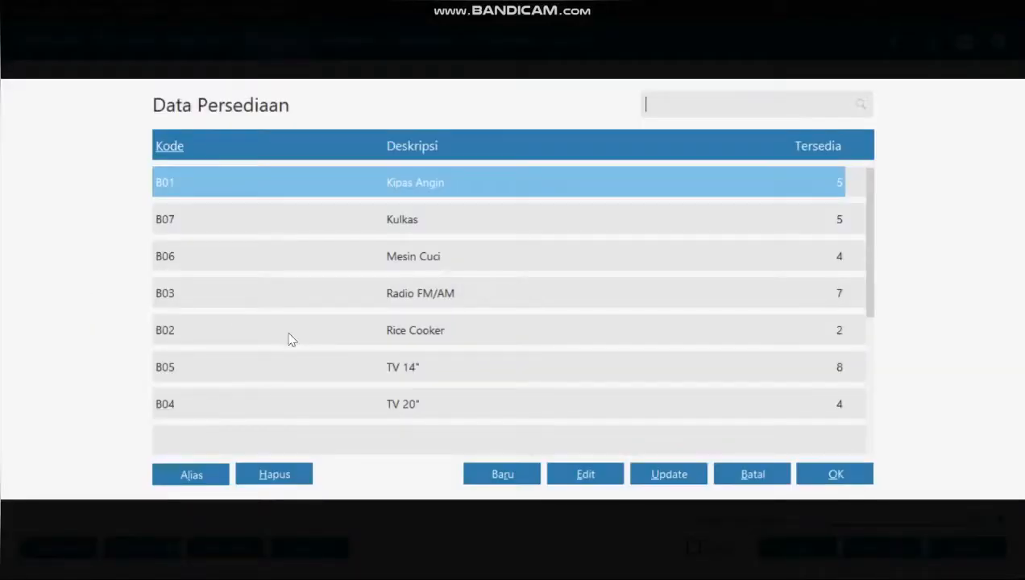
left_click(344, 370)
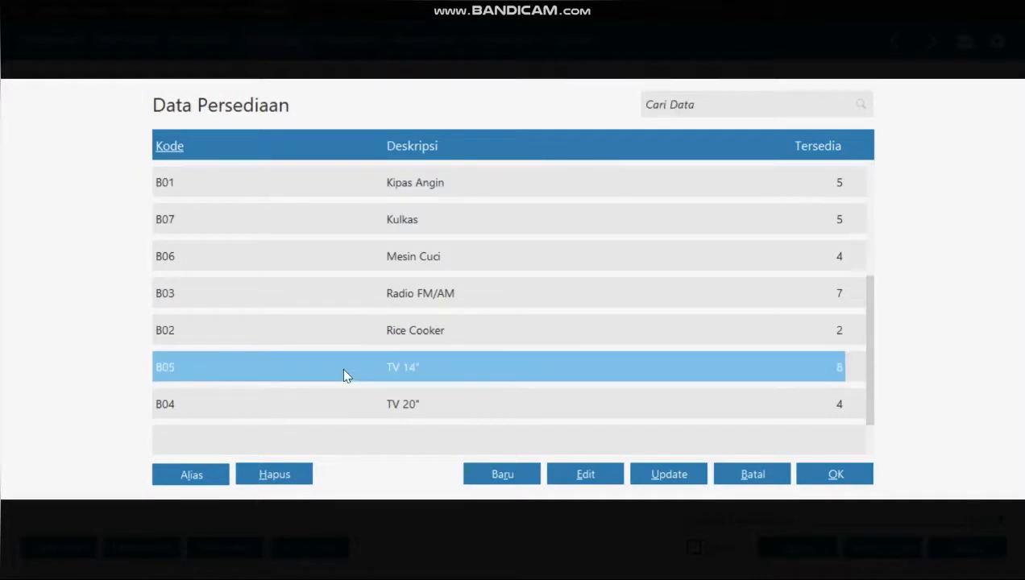
left_click(810, 476)
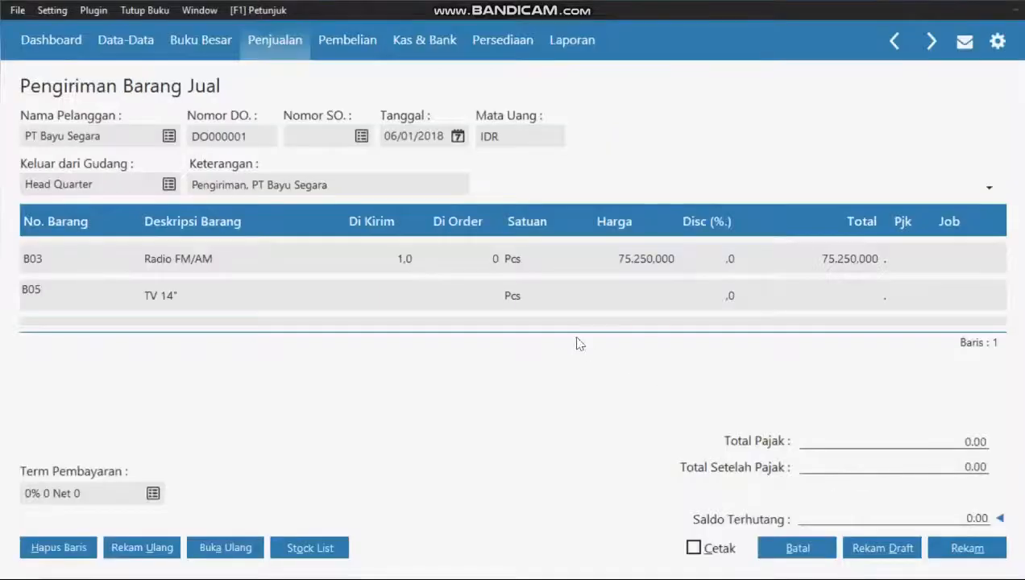
left_click(396, 295)
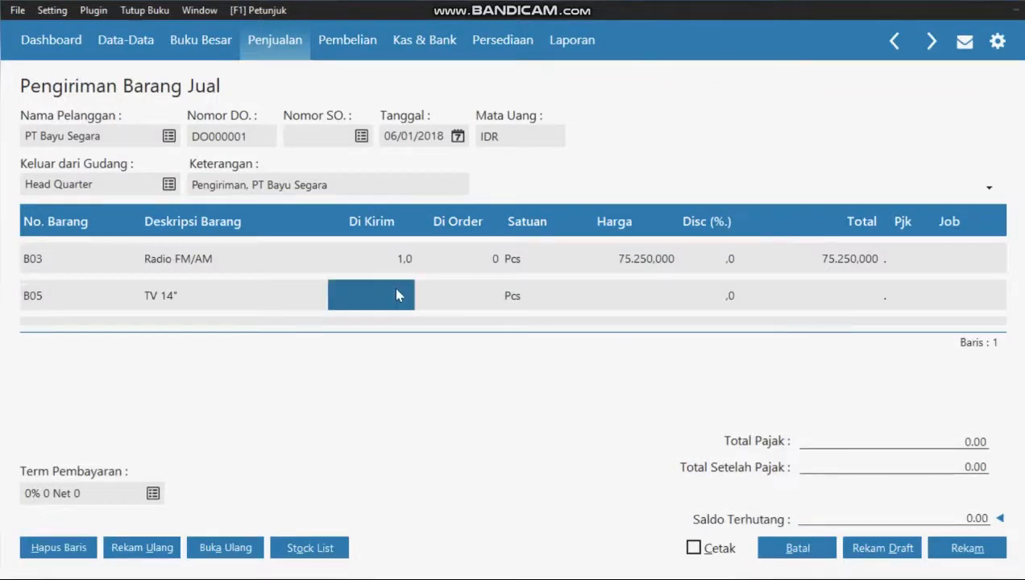
left_click(395, 291)
type("1")
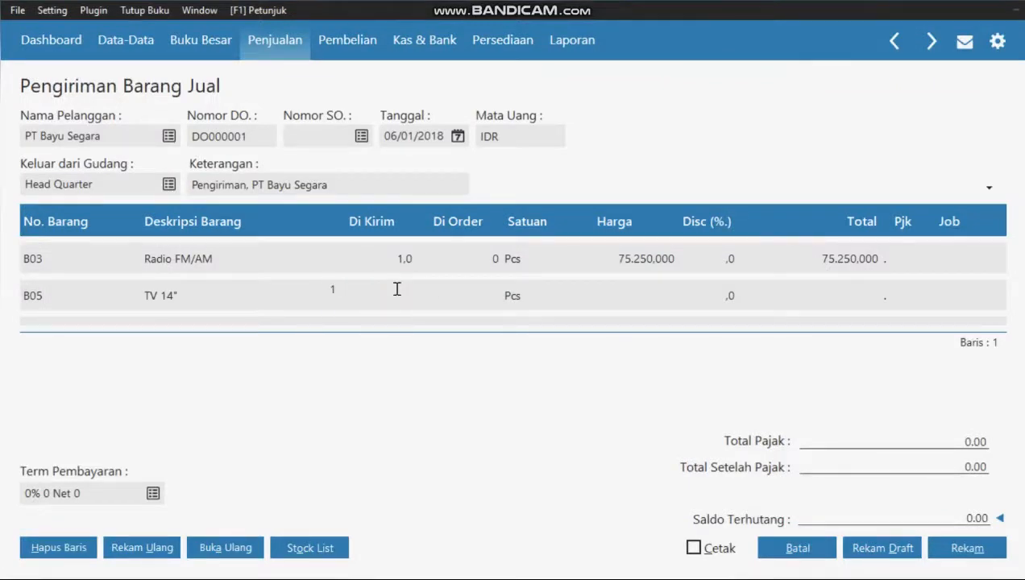
- Set the price of the TV 14" line to 4950000
left_click(651, 294)
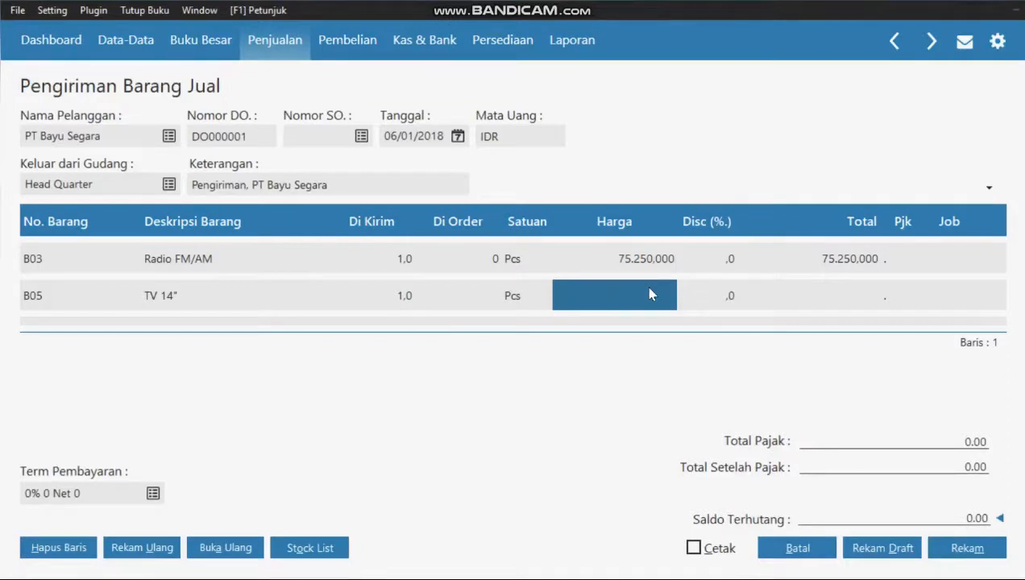
type("4")
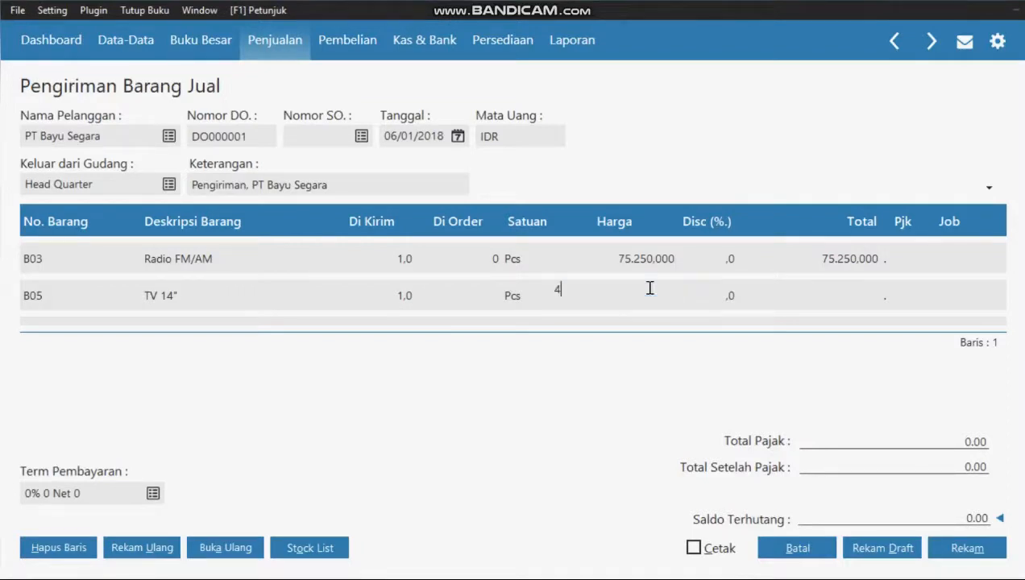
type("950000")
left_click(843, 292)
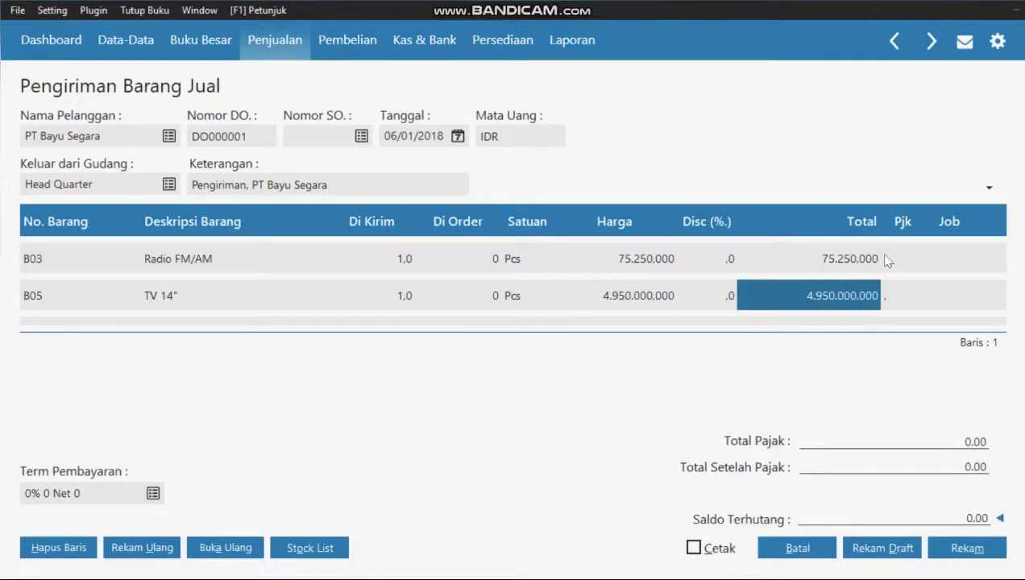
- Complete the TV 14" line, record the delivery, and close the blank delivery form
left_click(950, 295)
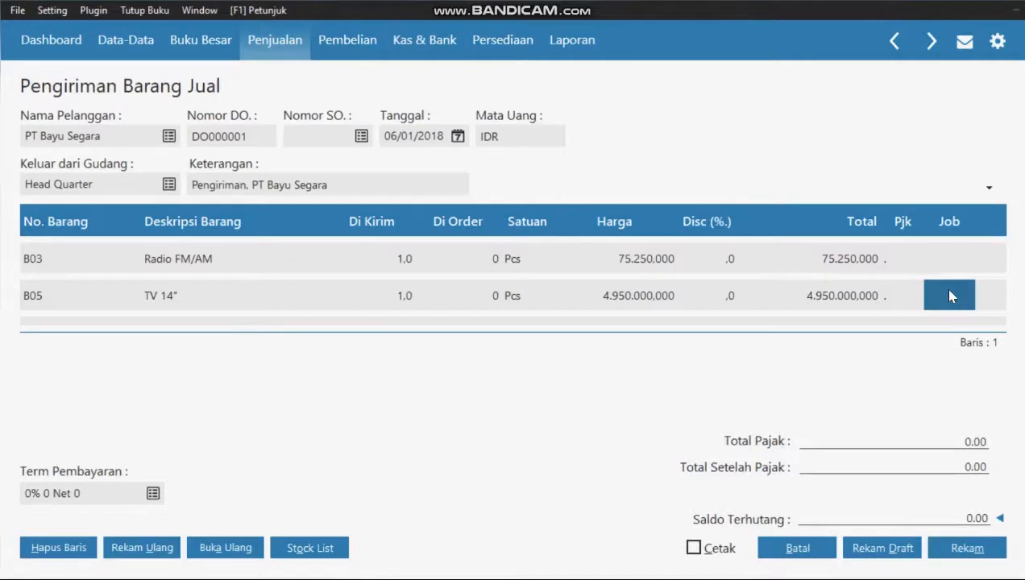
left_click(949, 296)
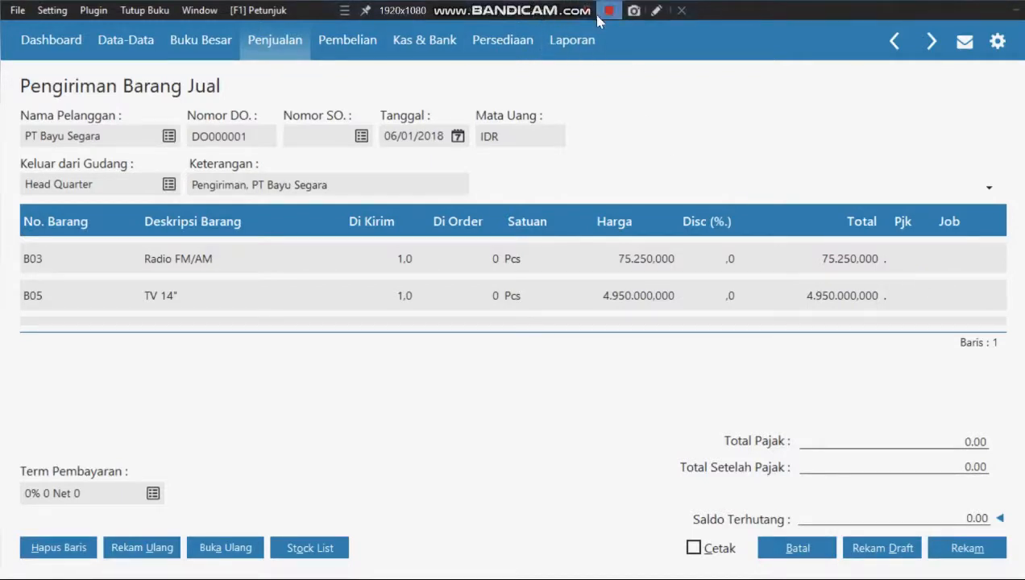
left_click(586, 13)
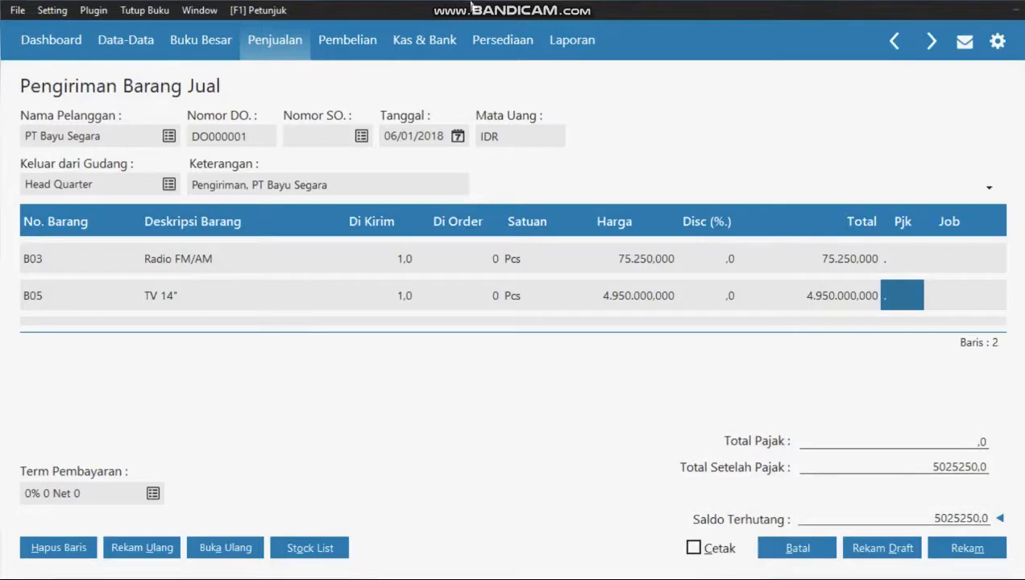
mouse_move(551, 8)
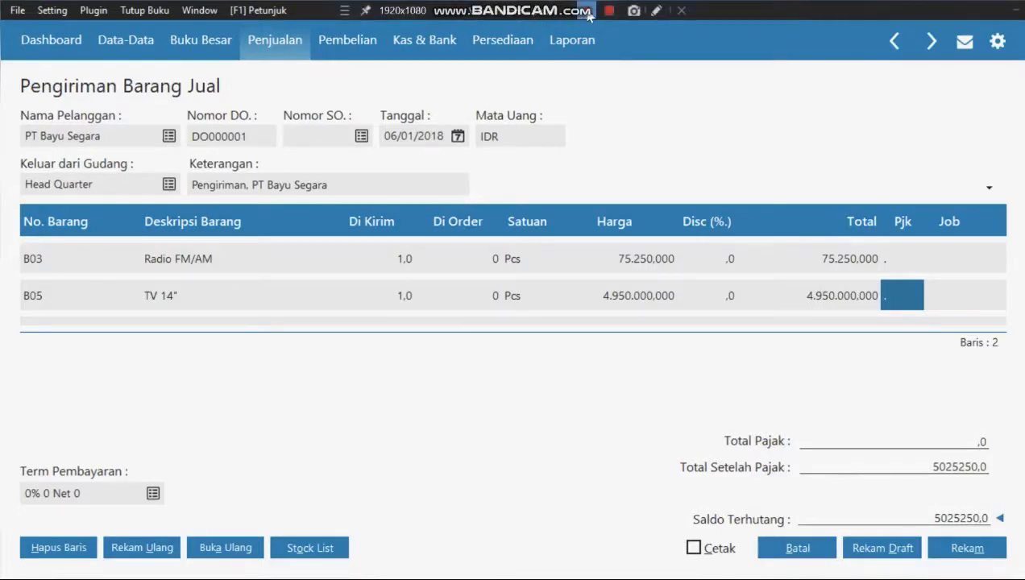
left_click(958, 550)
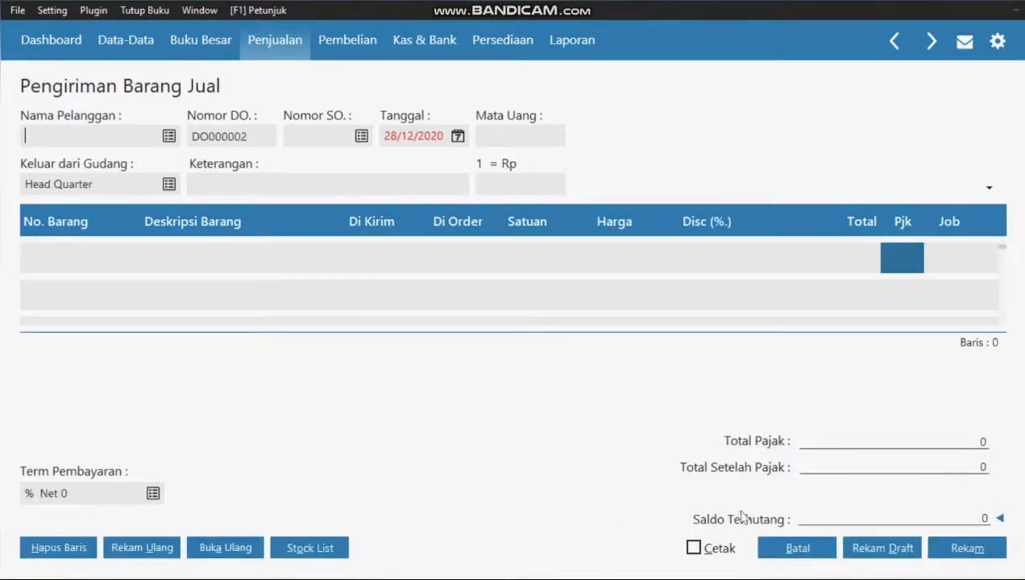
left_click(790, 551)
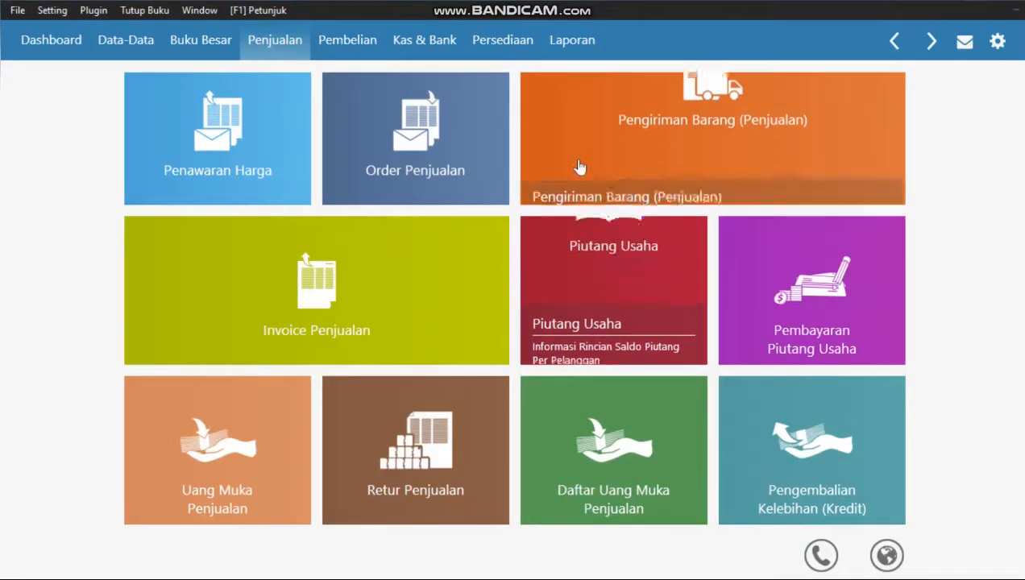
- Open the list of recorded sales goods deliveries to review it
mouse_move(582, 161)
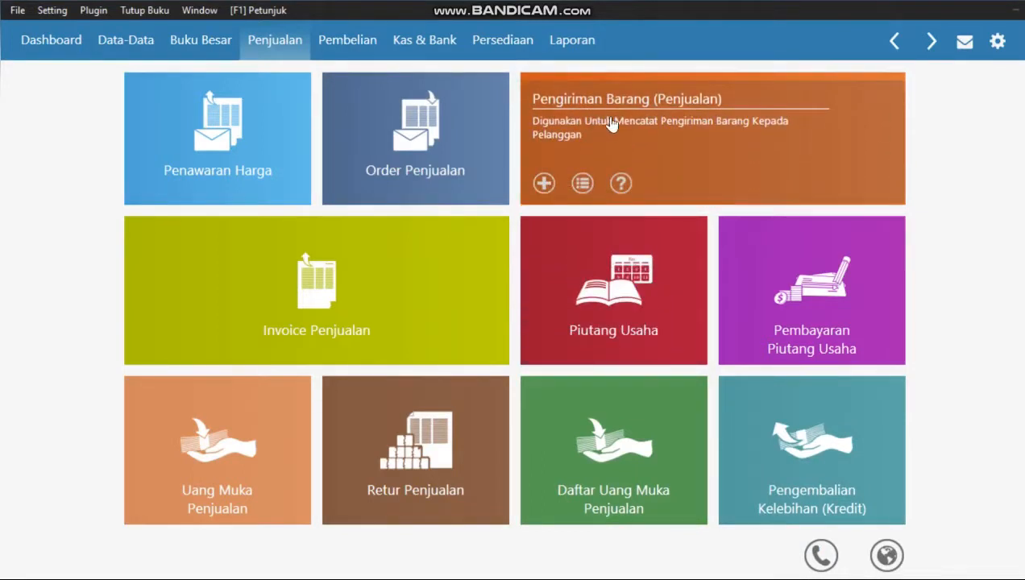
left_click(583, 186)
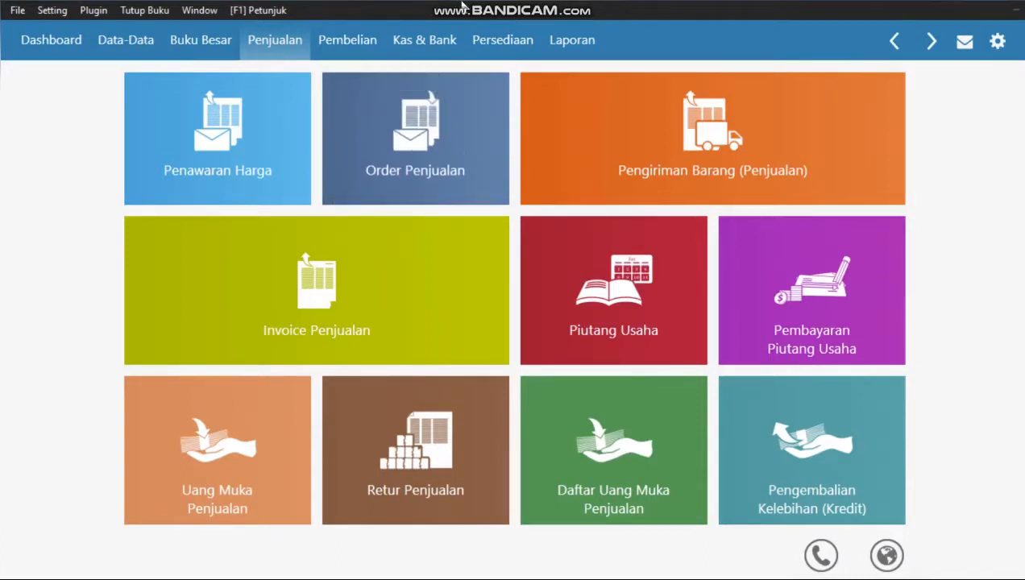
mouse_move(582, 6)
- Start a new sales invoice and open its customer list
mouse_move(376, 276)
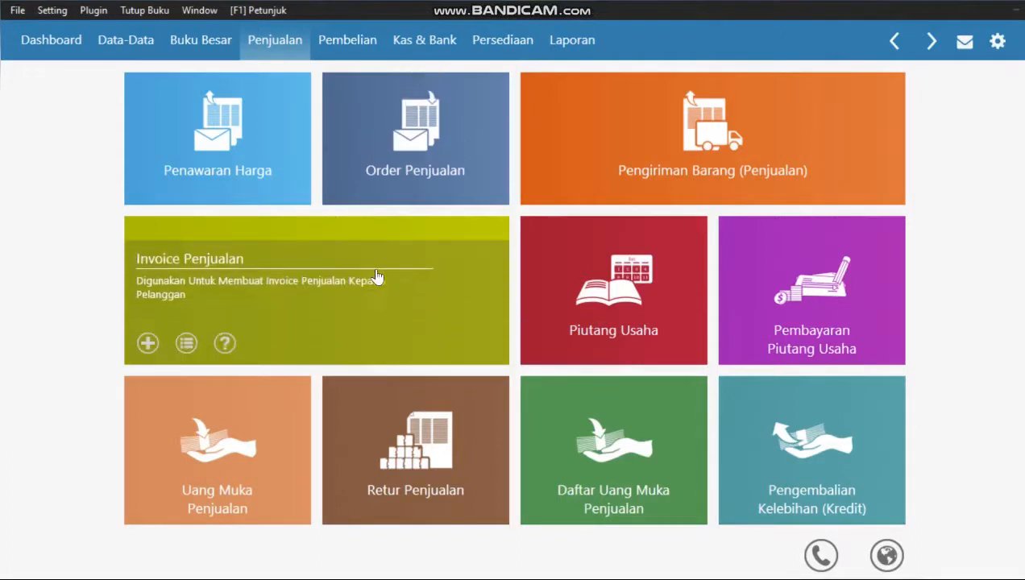
left_click(148, 343)
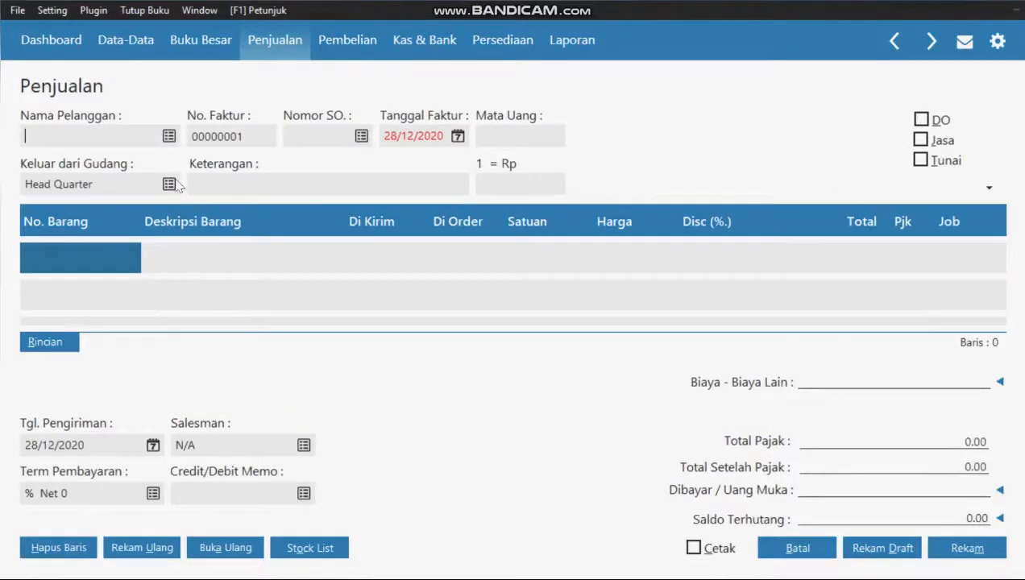
left_click(168, 137)
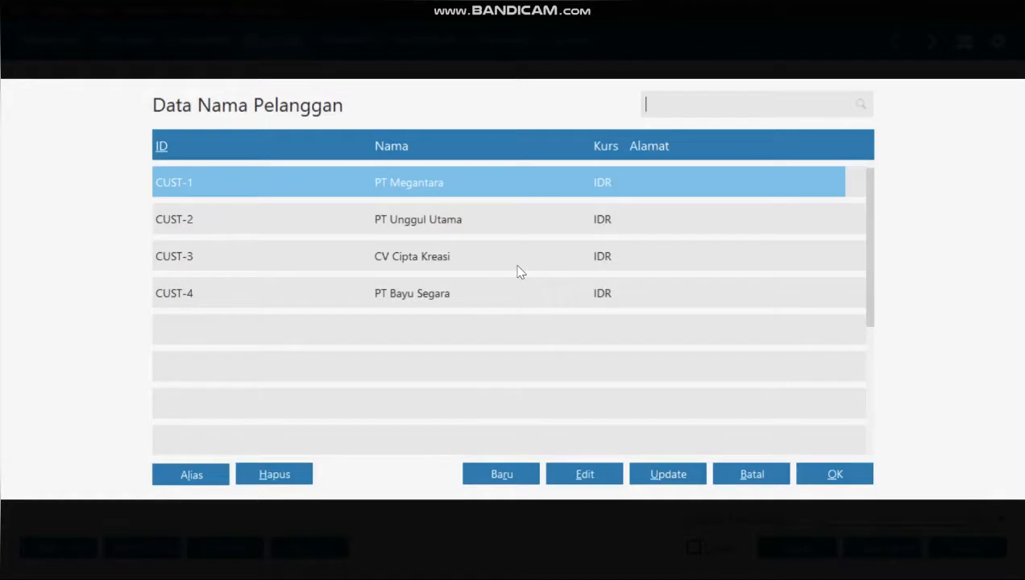
- Create a new customer with the company name UD Rahayu and select it for the sales invoice
left_click(499, 475)
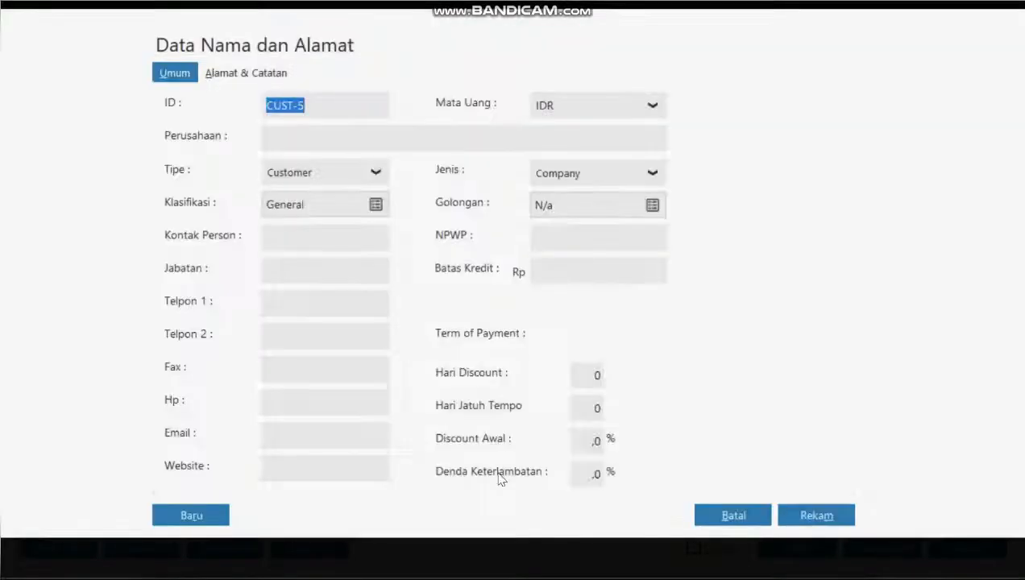
left_click(296, 134)
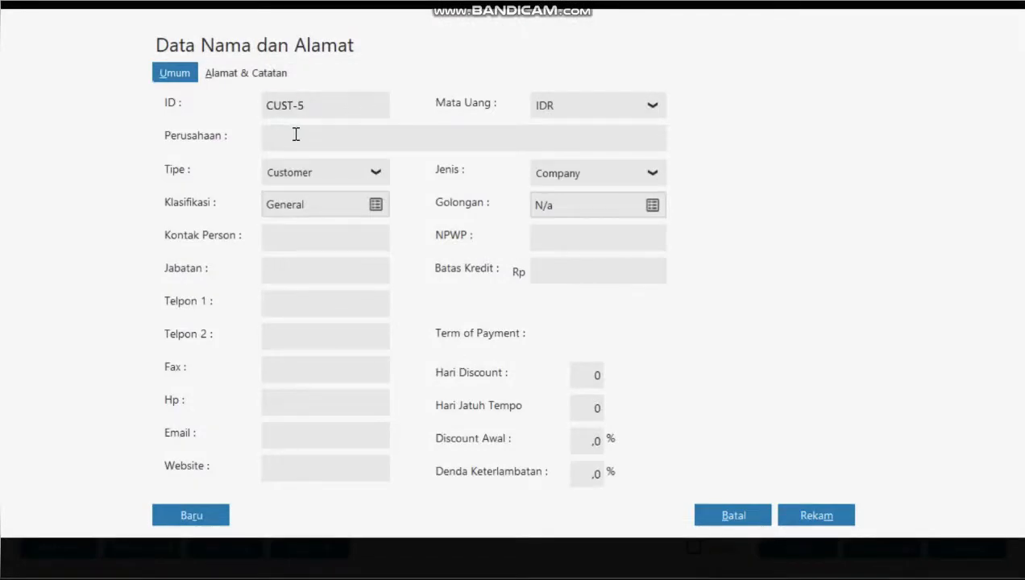
type("UD Rahayu")
left_click(812, 520)
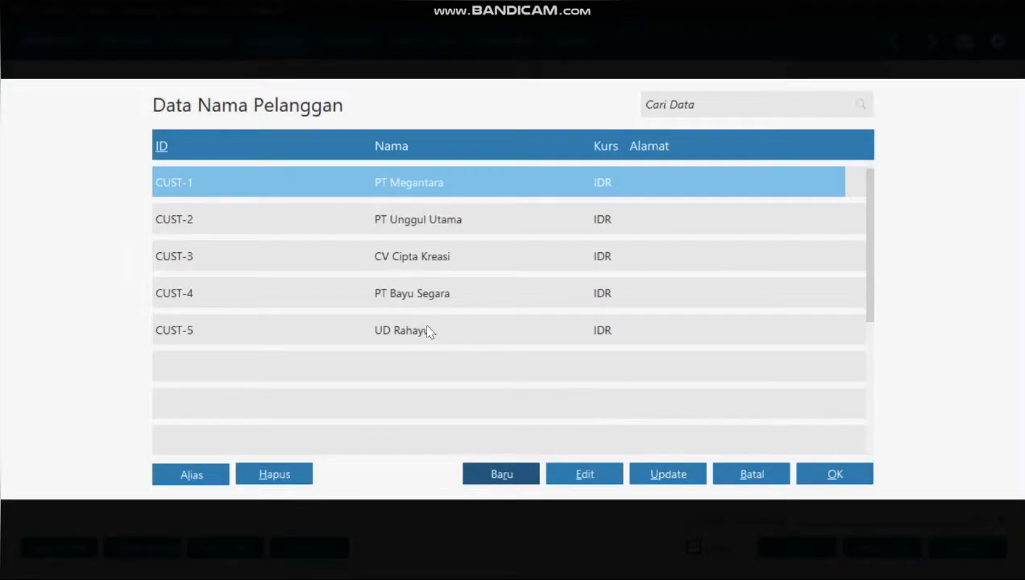
left_click(396, 331)
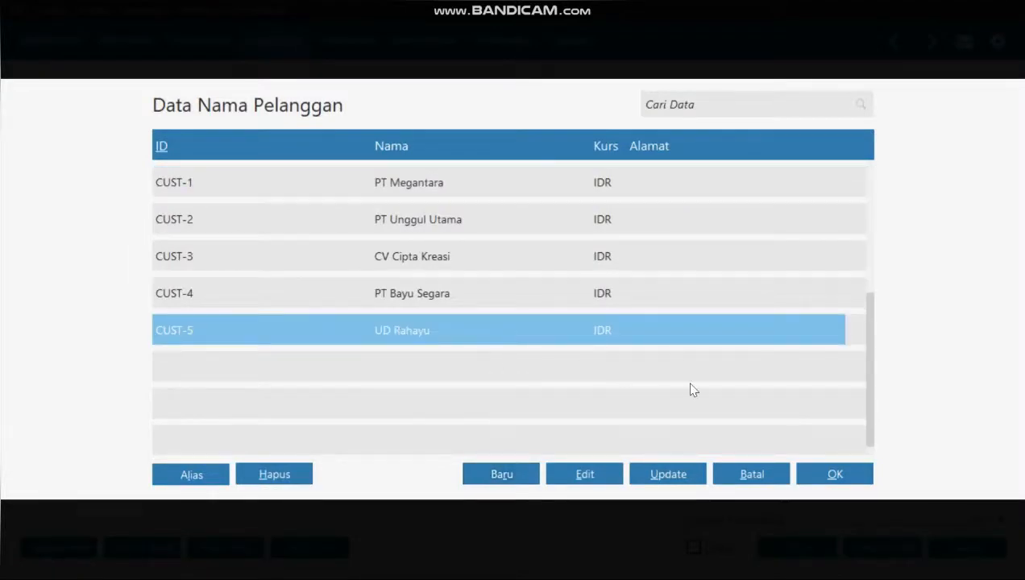
left_click(833, 475)
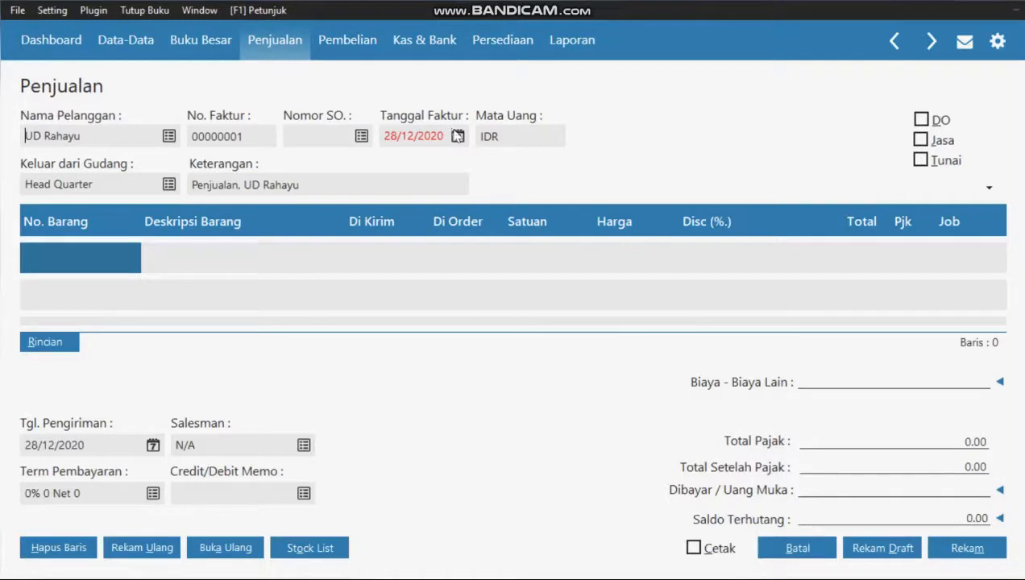
- Set the invoice date to 16/01/2018 and mark the sale as cash (Tunai)
left_click(458, 137)
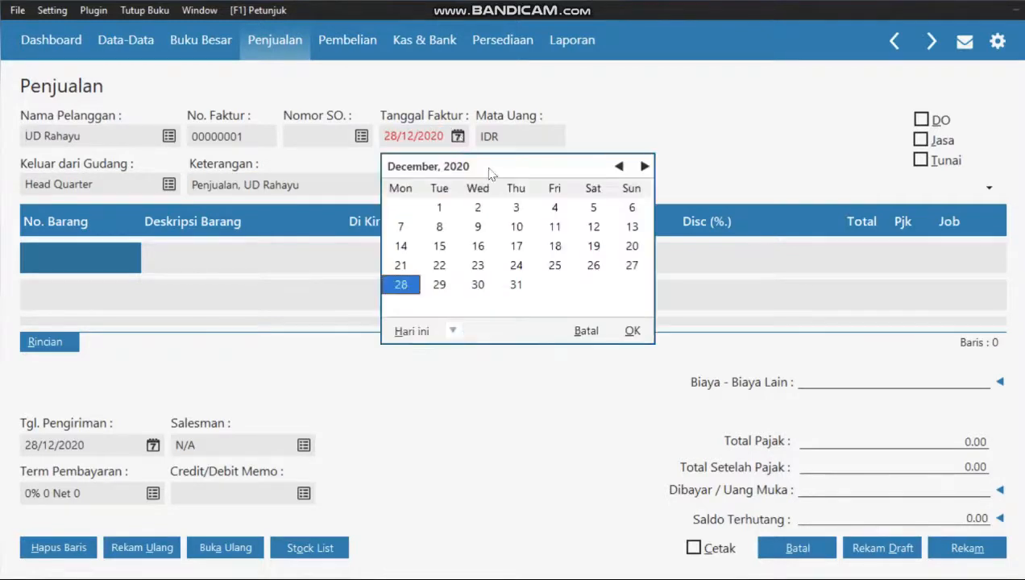
left_click(453, 332)
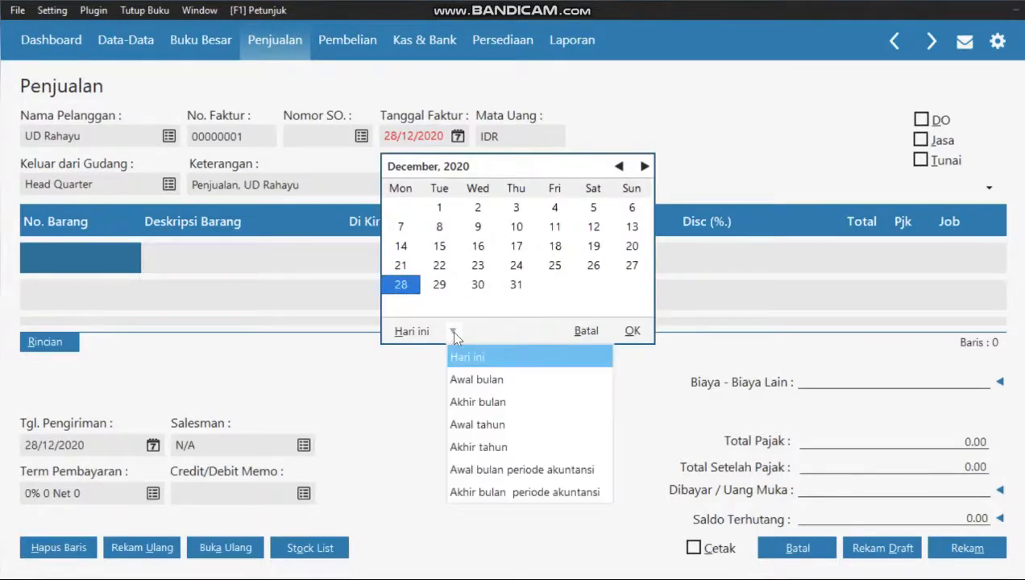
left_click(520, 470)
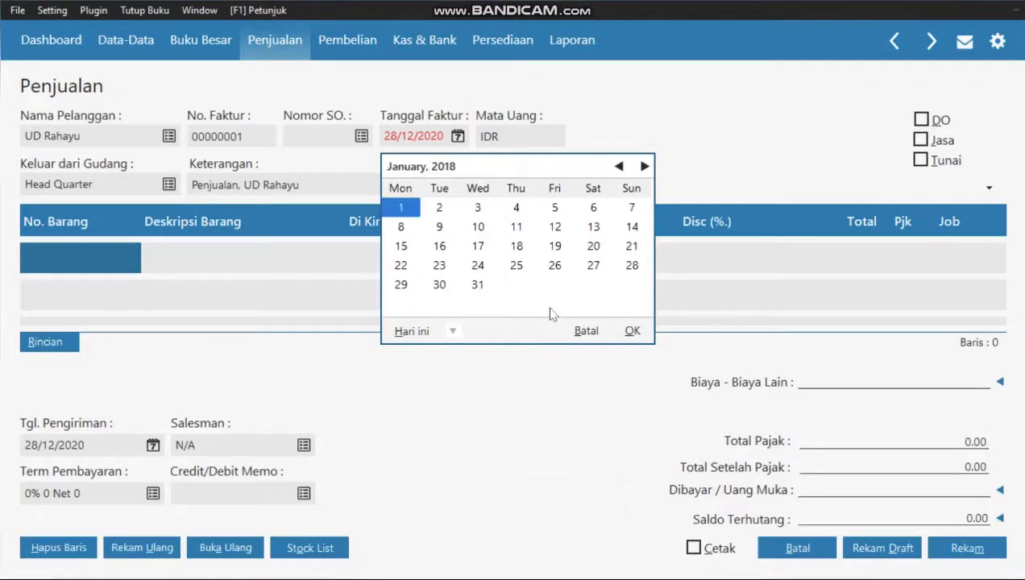
left_click(439, 249)
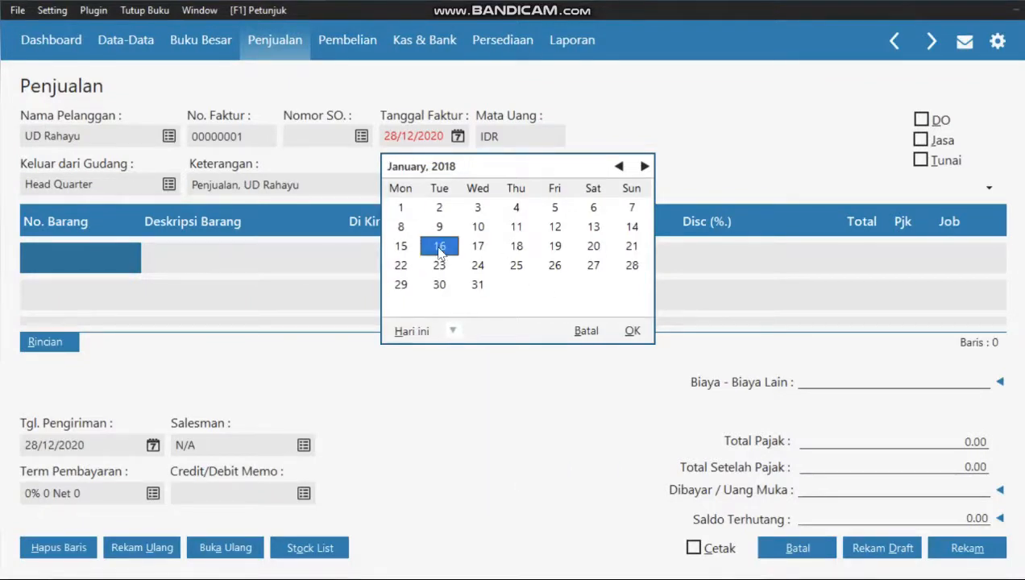
left_click(632, 331)
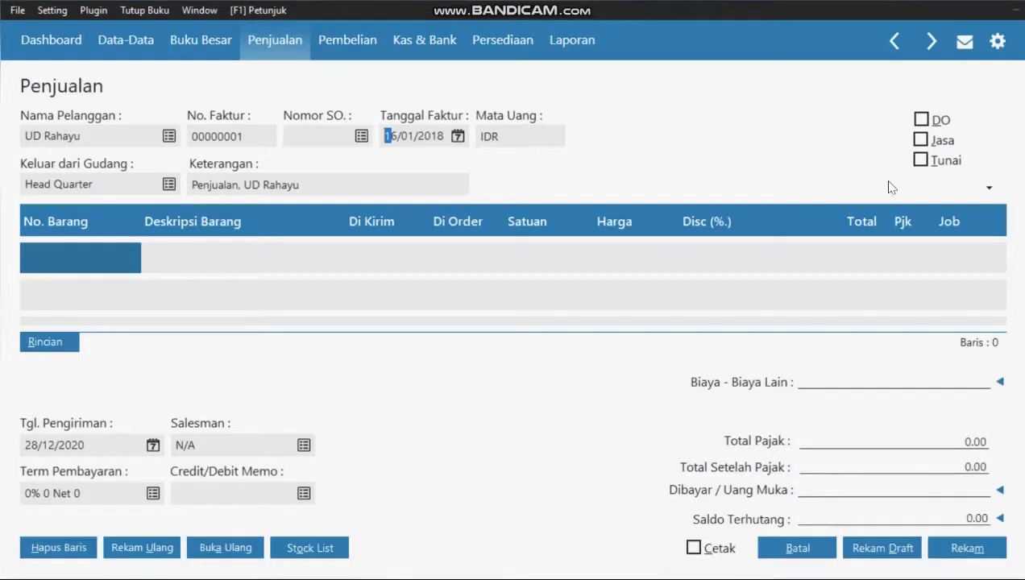
left_click(922, 162)
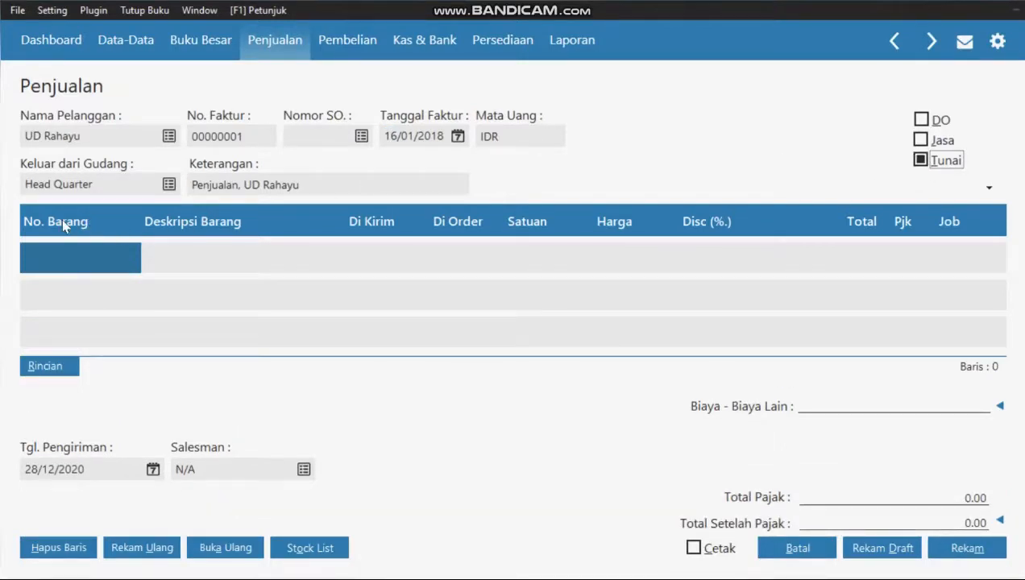
- Add inventory item B01 Kipas Angin to the first invoice line with a delivered quantity of 2
double_click(87, 254)
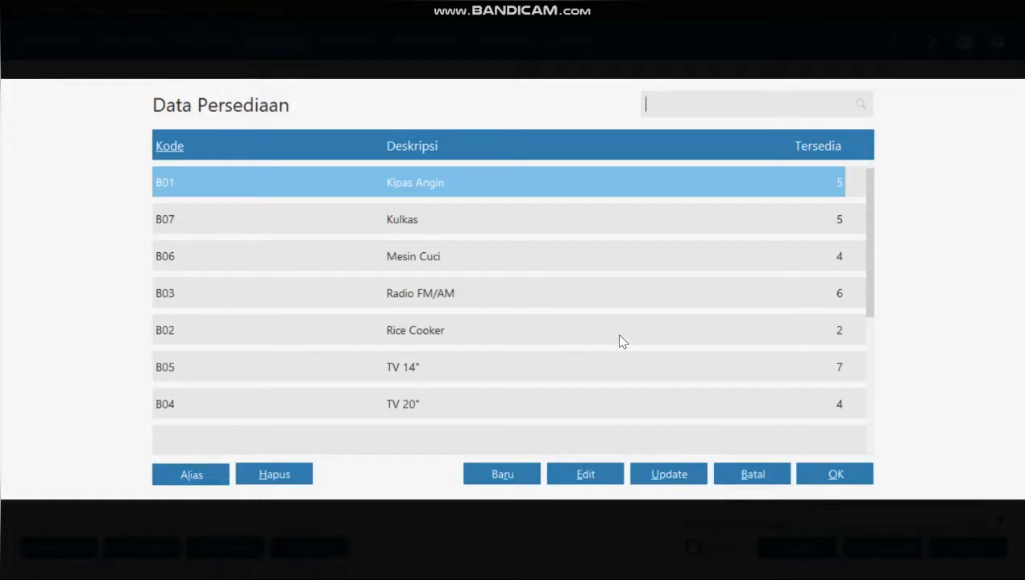
left_click(830, 473)
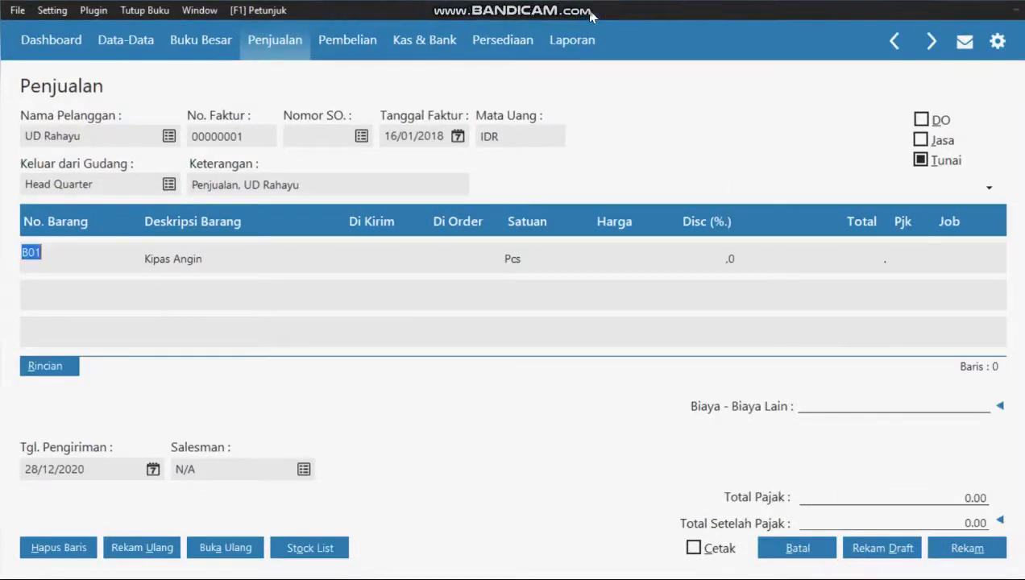
left_click(376, 254)
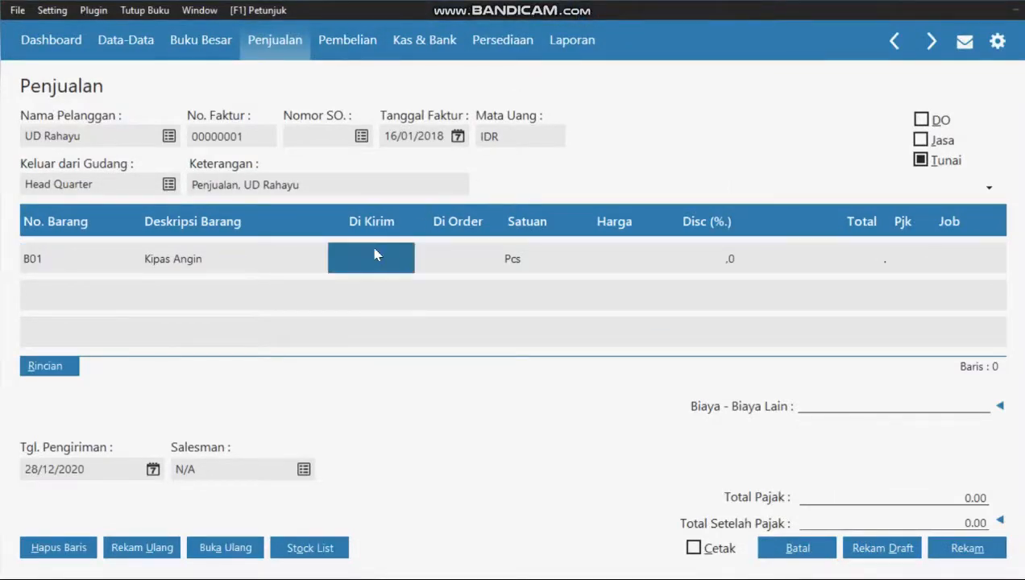
left_click(374, 255)
type("2")
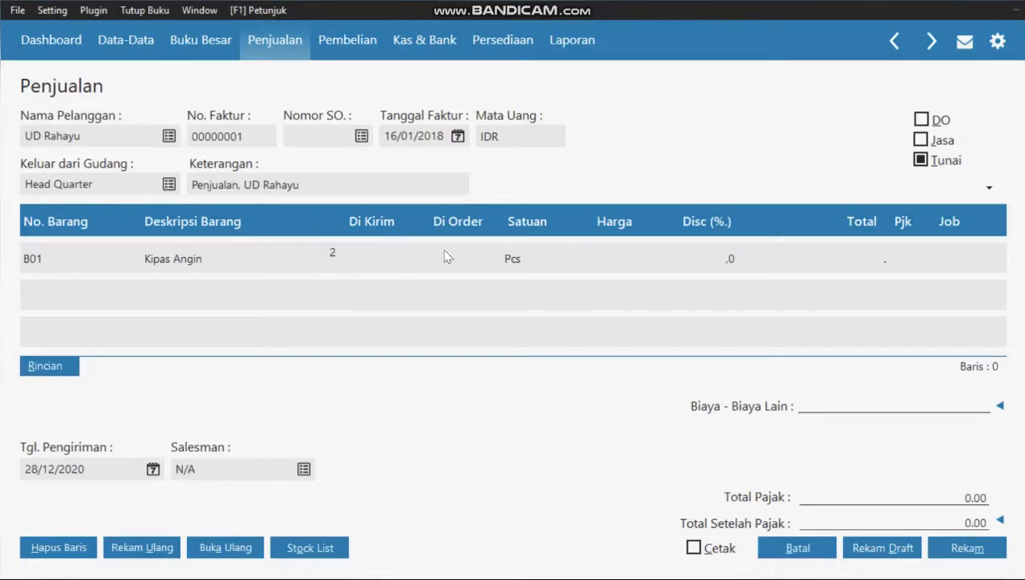
- Set the price of the Kipas Angin line to 135000
left_click(608, 261)
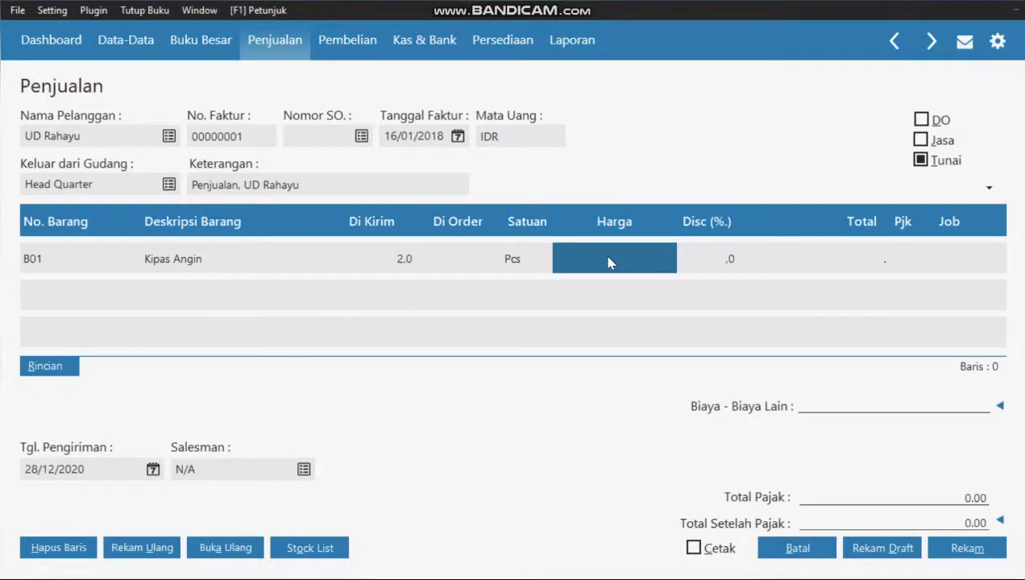
left_click(609, 262)
type("13")
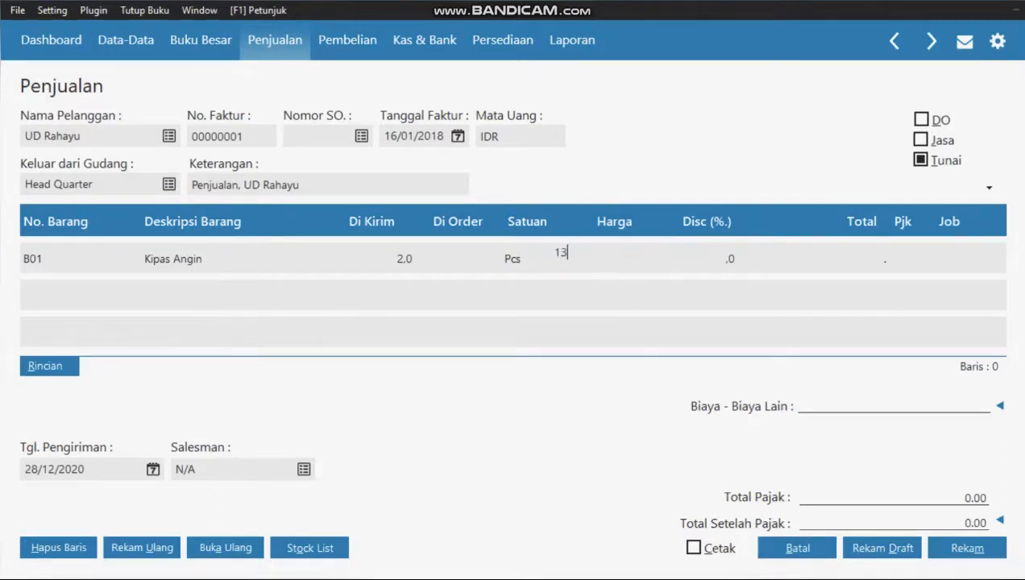
type("5000")
left_click(859, 258)
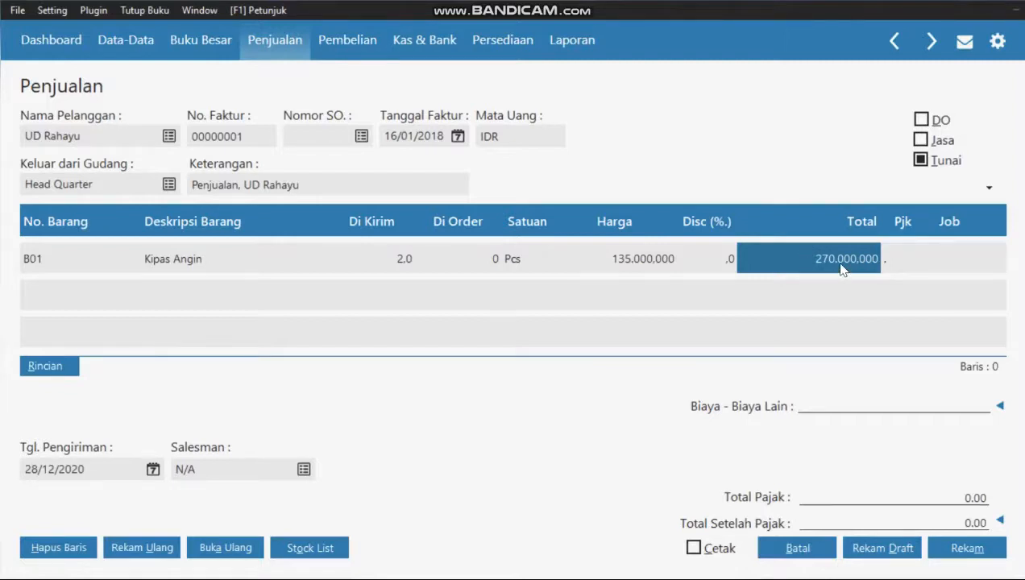
- Apply the VAT (Value Added Tax) code to the Kipas Angin line
left_click(904, 255)
double_click(899, 252)
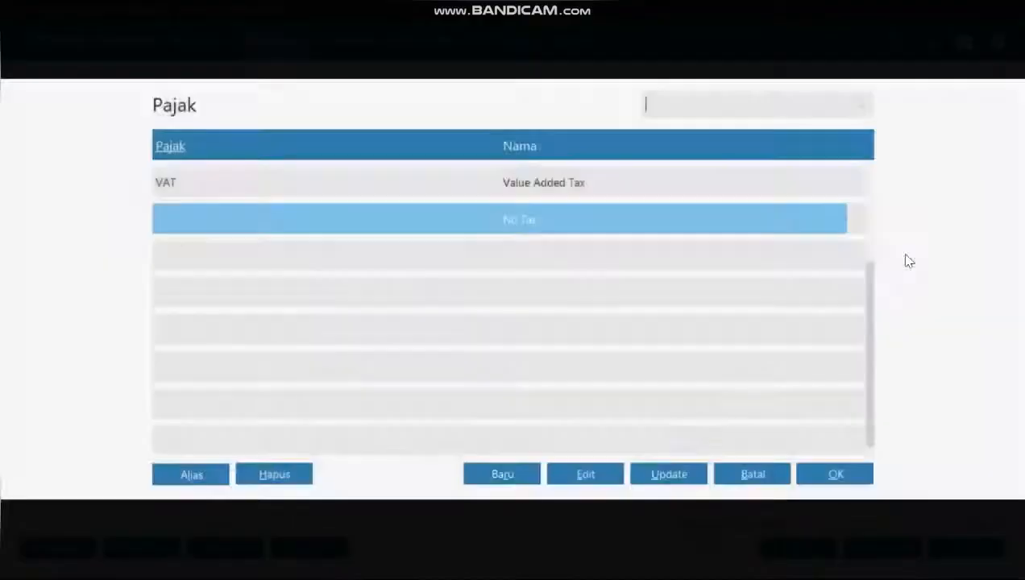
left_click(595, 182)
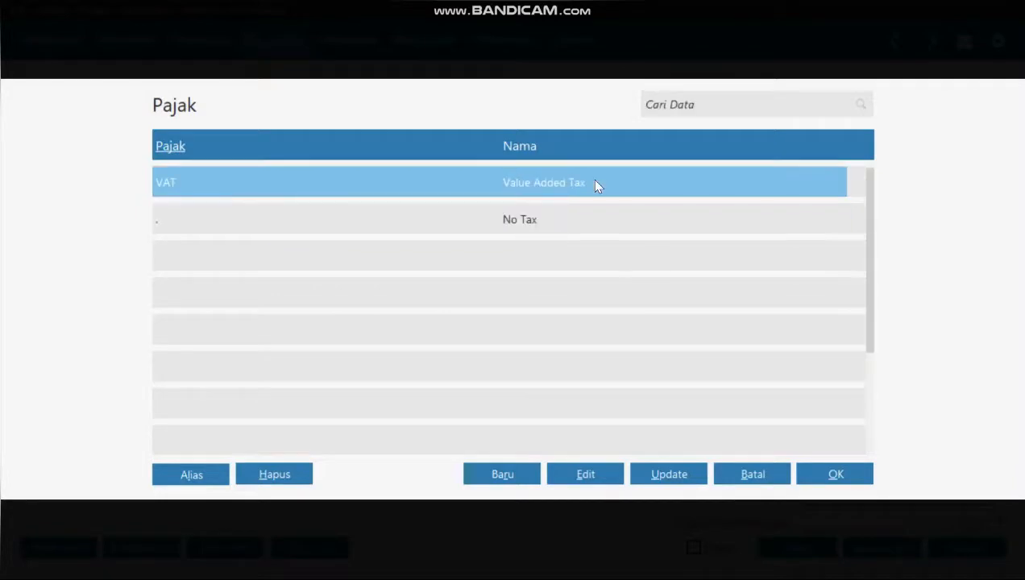
left_click(836, 476)
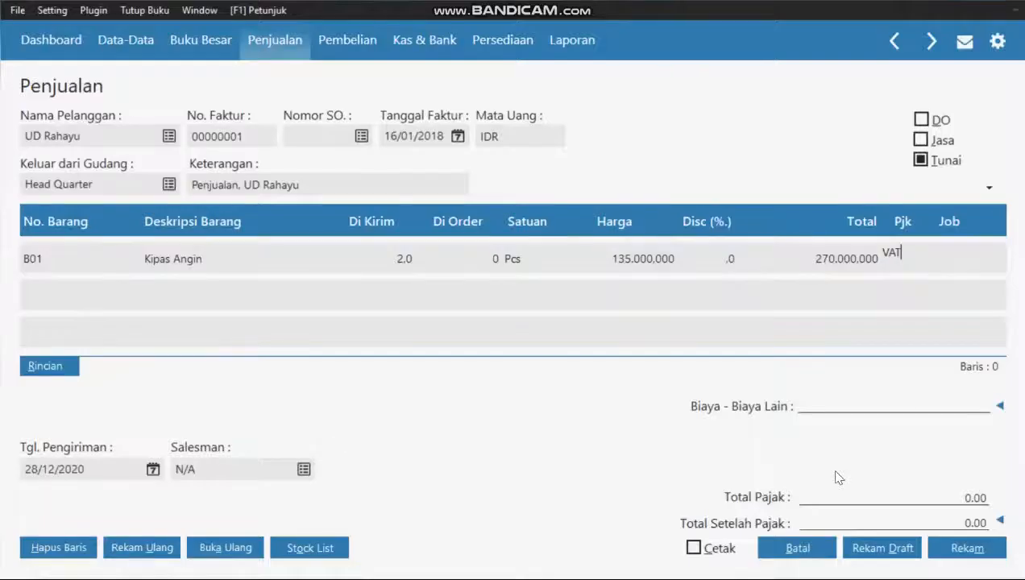
left_click(975, 297)
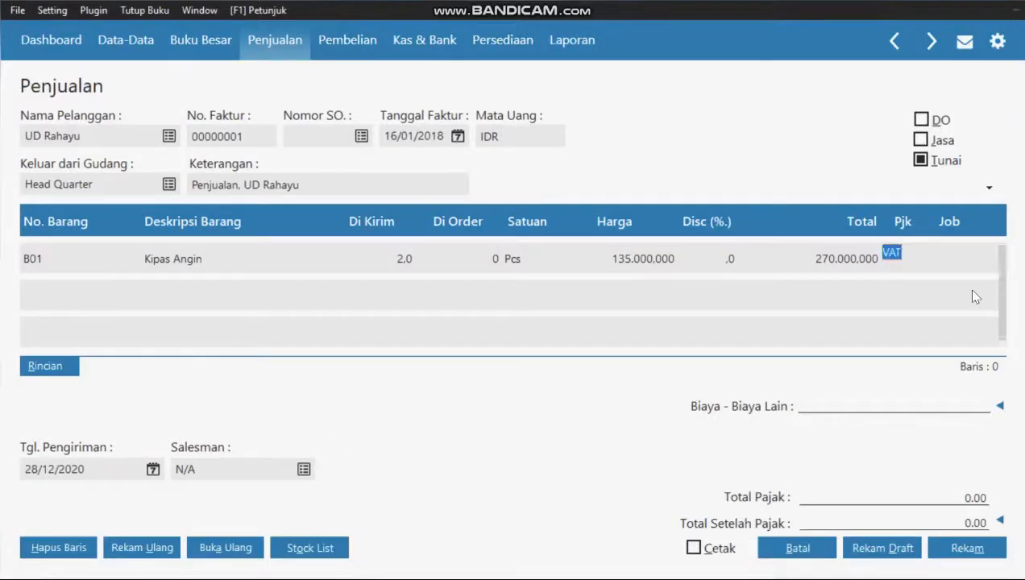
- Add inventory item B03 Radio FM/AM to the second invoice line
key("Down")
key("Left")
key("Left")
key("Left")
key("Left")
key("Left")
key("Left")
key("Left")
key("Left")
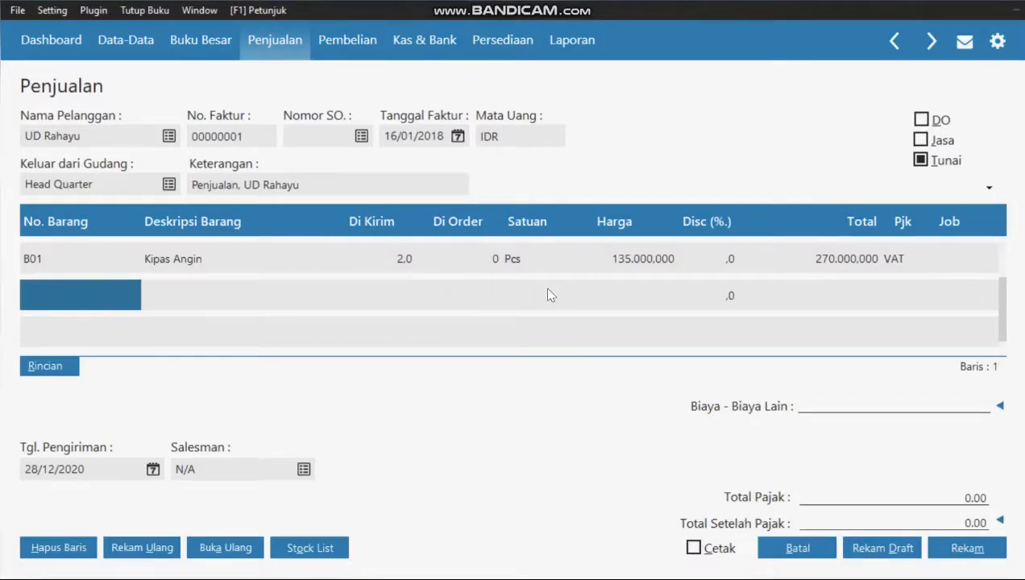
left_click(85, 294)
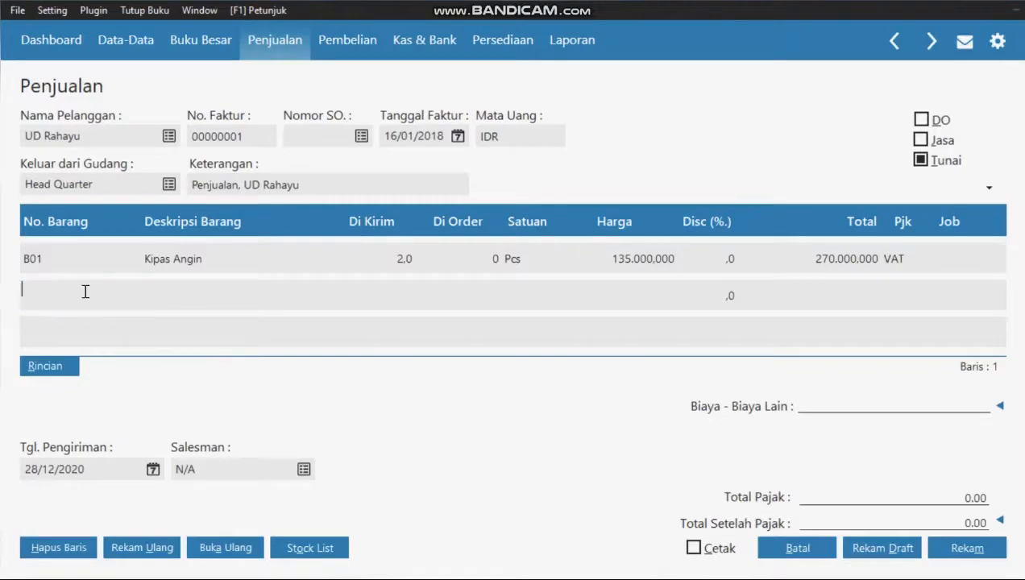
double_click(85, 292)
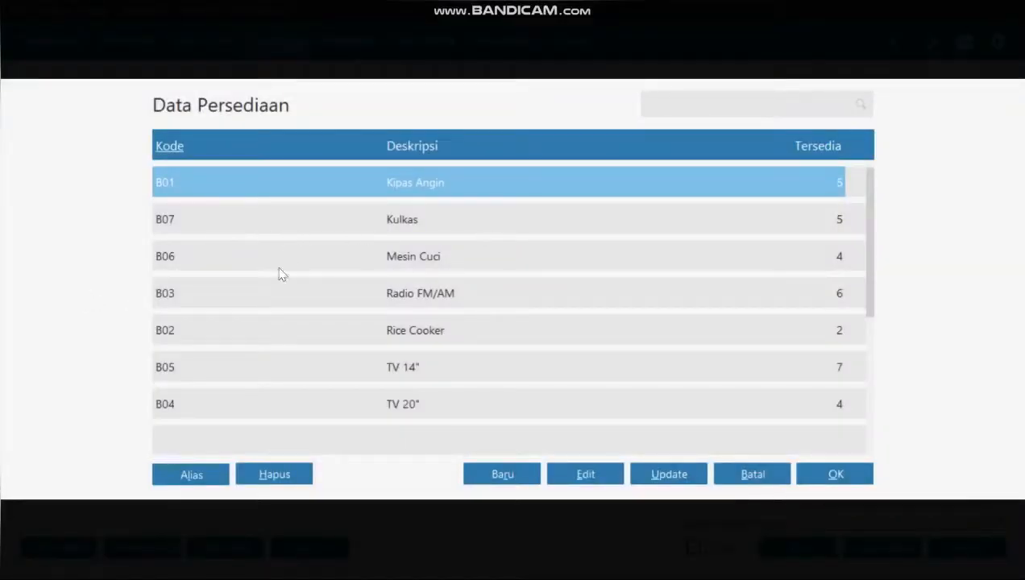
left_click(360, 295)
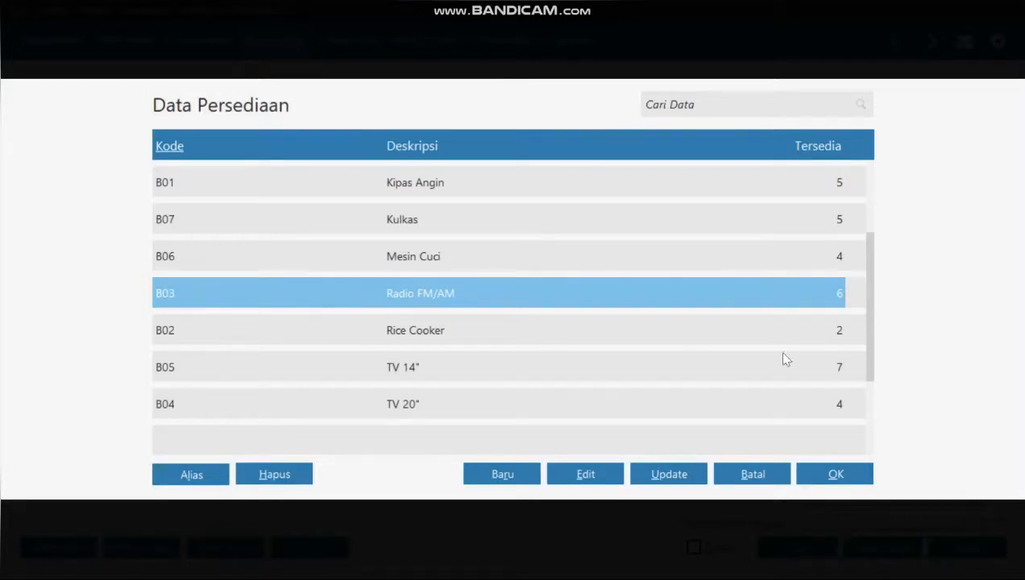
left_click(836, 475)
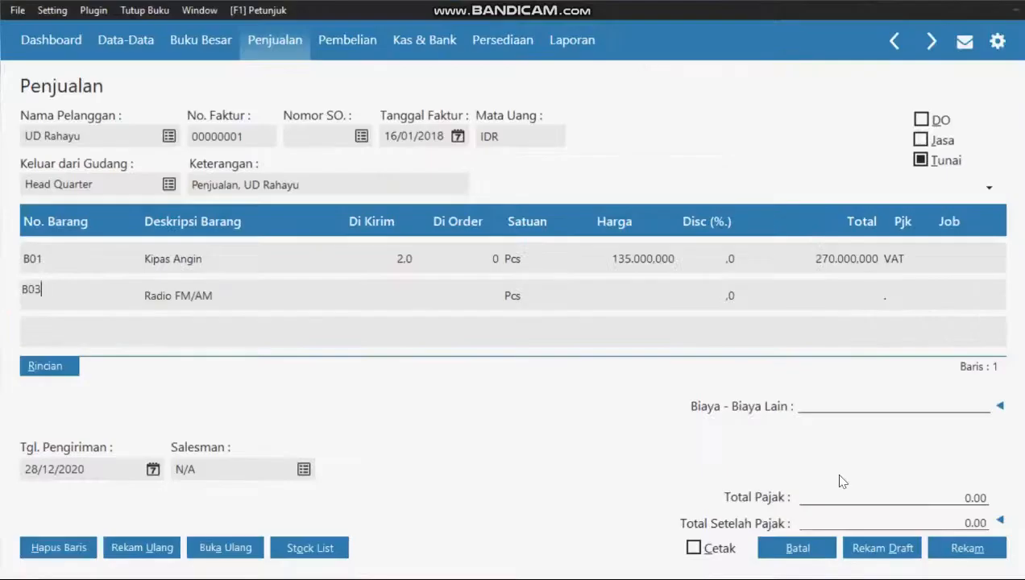
- Set the Radio FM/AM line's delivered quantity to 4 and its price to 75250
left_click(381, 297)
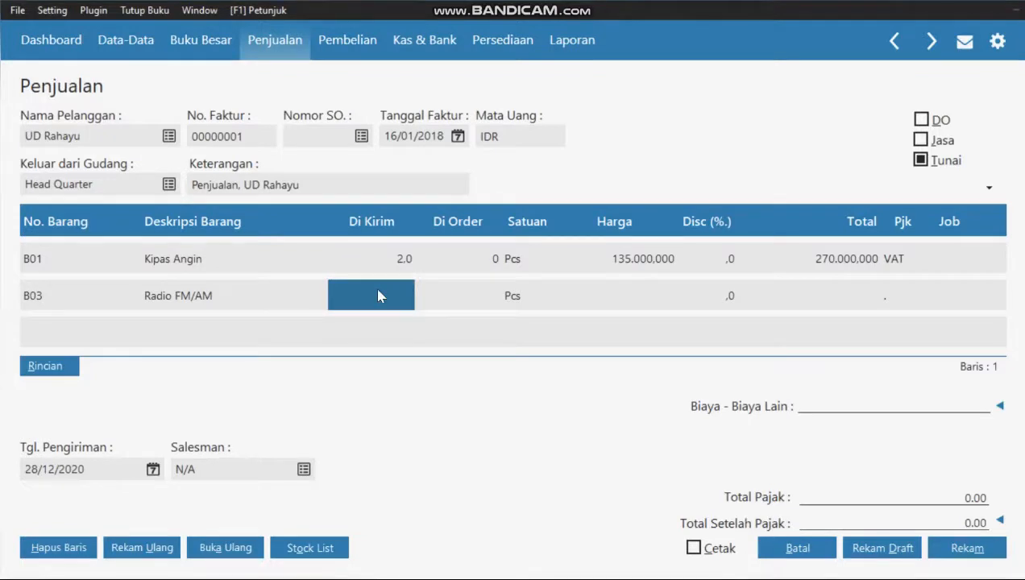
type("4")
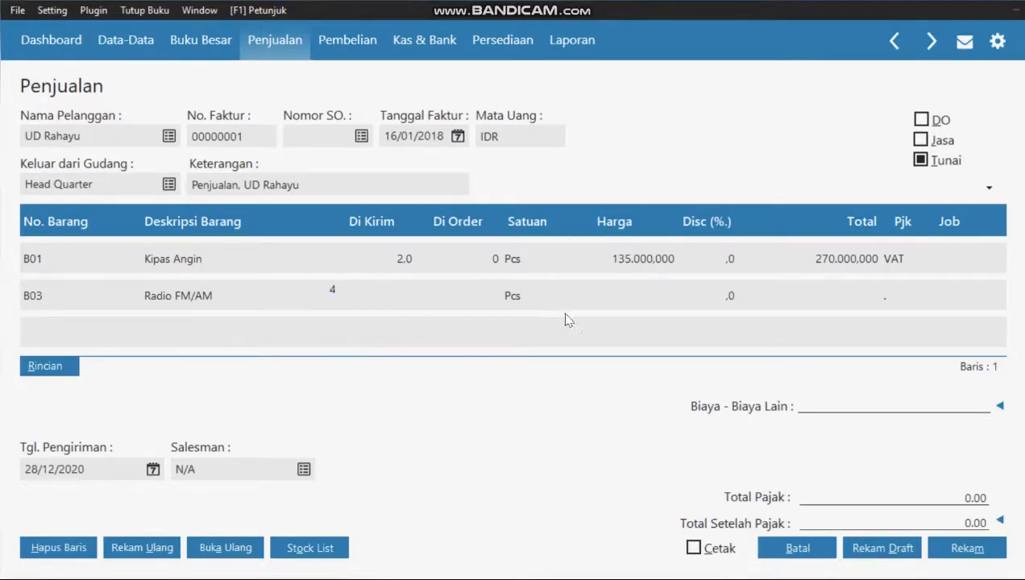
left_click(615, 299)
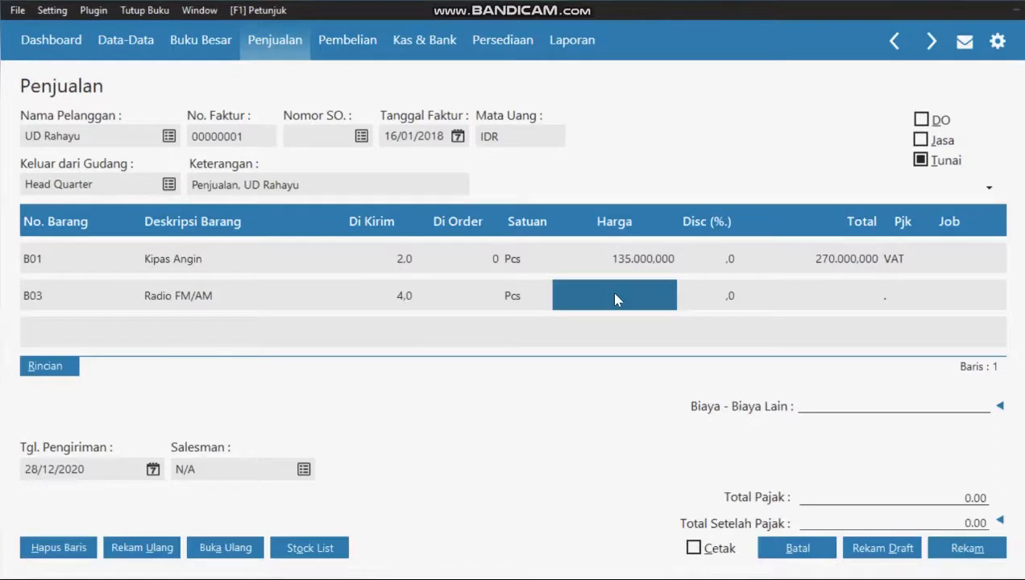
left_click(614, 299)
type("7525")
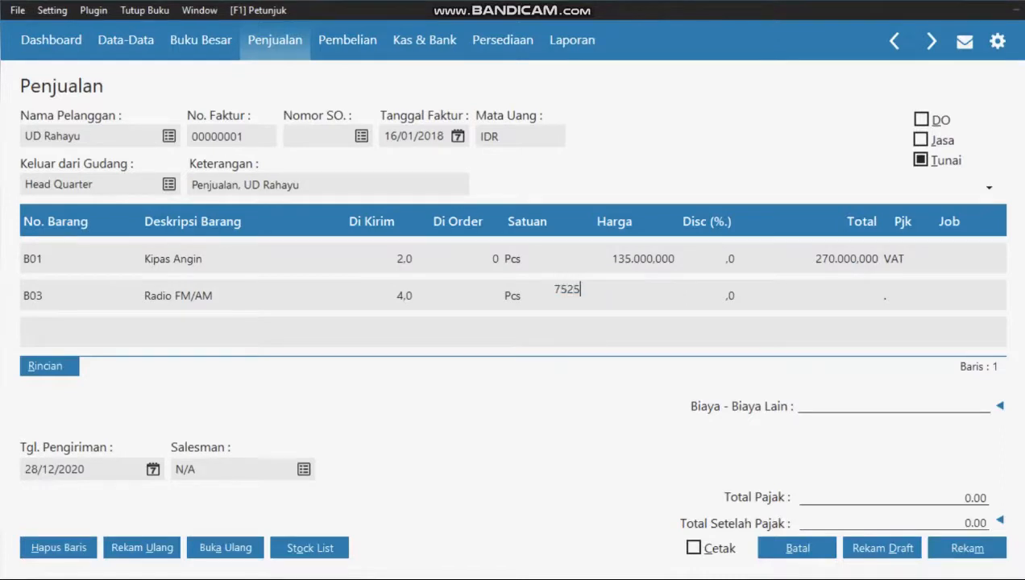
type("0")
left_click(846, 299)
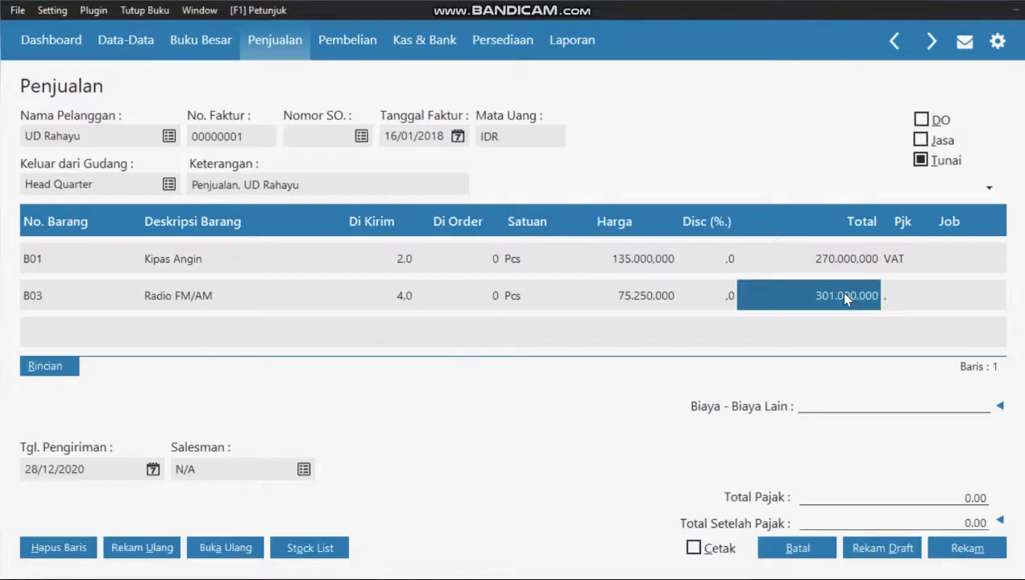
- Apply the VAT (Value Added Tax) code to the Radio FM/AM line
double_click(902, 295)
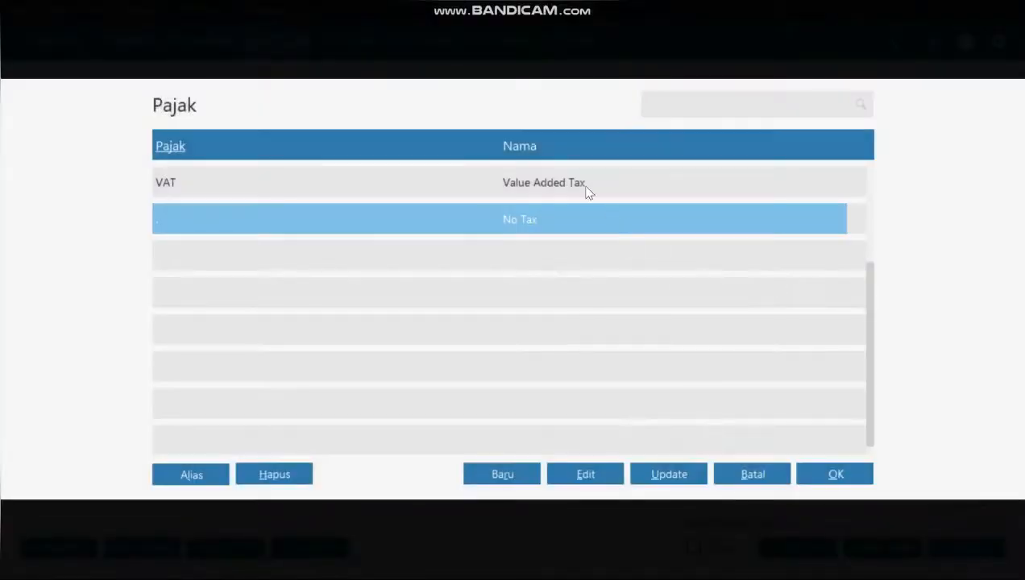
left_click(588, 190)
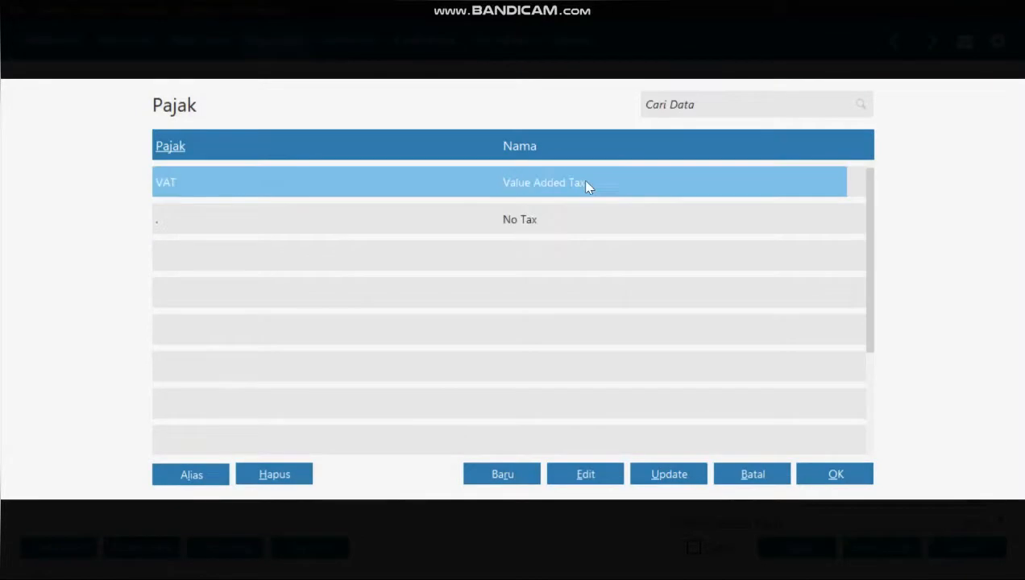
left_click(831, 476)
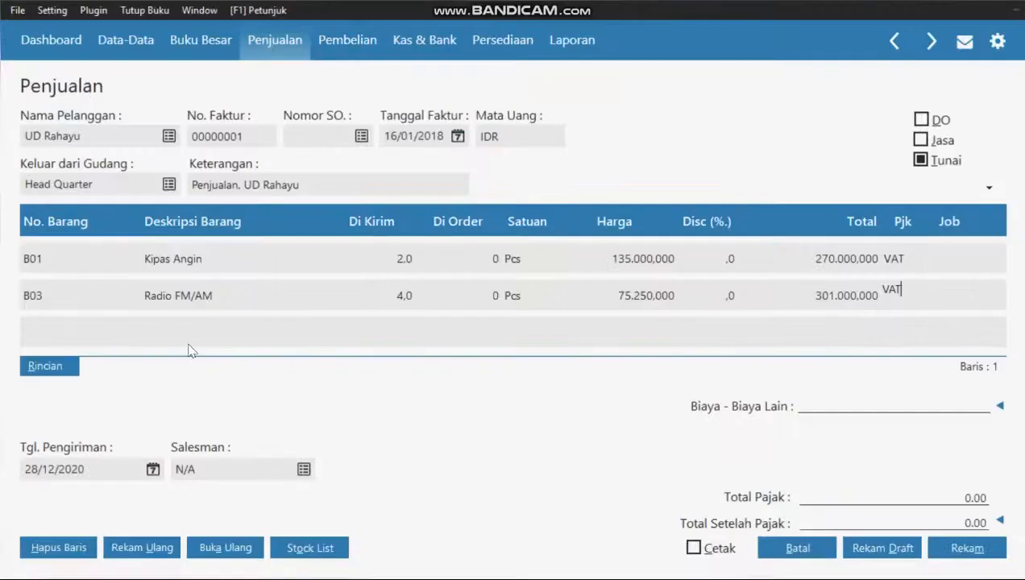
left_click(43, 325)
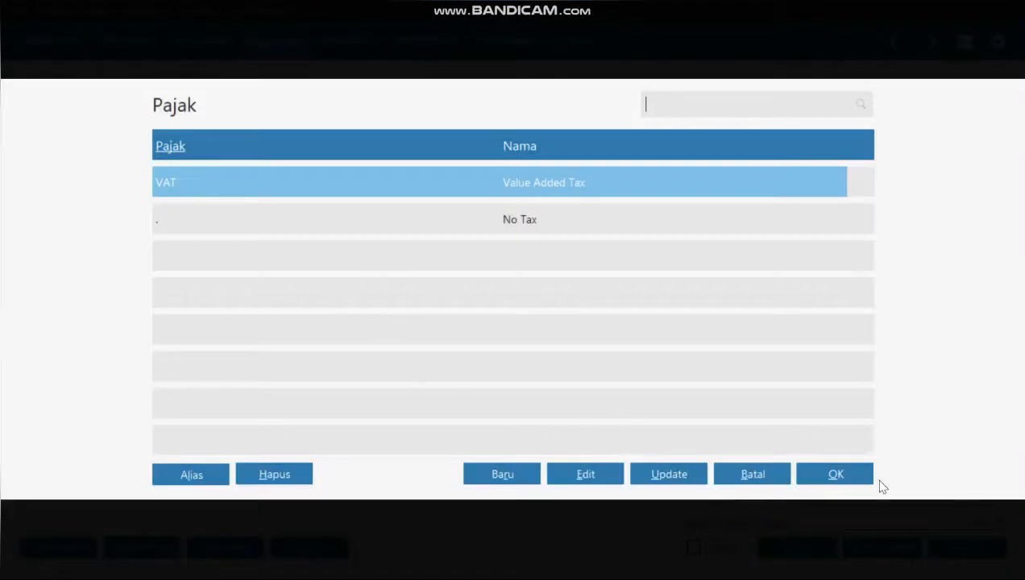
left_click(748, 480)
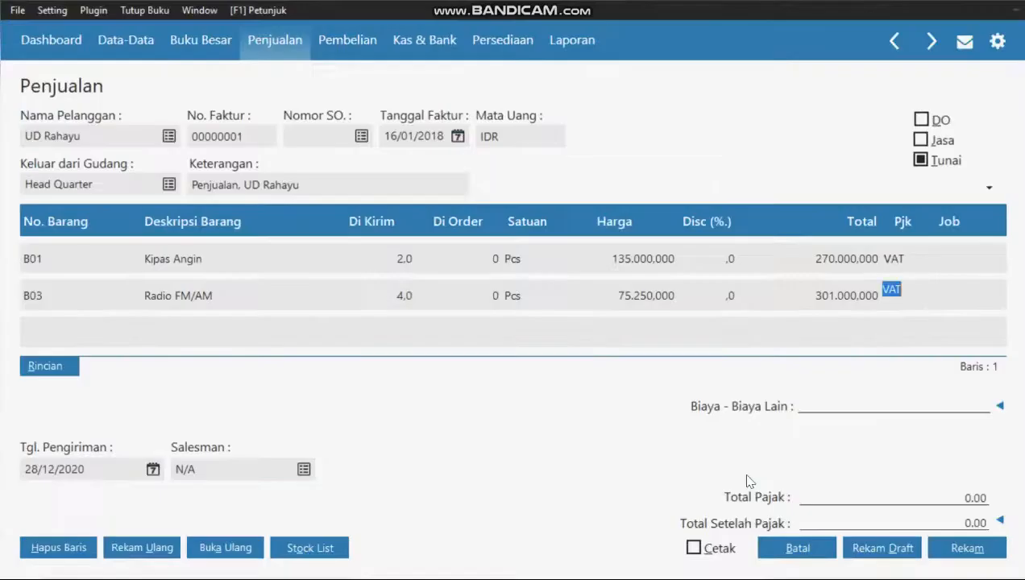
- Add inventory item B06 Mesin Cuci to the third invoice line
key("Left")
key("Left")
key("Left")
key("Left")
key("Left")
key("Left")
key("Left")
key("Left")
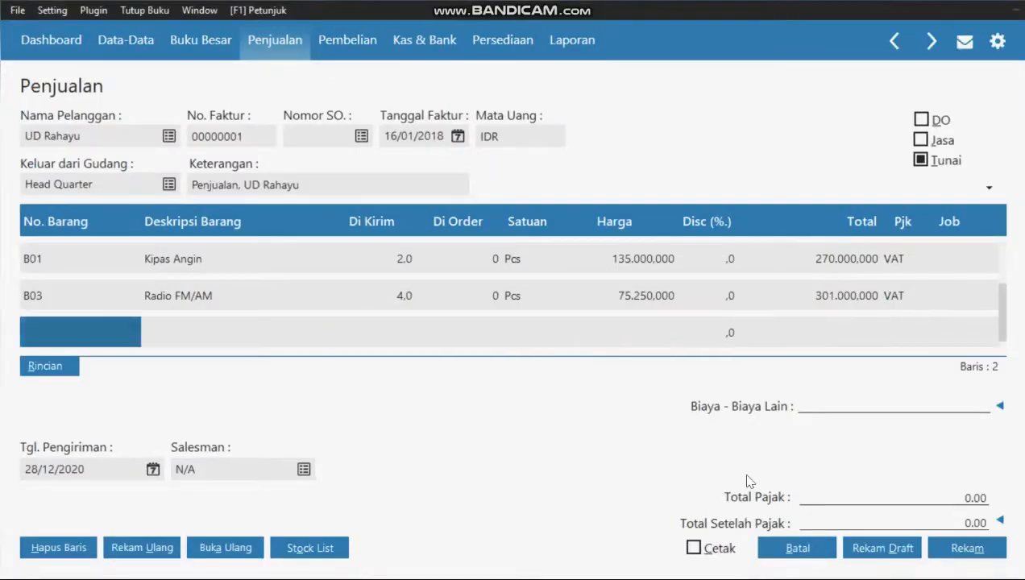
double_click(46, 332)
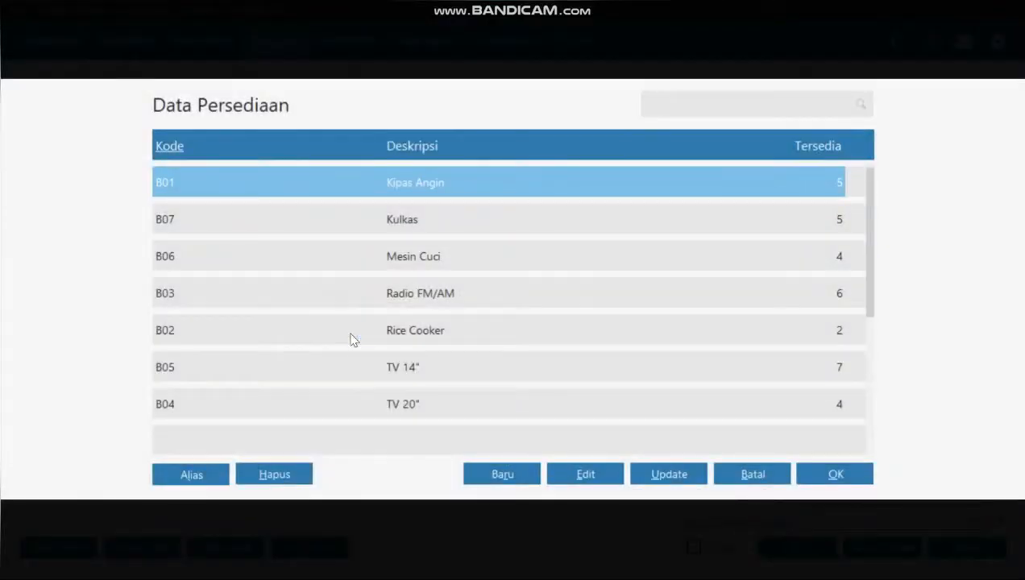
left_click(382, 264)
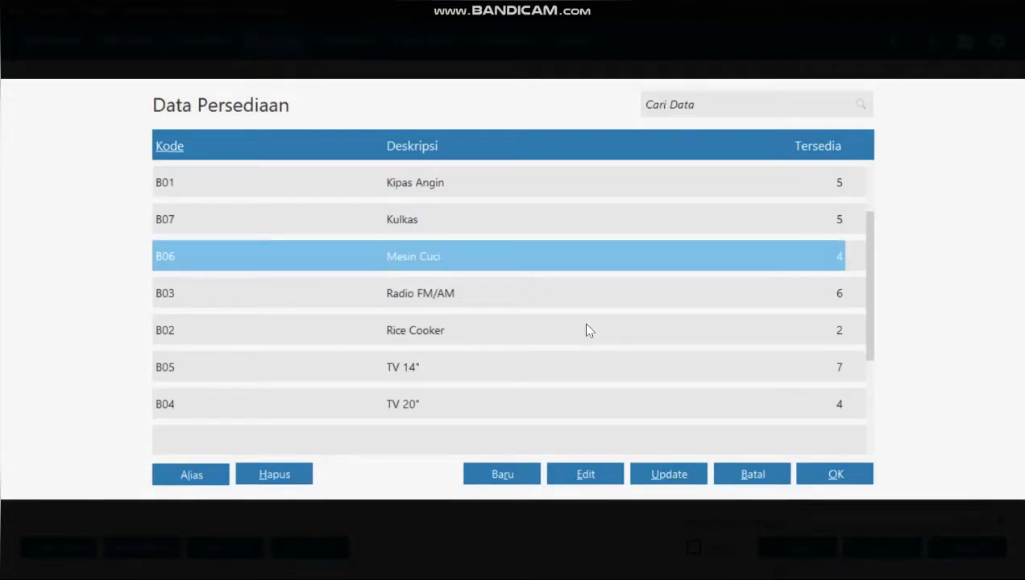
left_click(848, 482)
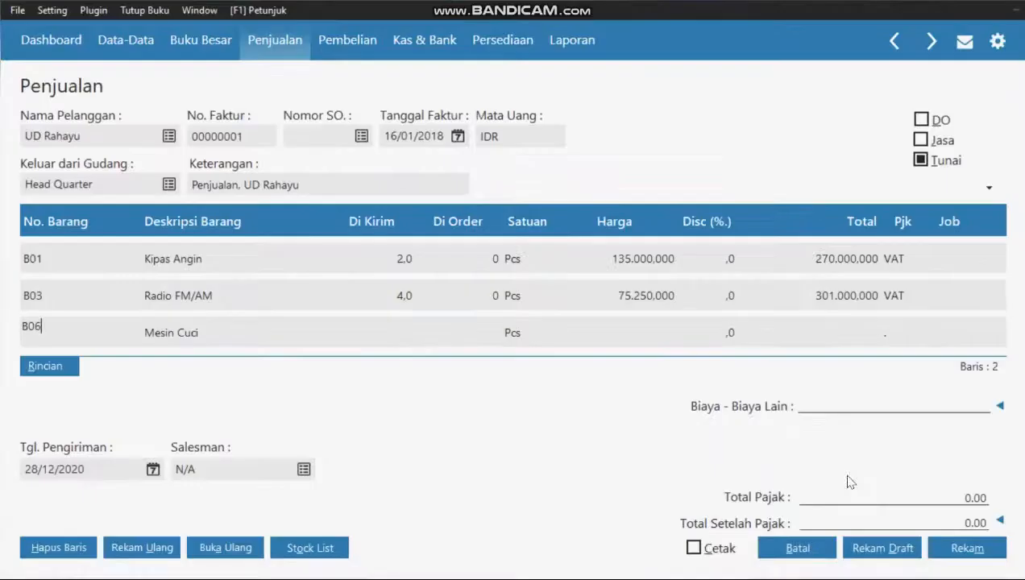
- Set the Mesin Cuci line's delivered quantity to 1 and its price to 618250
left_click(382, 330)
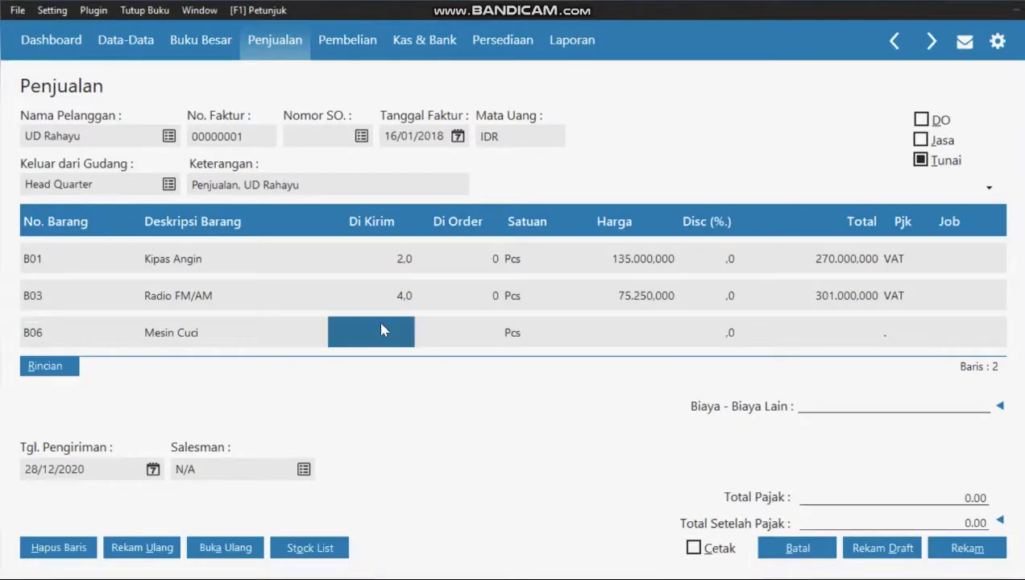
left_click(382, 329)
type("1")
left_click(640, 331)
left_click(643, 326)
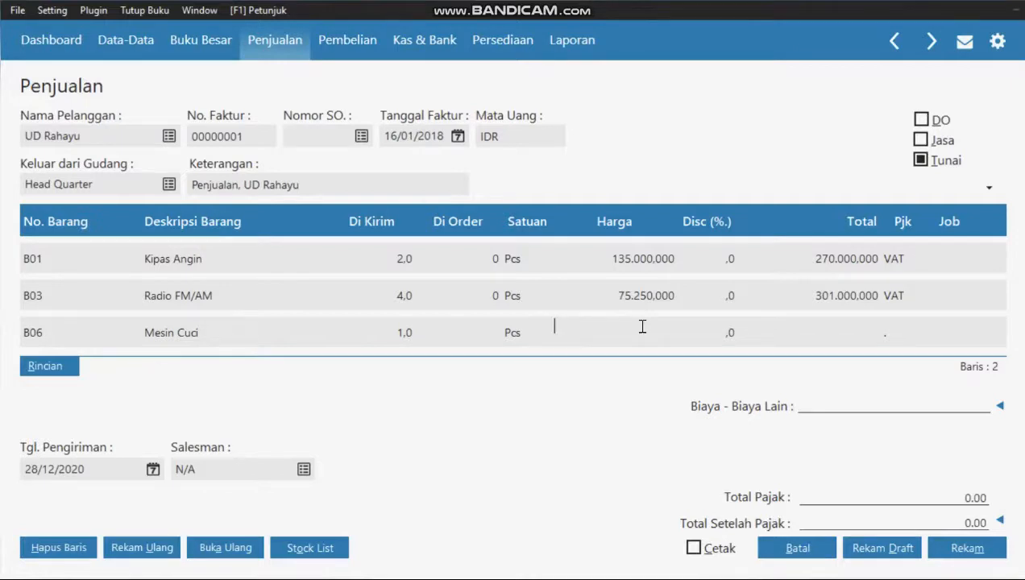
type("6182590")
left_click(846, 328)
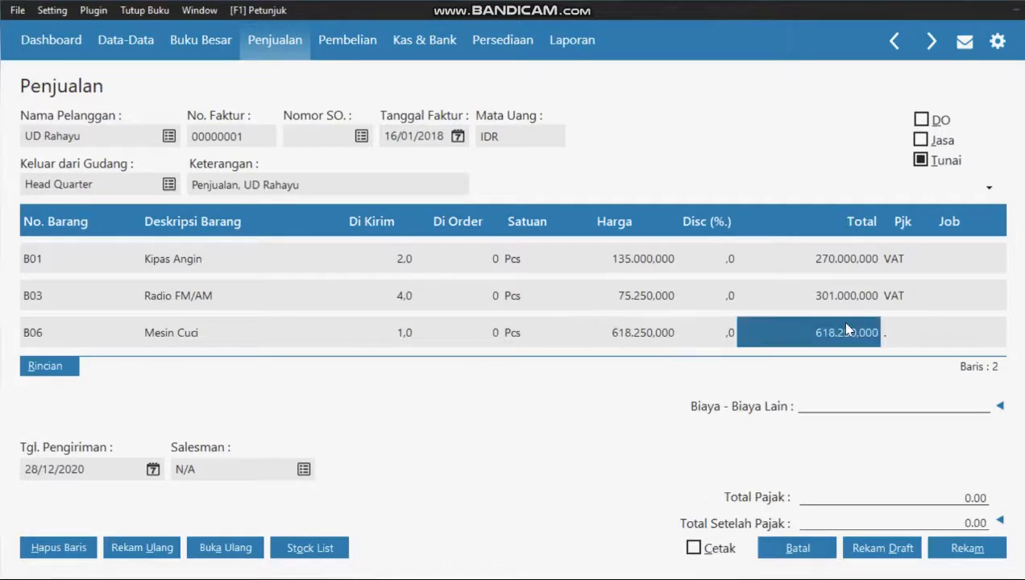
- Apply the VAT (Value Added Tax) code to the Mesin Cuci line
left_click(914, 331)
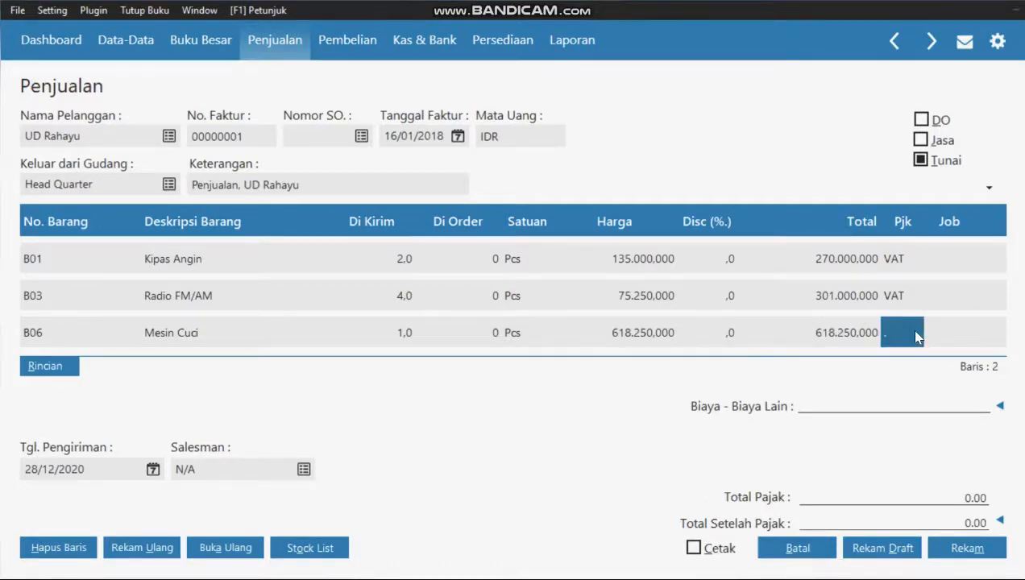
double_click(914, 331)
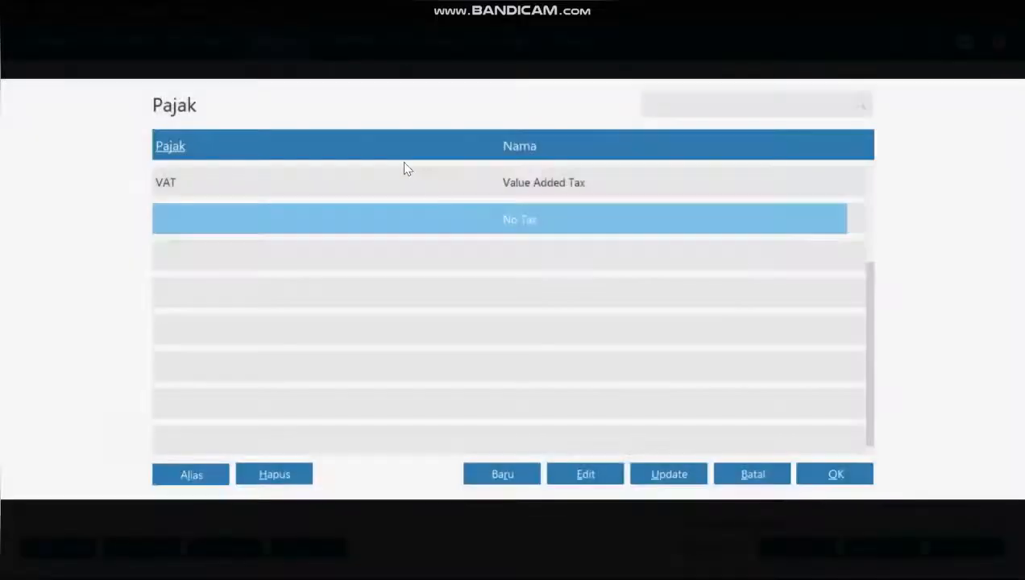
left_click(566, 174)
left_click(820, 474)
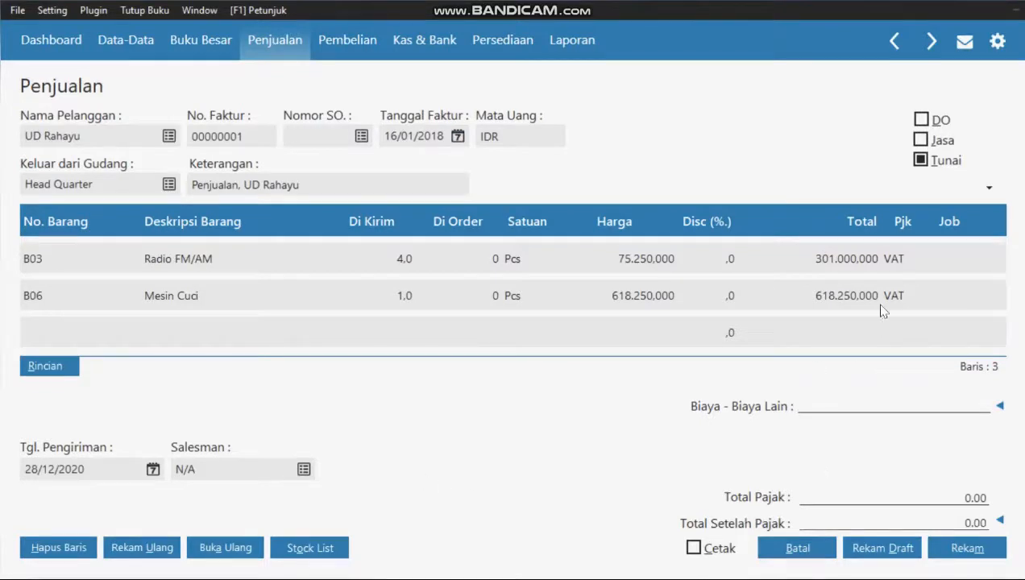
- Add inventory item B05 TV 14" to the fourth invoice line
left_click(690, 327)
key("Left")
key("Left")
key("Left")
key("Left")
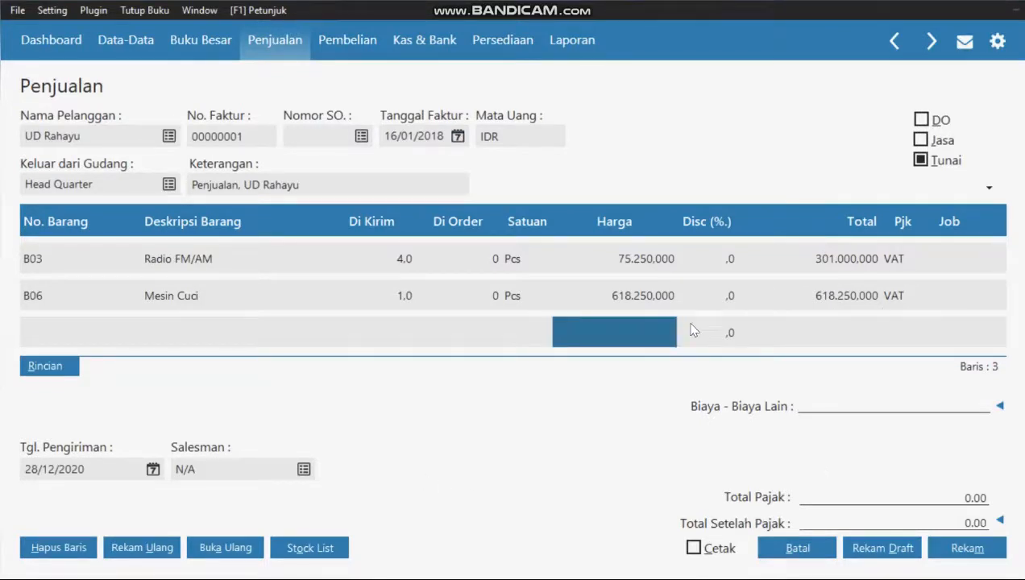
key("Left")
key("Left")
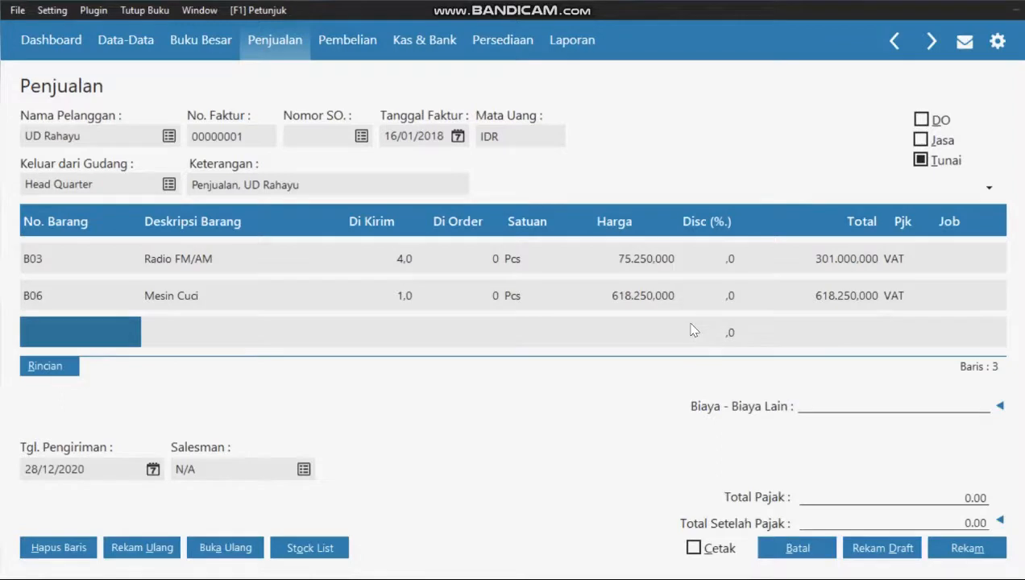
left_click(93, 333)
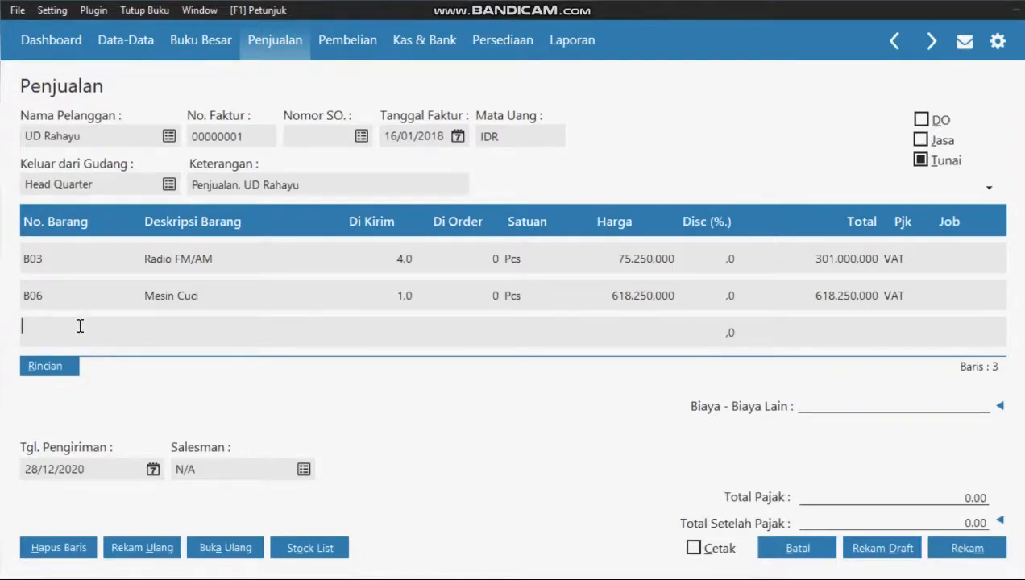
double_click(80, 324)
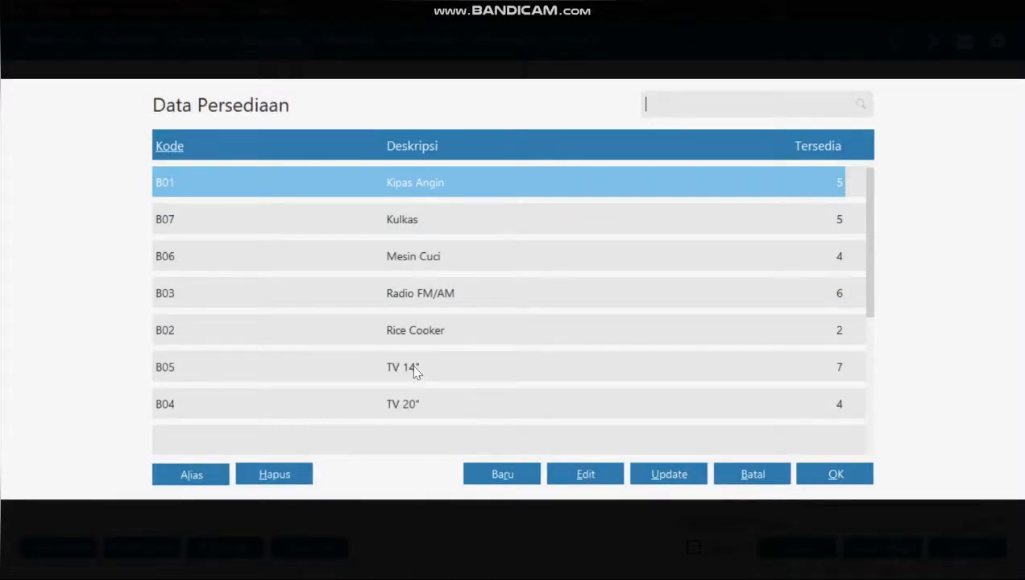
left_click(412, 367)
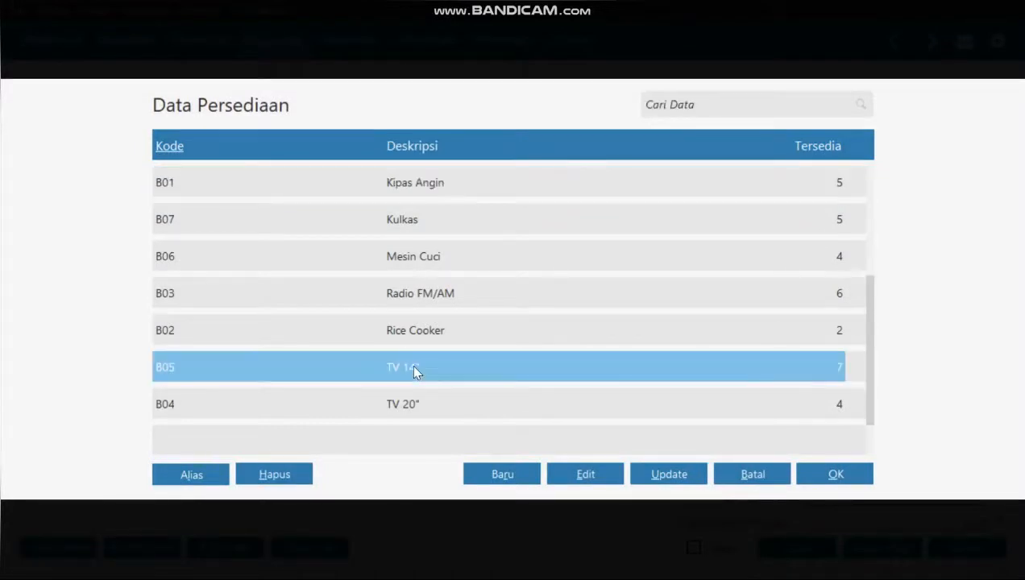
left_click(837, 475)
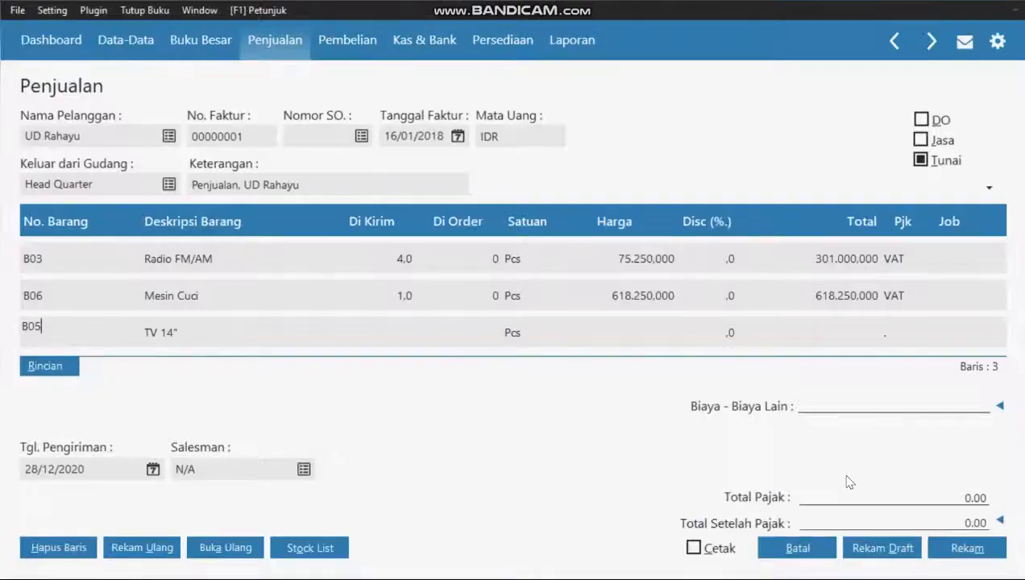
- Set the TV 14" line's delivered quantity to 3 and its price to 495000
left_click(377, 339)
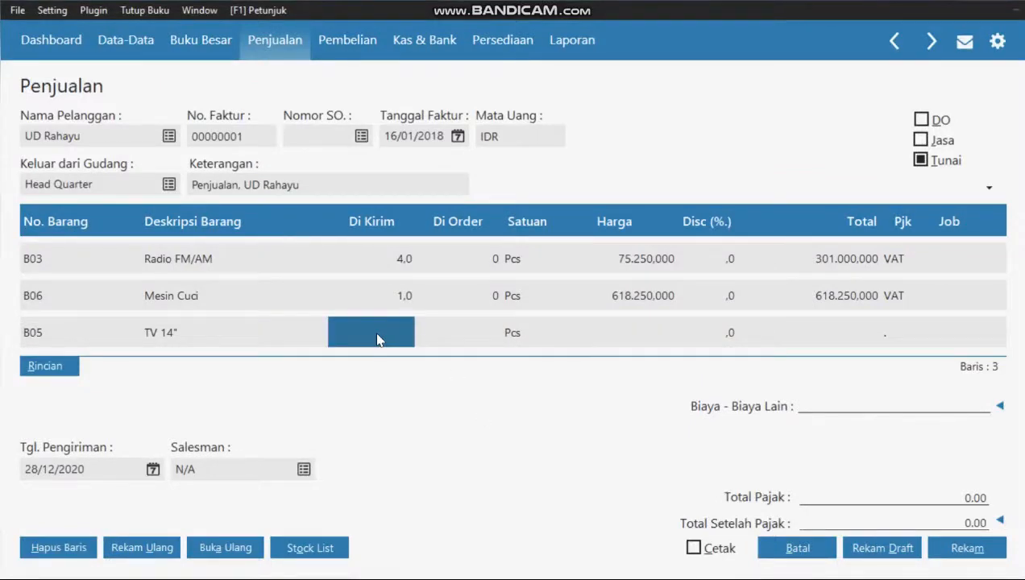
type("3")
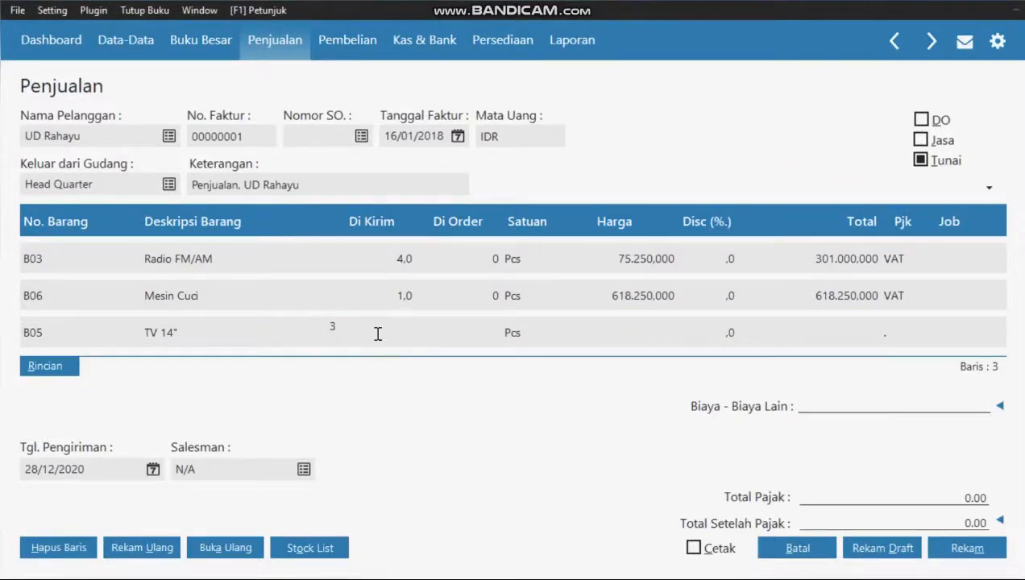
left_click(610, 335)
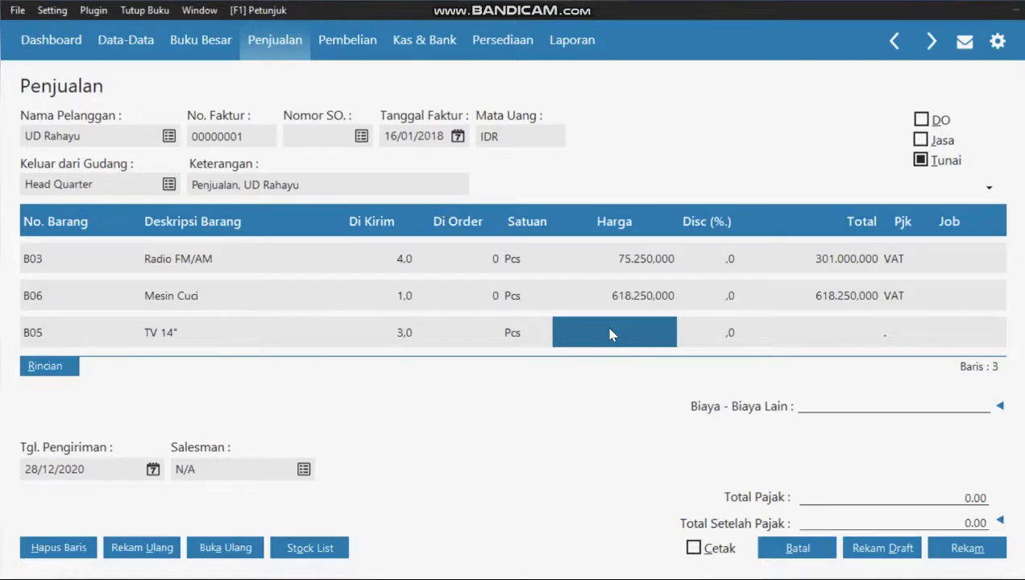
type("495")
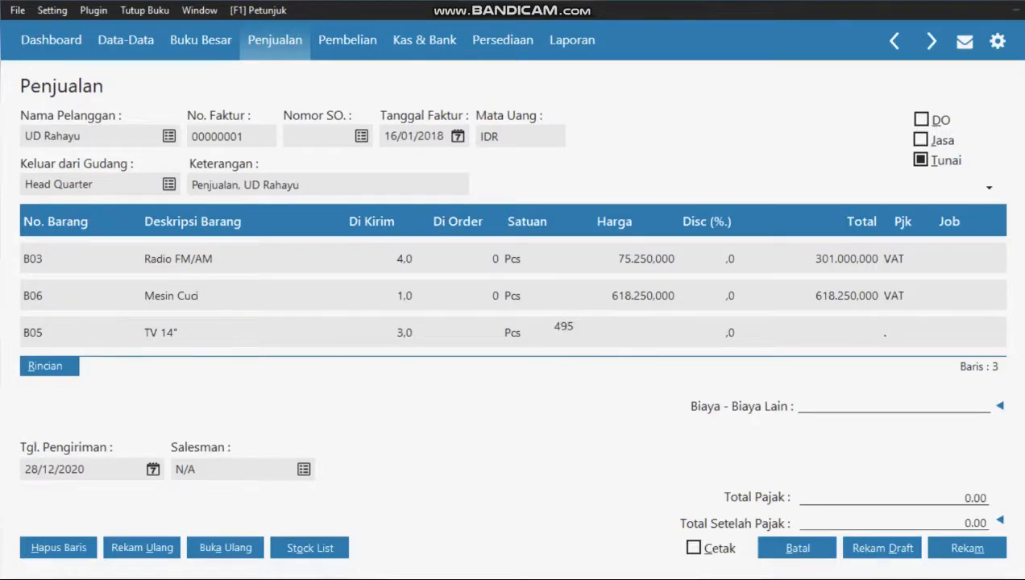
type("000")
left_click(851, 333)
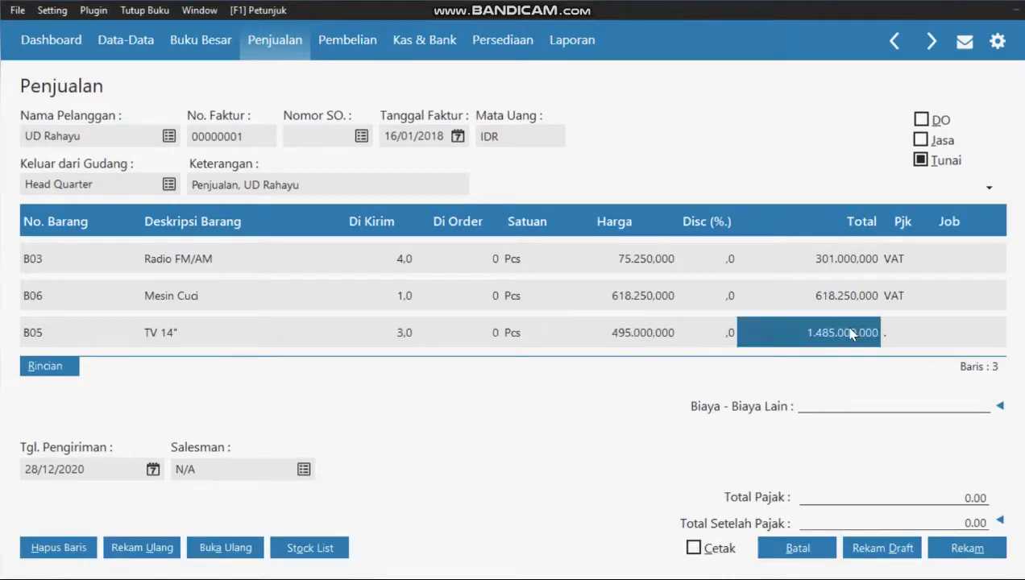
- Apply the VAT (Value Added Tax) code to the TV 14" line
left_click(904, 334)
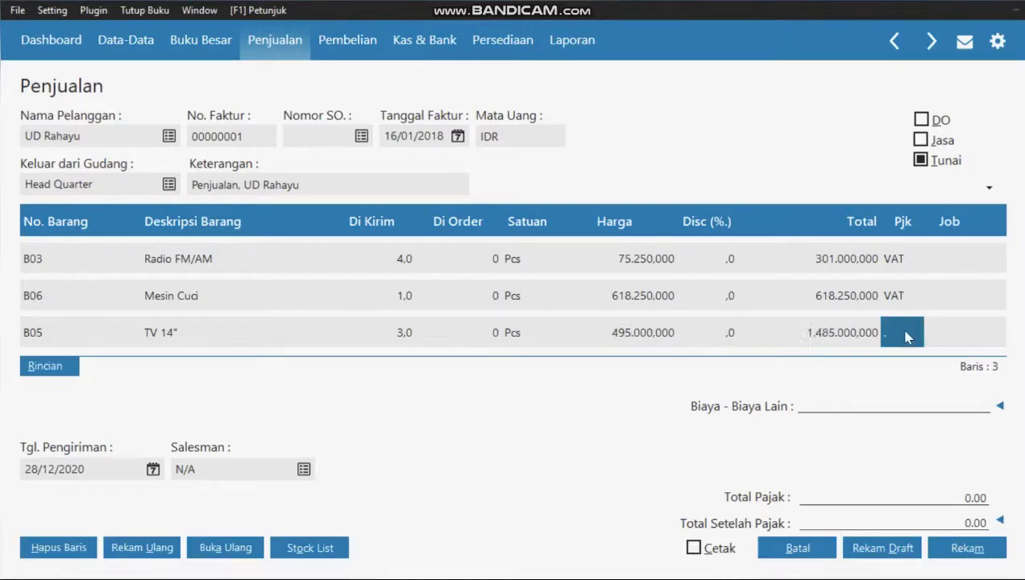
double_click(905, 335)
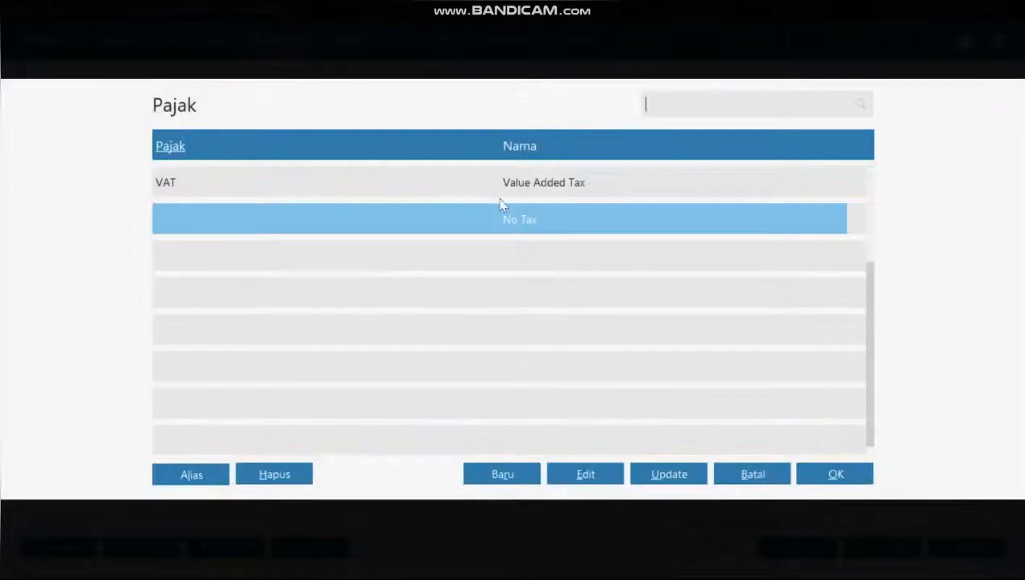
left_click(485, 187)
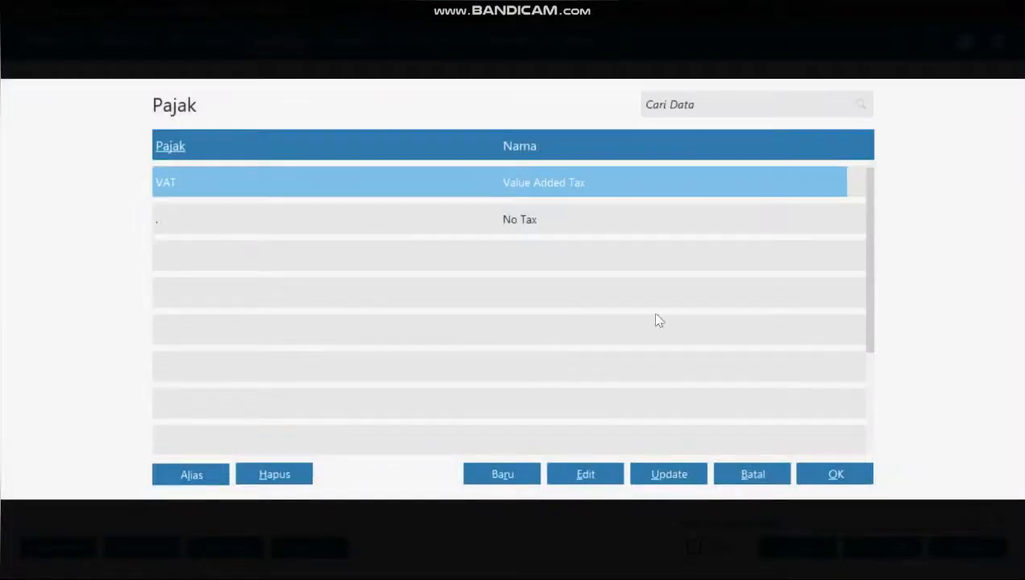
left_click(835, 482)
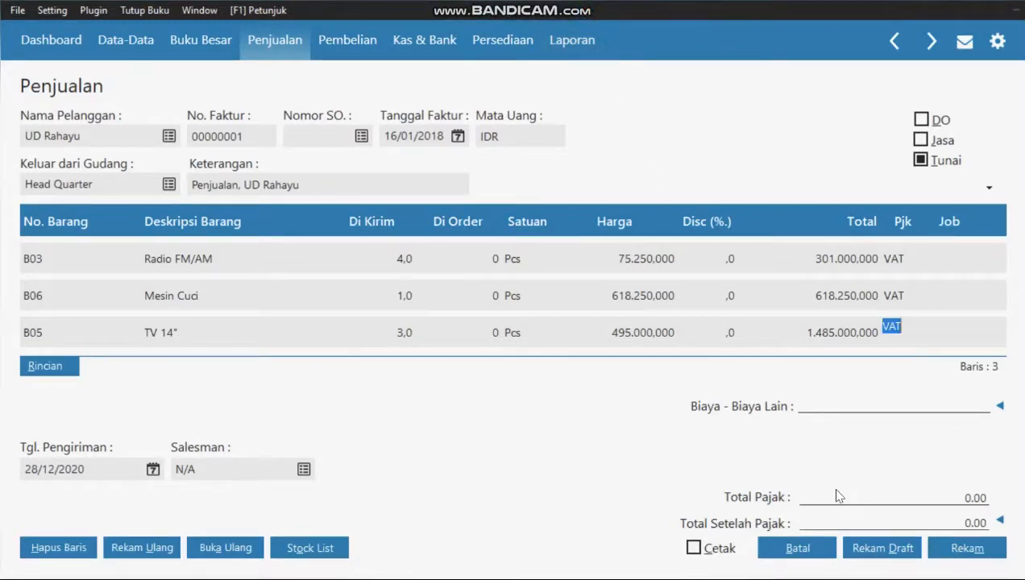
- Finish the TV 14" line entry and calculate the invoice's tax and after-tax totals
key("Down")
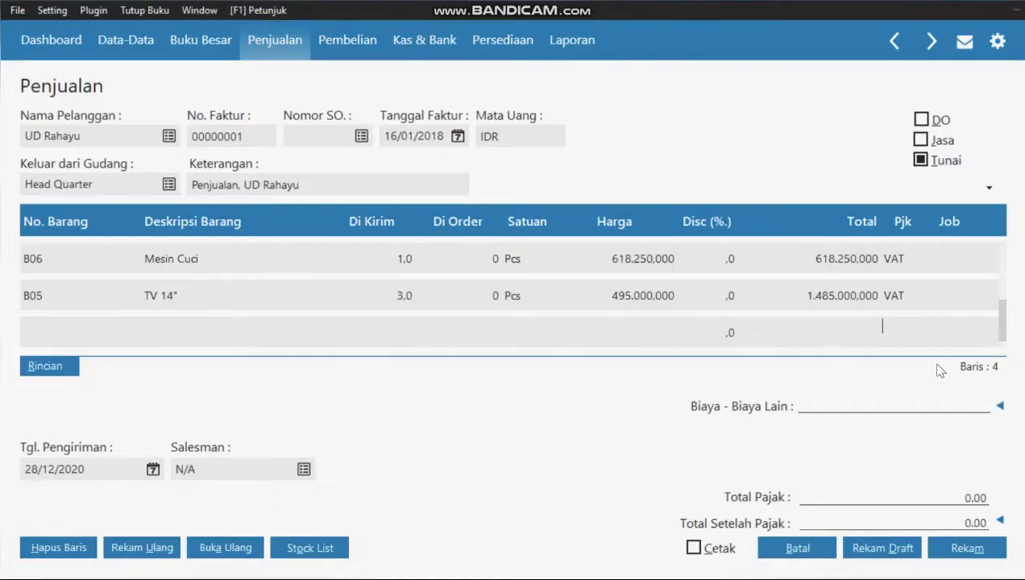
left_click(851, 520)
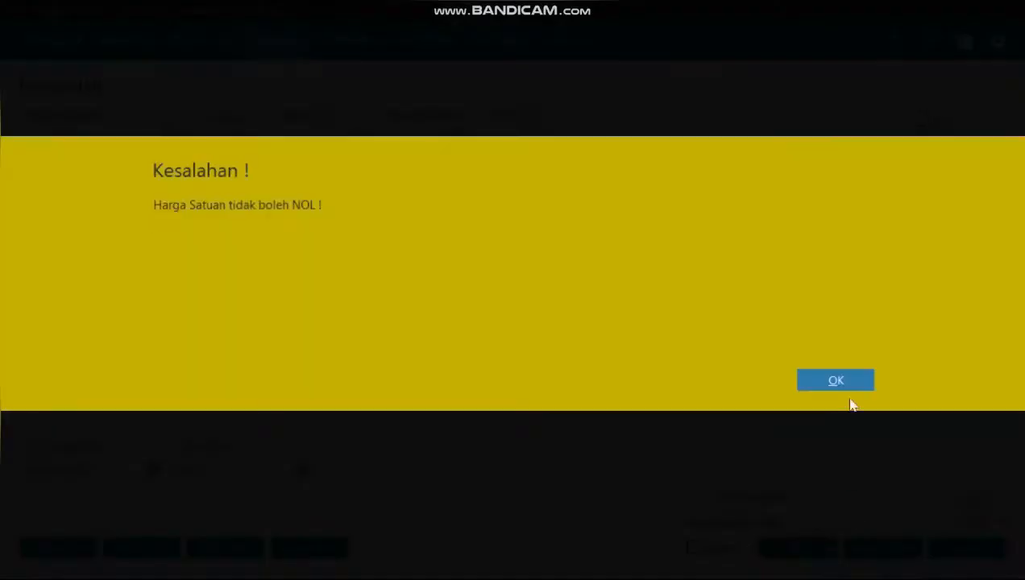
left_click(849, 382)
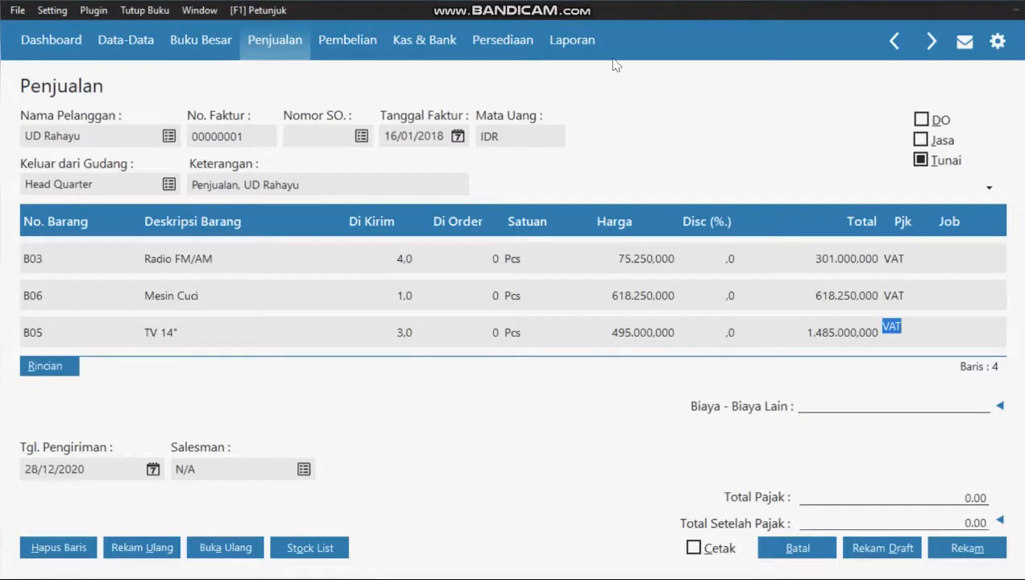
left_click(585, 11)
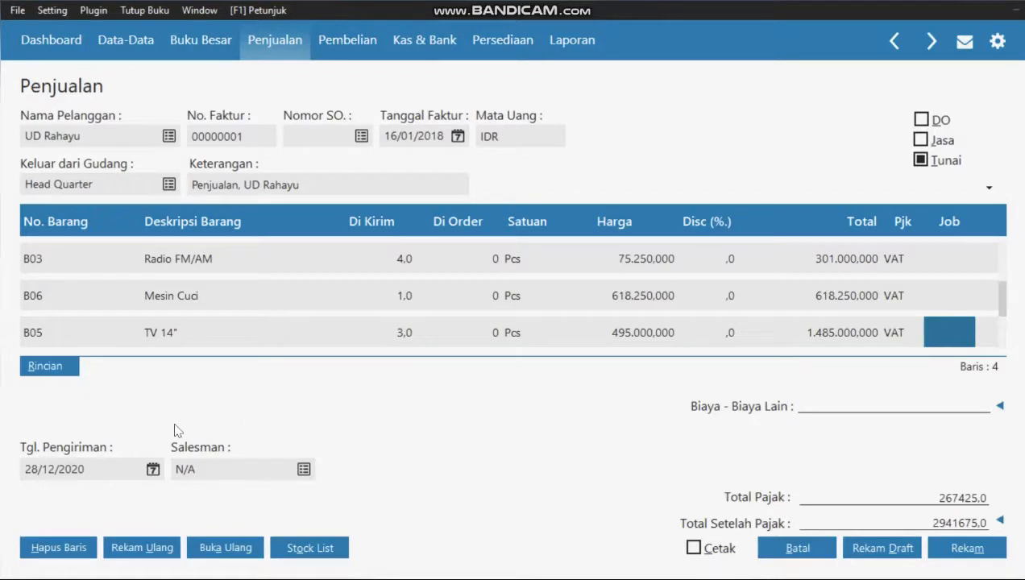
- Set the invoice's delivery date to 26/01/2018
left_click(153, 469)
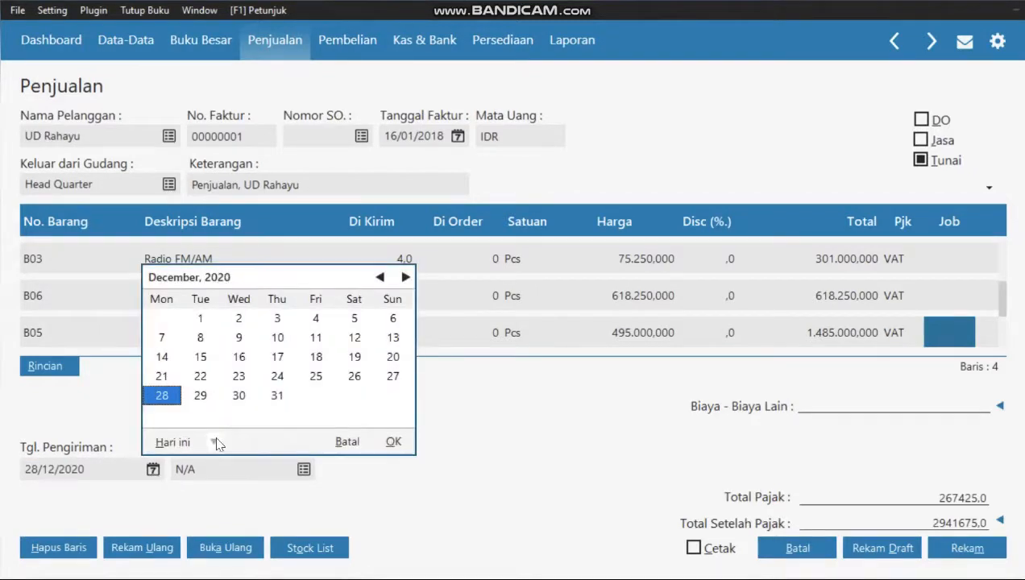
left_click(214, 442)
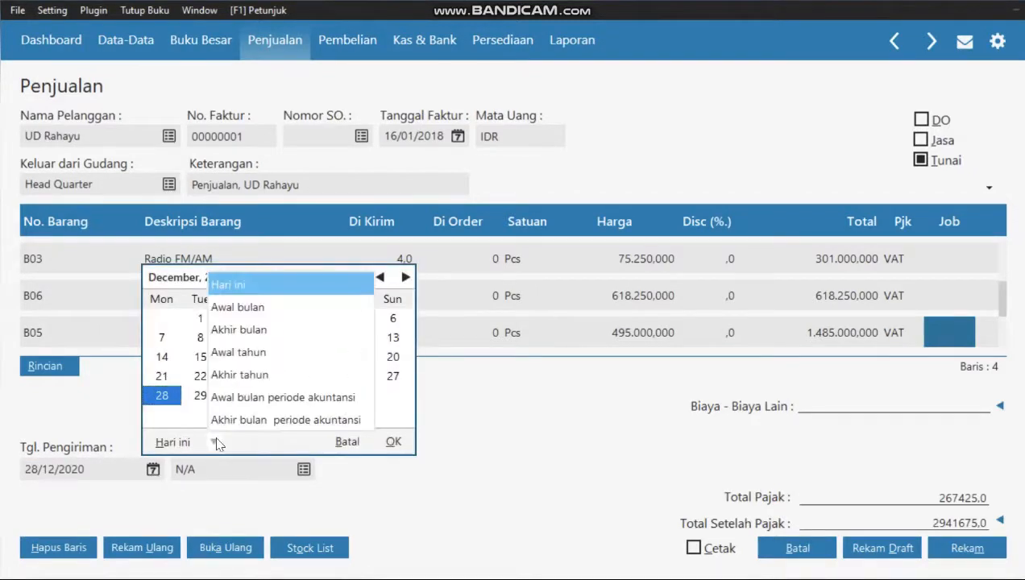
left_click(258, 400)
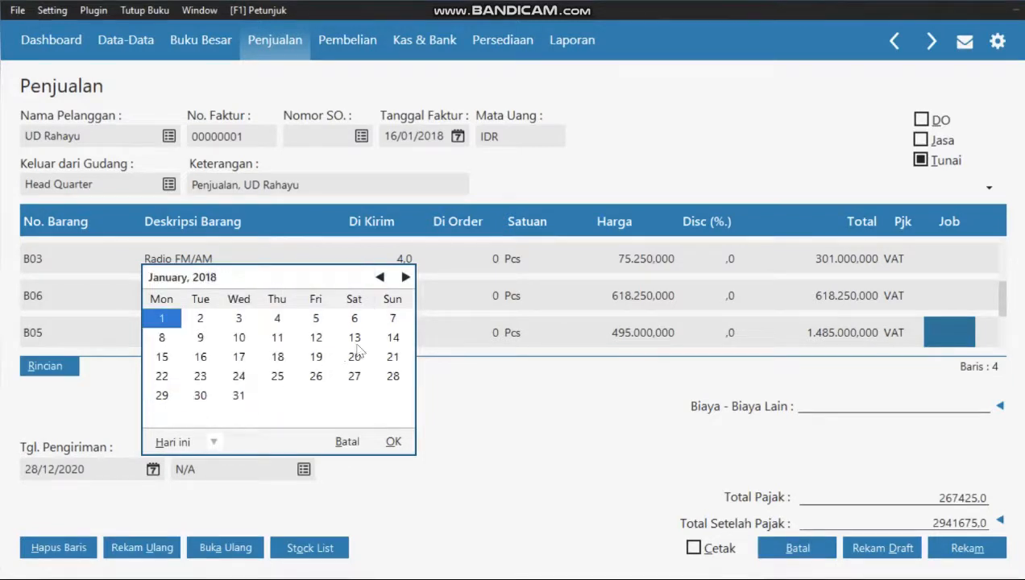
left_click(316, 376)
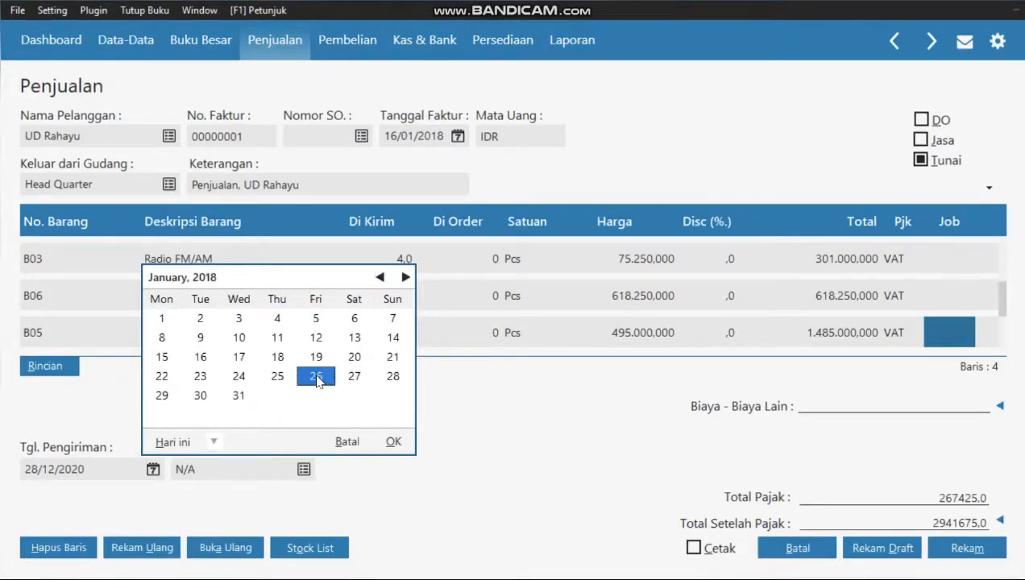
left_click(393, 441)
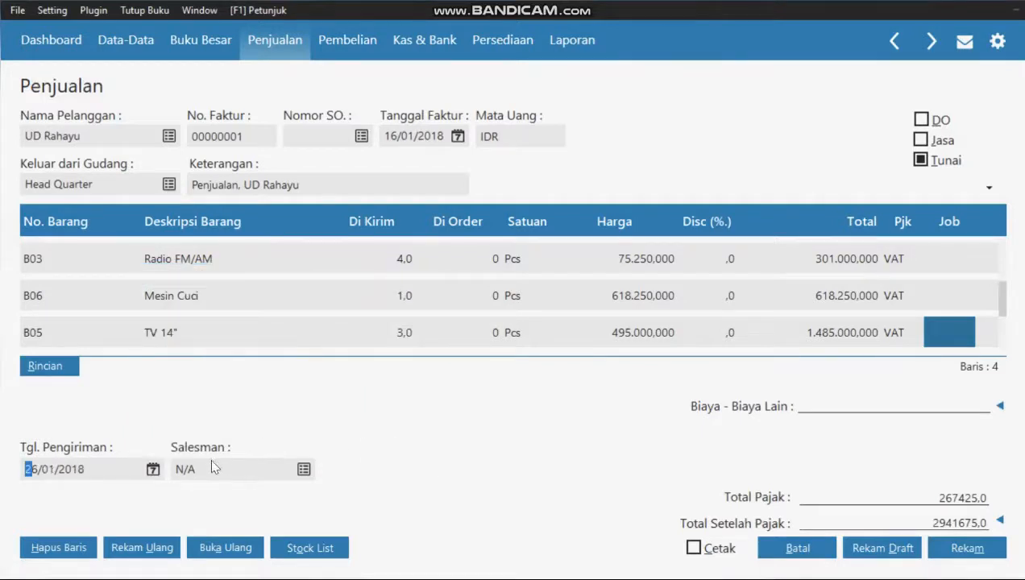
- Create an employee record with the salesperson's name and assign that employee as the invoice's salesman
left_click(304, 470)
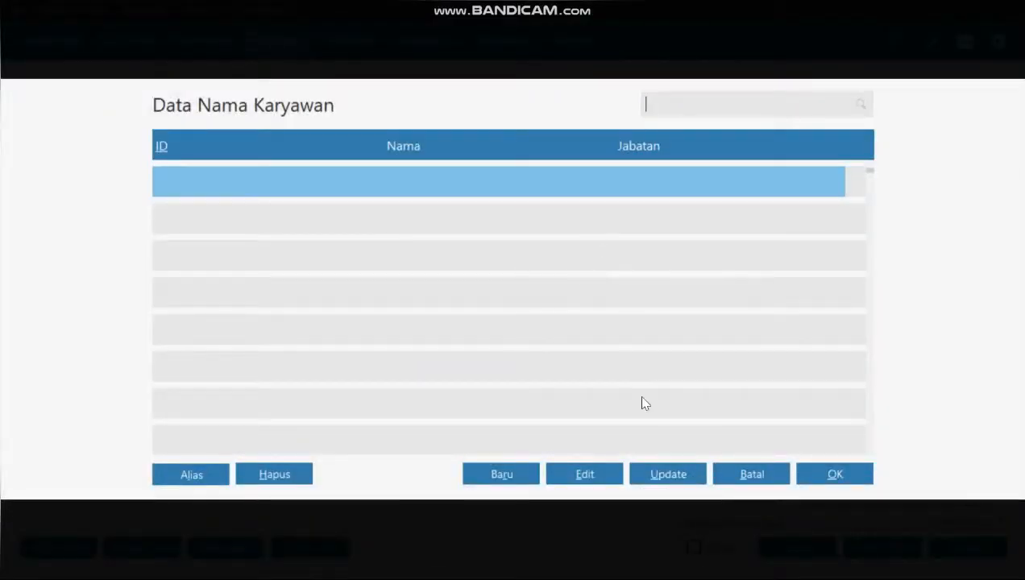
left_click(504, 475)
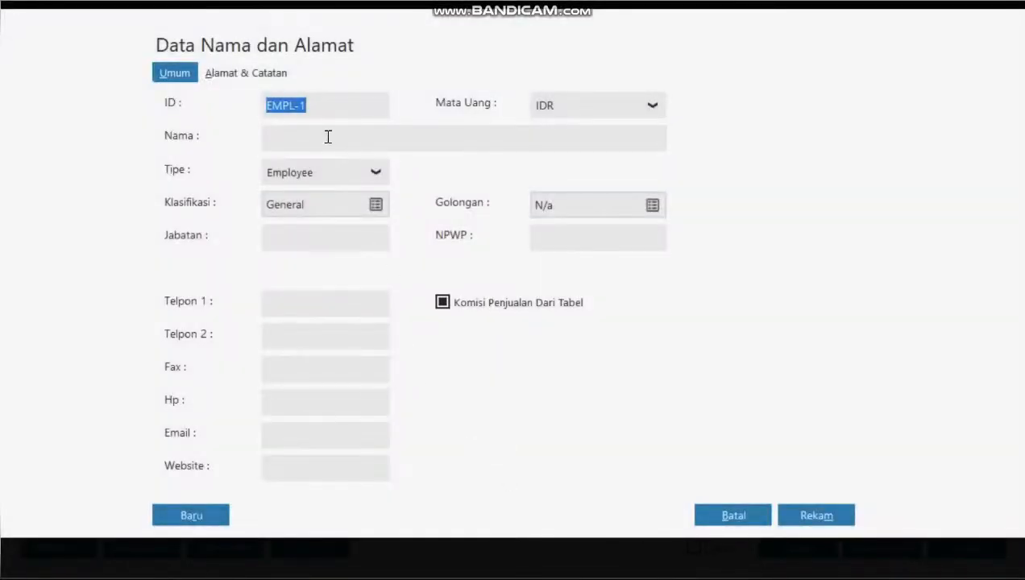
left_click(326, 135)
type("Budi")
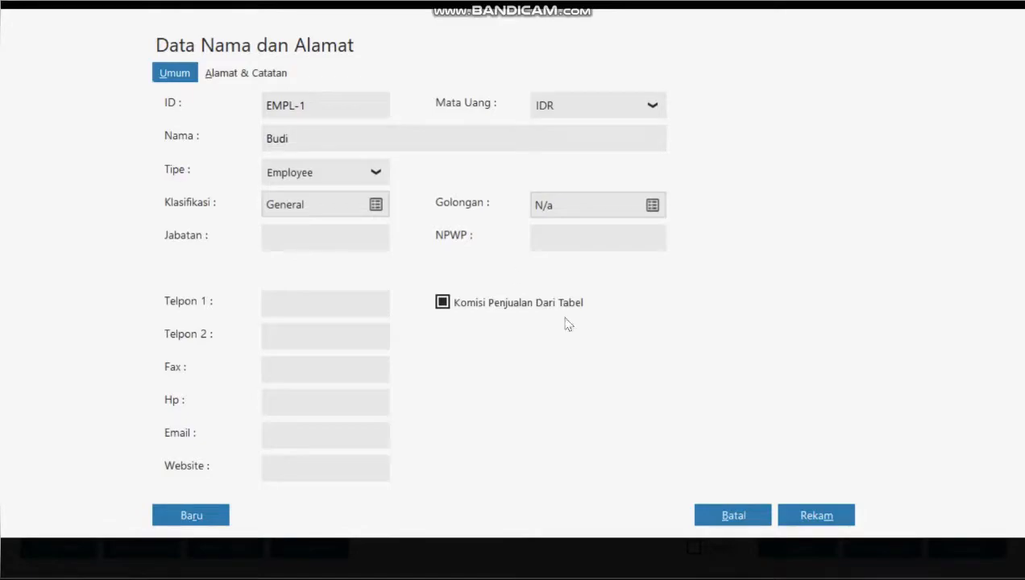
left_click(824, 516)
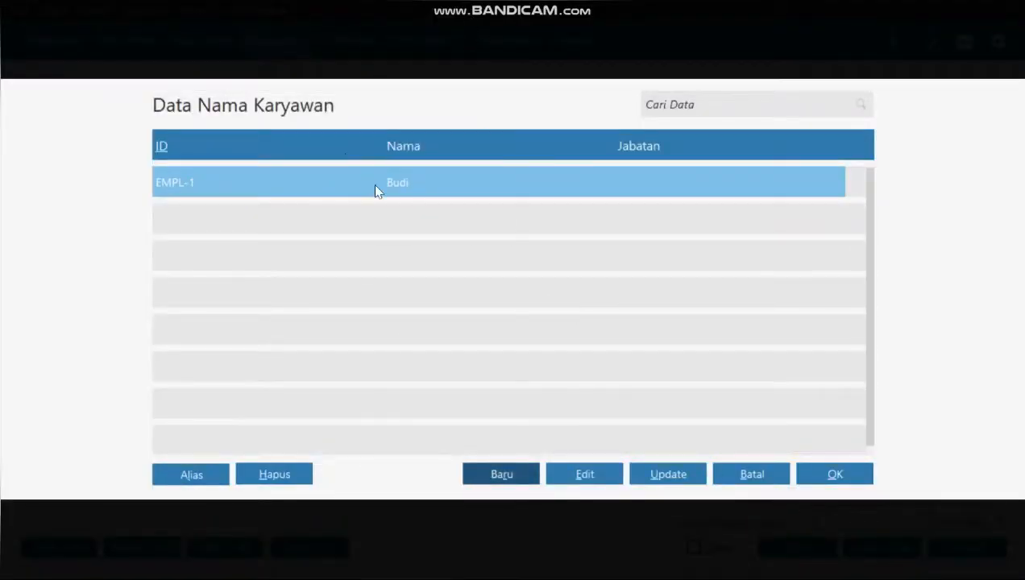
left_click(830, 475)
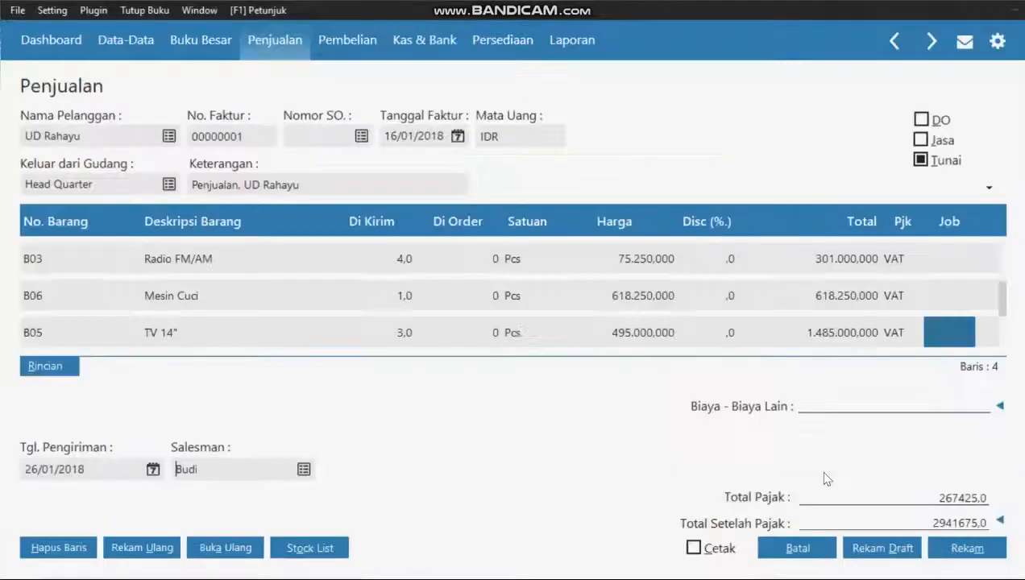
- Record the UD Rahayu cash sales invoice and close the blank invoice form
mouse_move(568, 14)
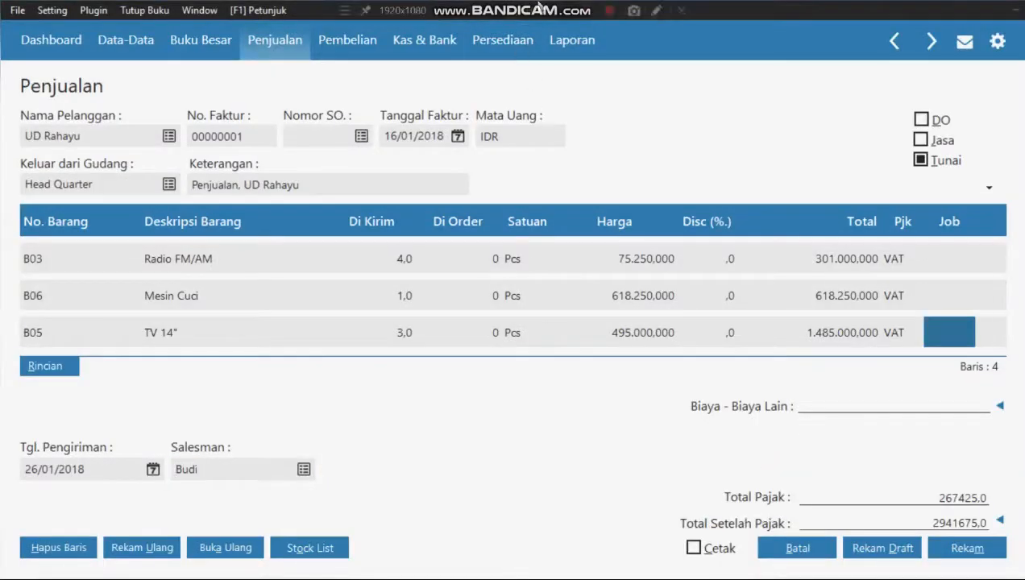
left_click(589, 12)
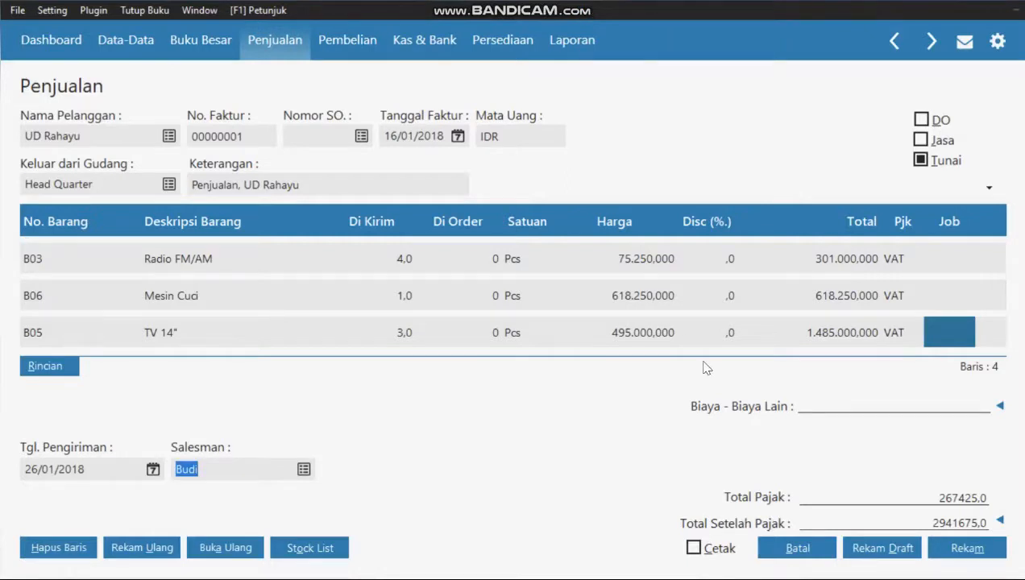
left_click(963, 548)
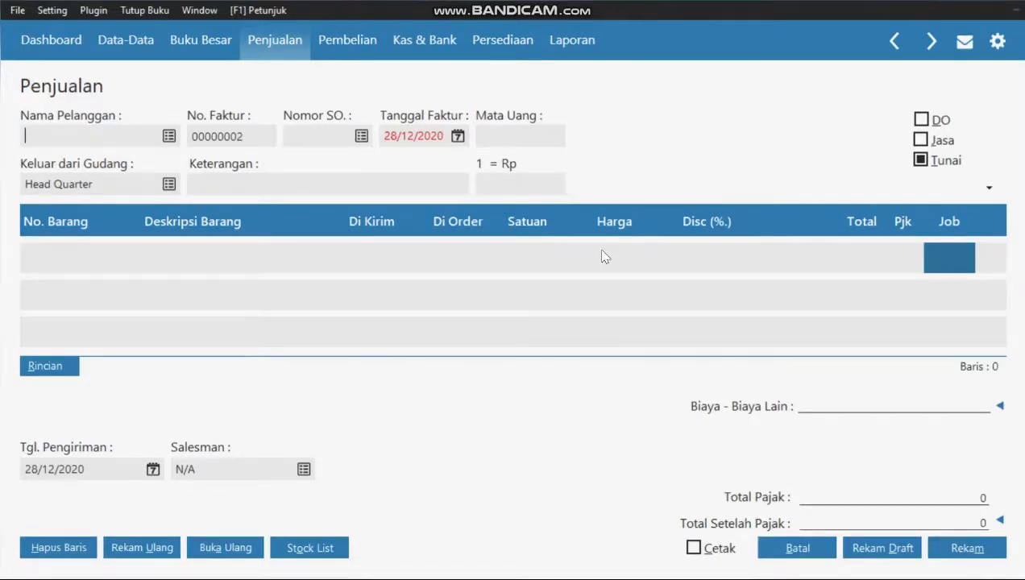
left_click(796, 556)
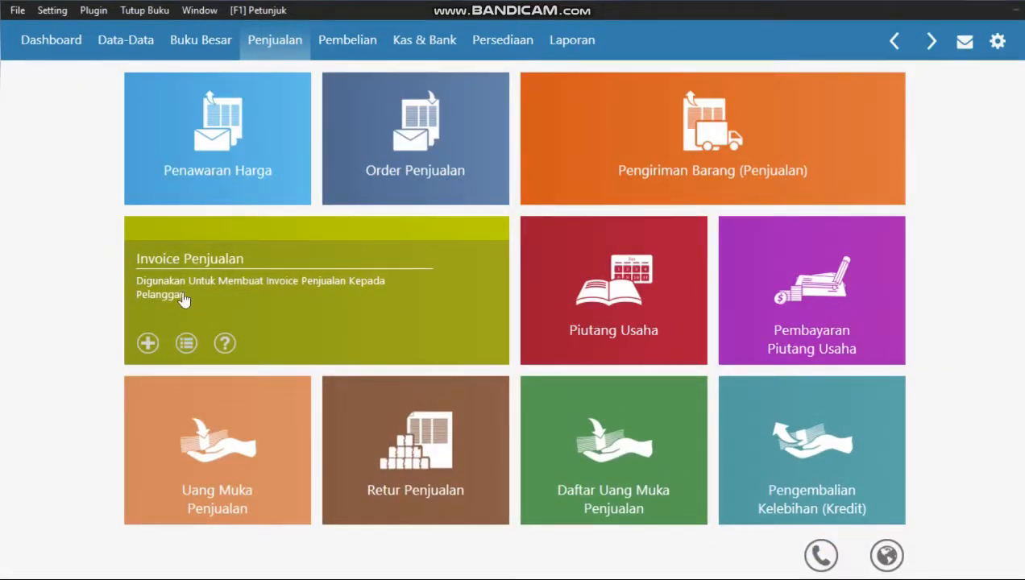
- Check the recorded UD Rahayu invoice in the Invoice Penjualan list, and close the list
left_click(191, 345)
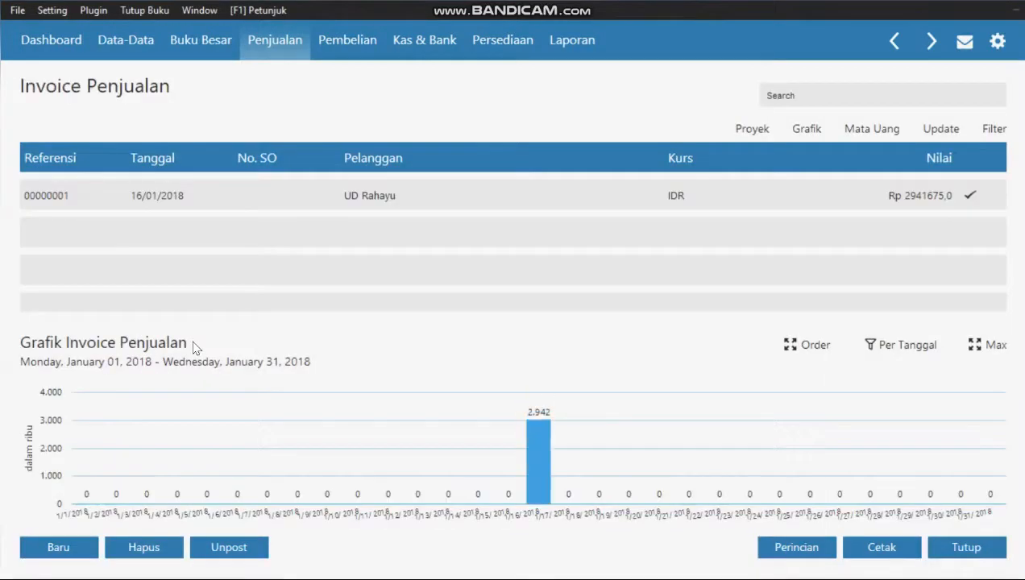
left_click(278, 195)
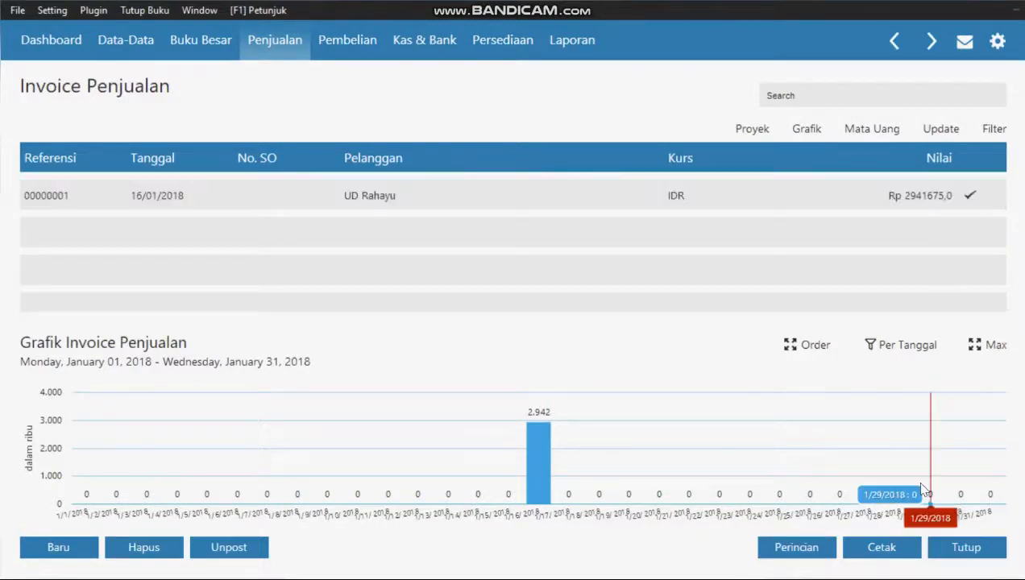
left_click(964, 549)
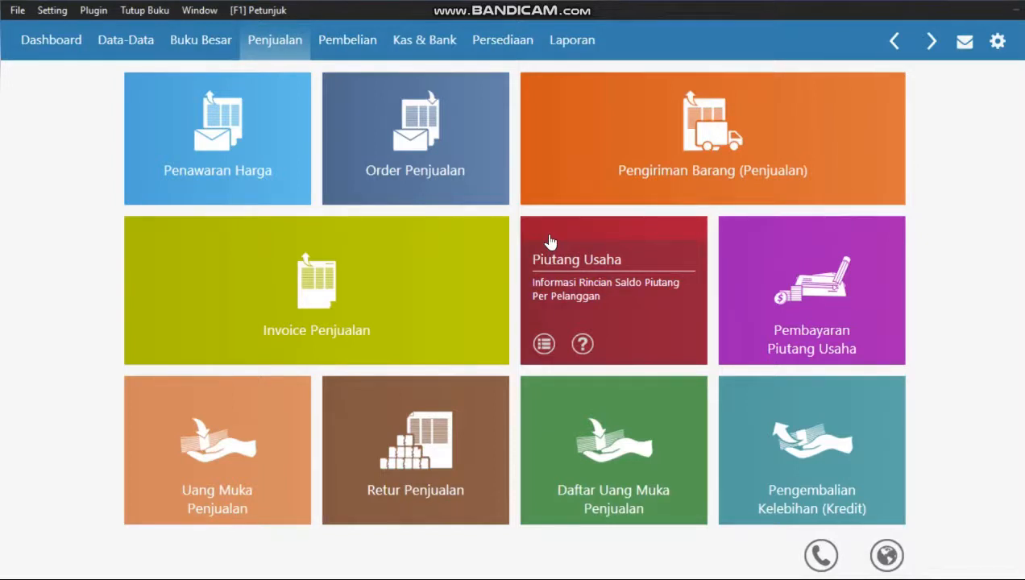
- Close the company data file and return to the main menu
mouse_move(433, 161)
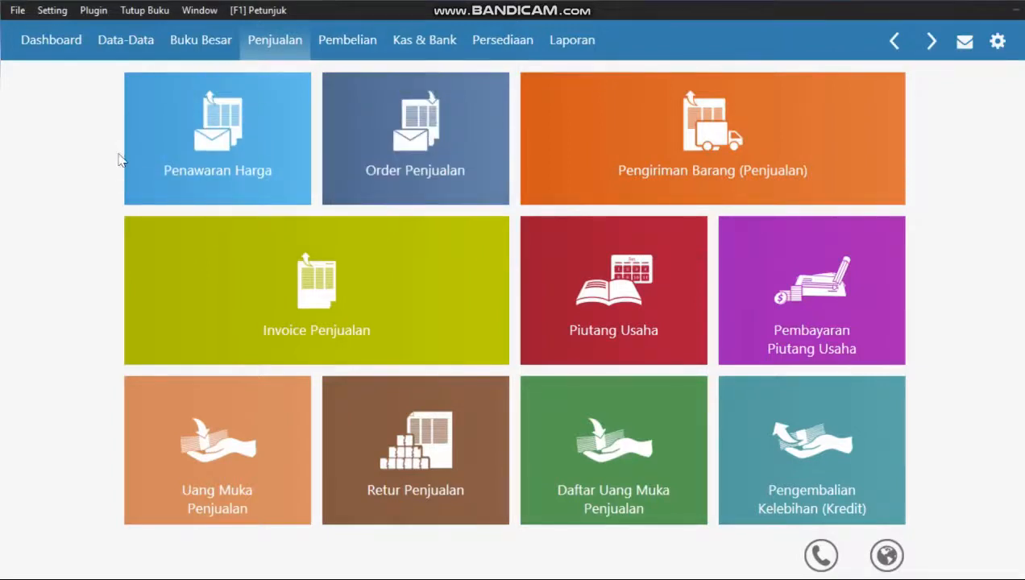
left_click(22, 14)
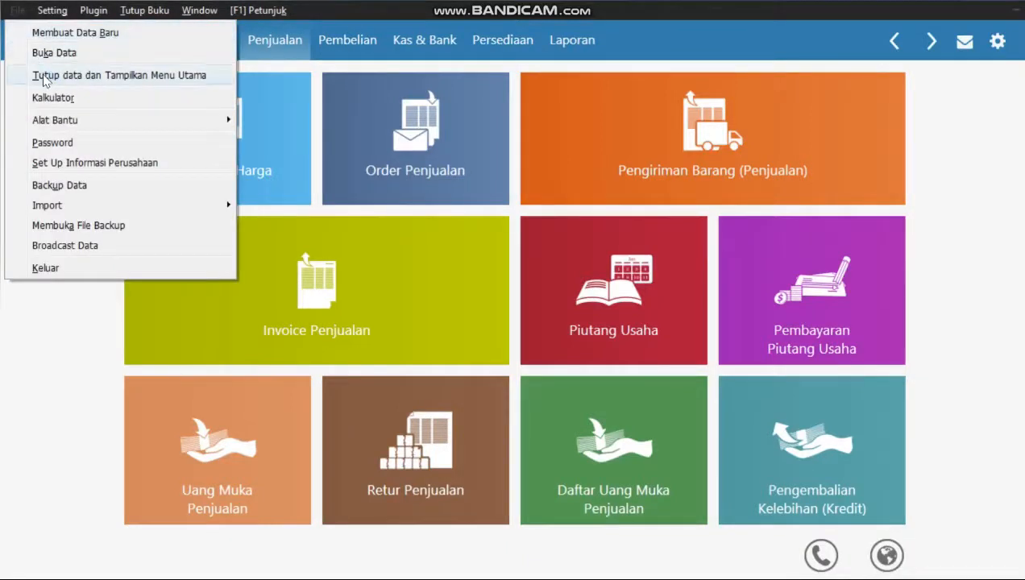
left_click(46, 82)
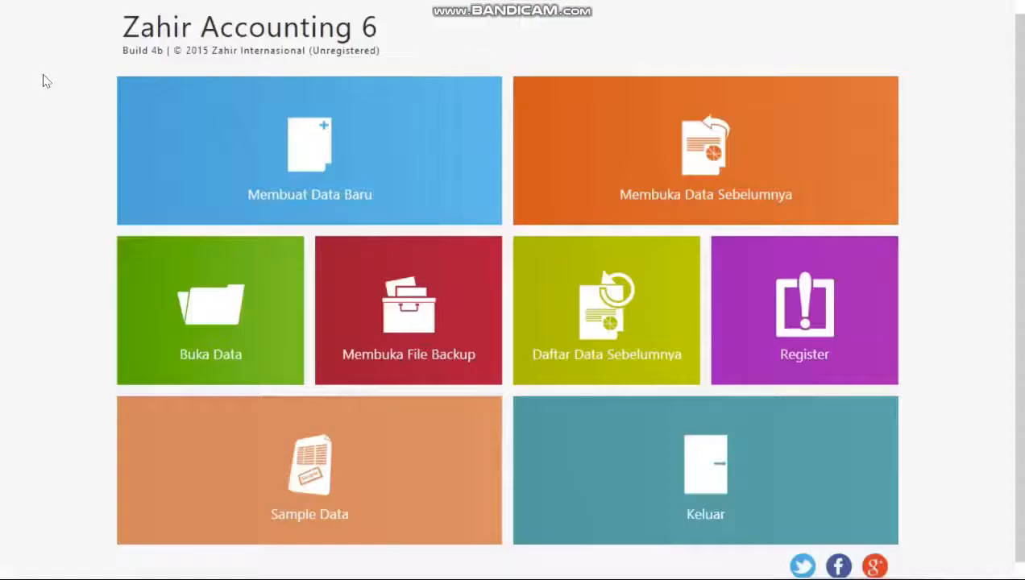